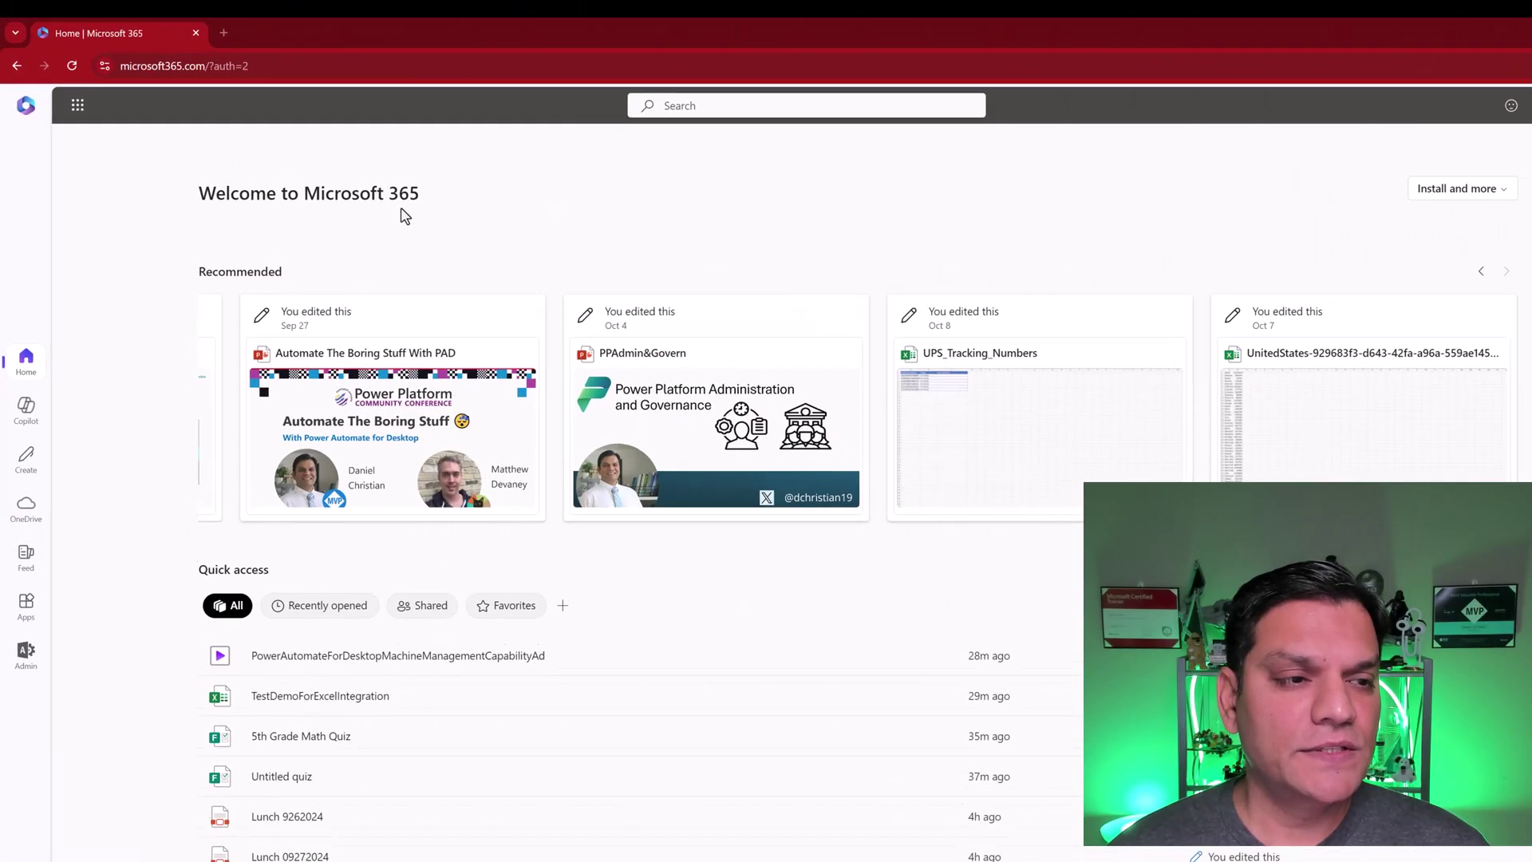
- Create a blank Excel workbook from the app launcher and show its file-name panel
{"action": "left_click", "coordinate": [77, 106]}
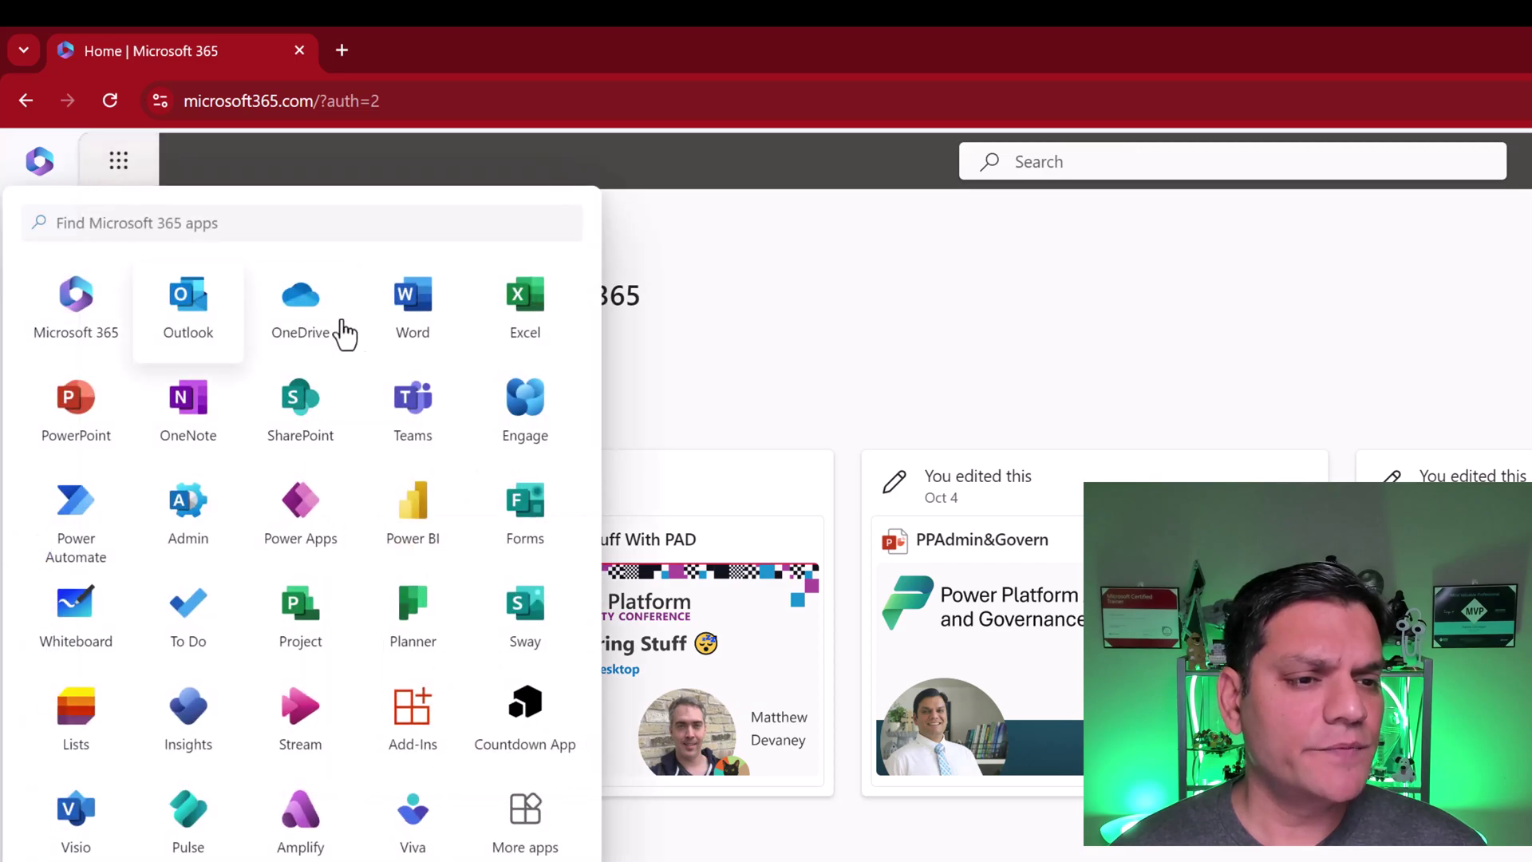
{"action": "left_click", "coordinate": [525, 303]}
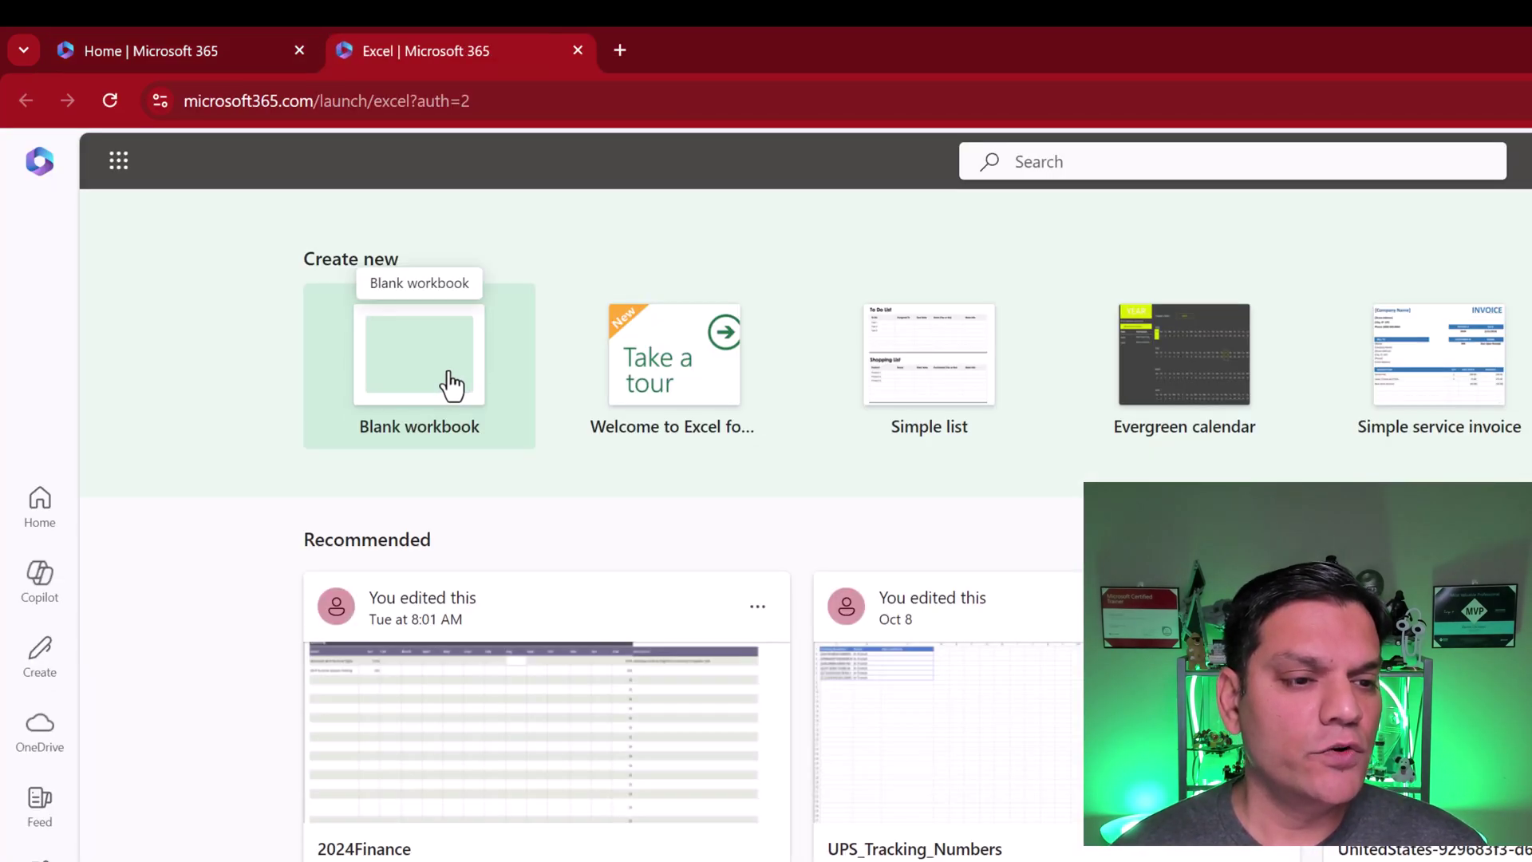
{"action": "left_click", "coordinate": [453, 386]}
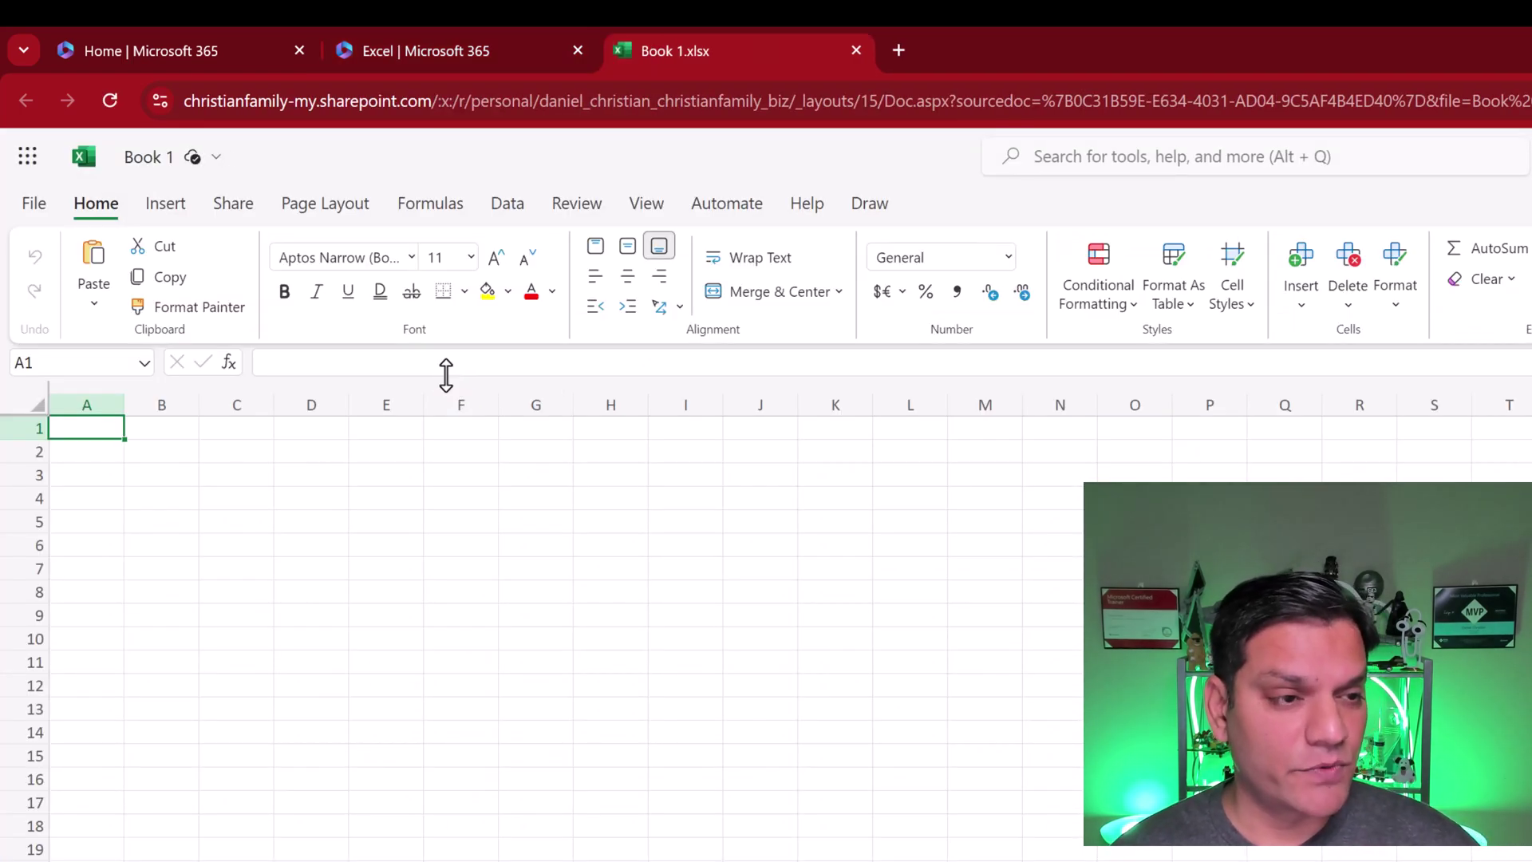
{"action": "left_click", "coordinate": [140, 159]}
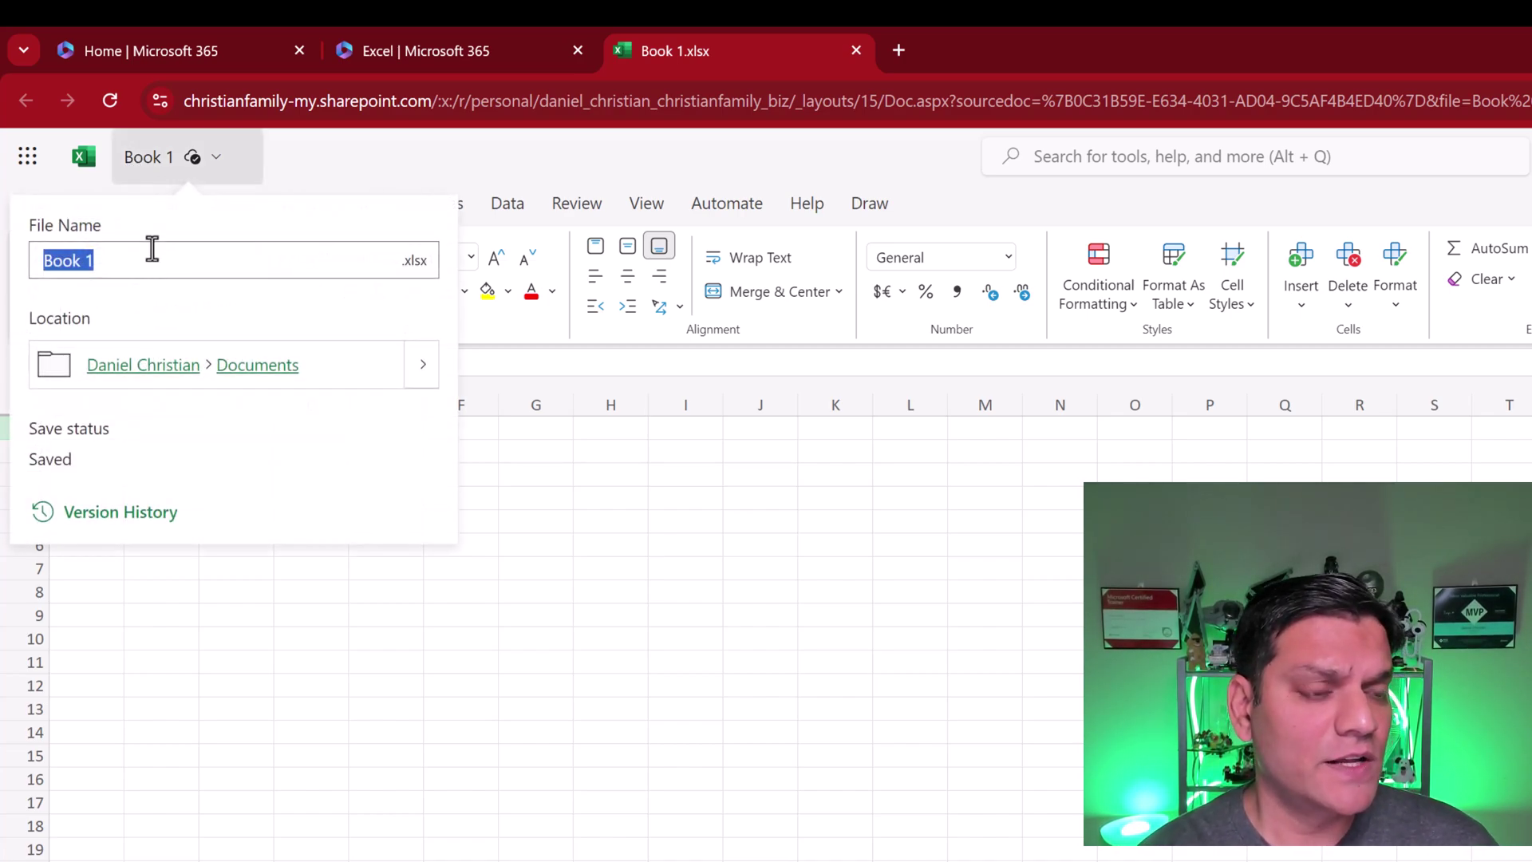
- Rename the workbook from Book 1 to 'LiveDemoOfExcelIntegration'
{"action": "type", "text": "LiveDe"}
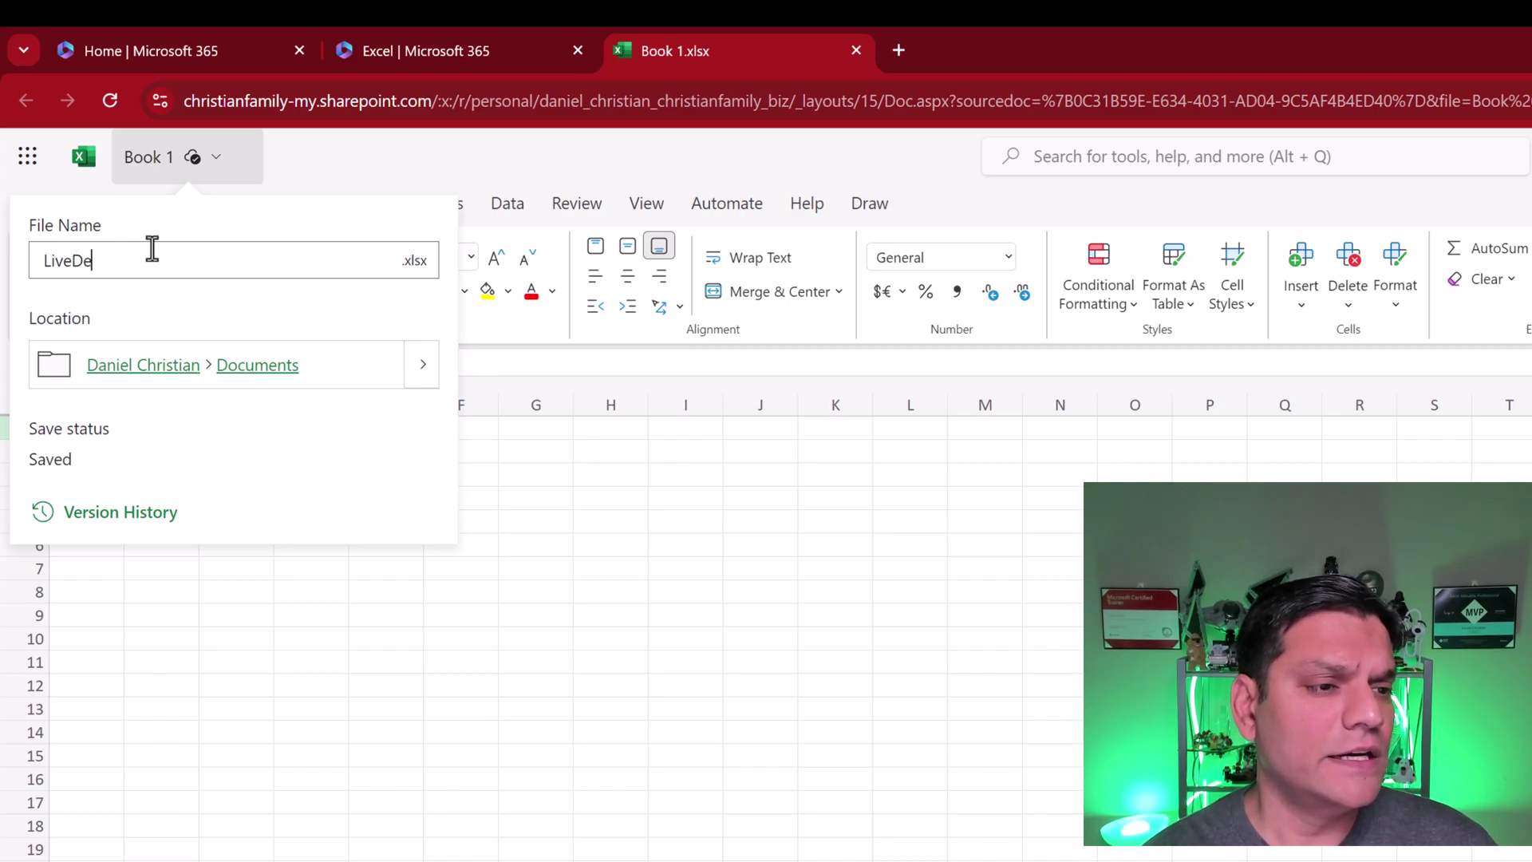
{"action": "type", "text": "moOfExc"}
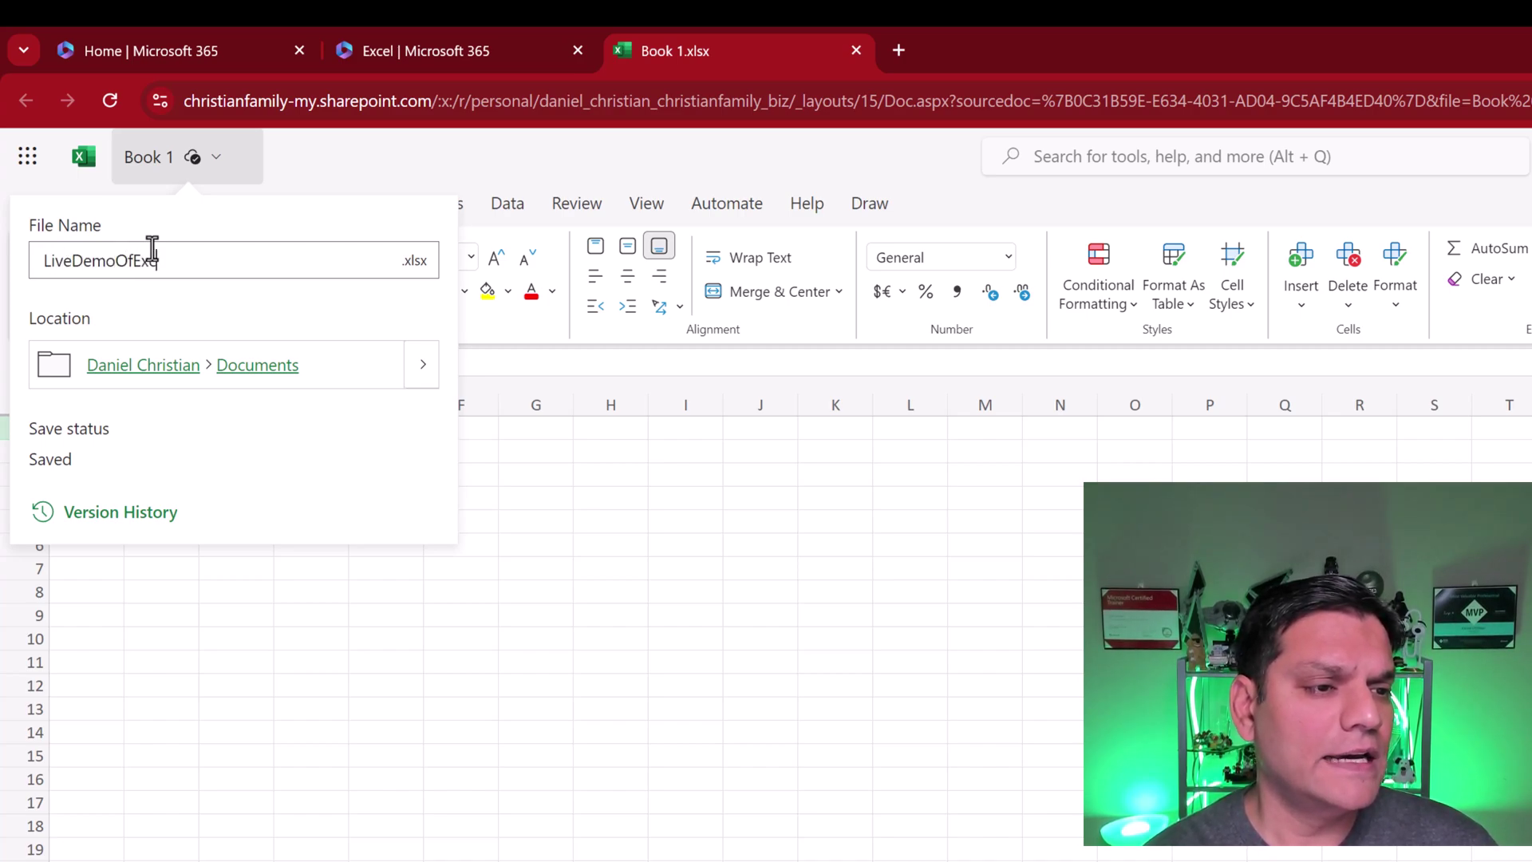
{"action": "type", "text": "elIntegration"}
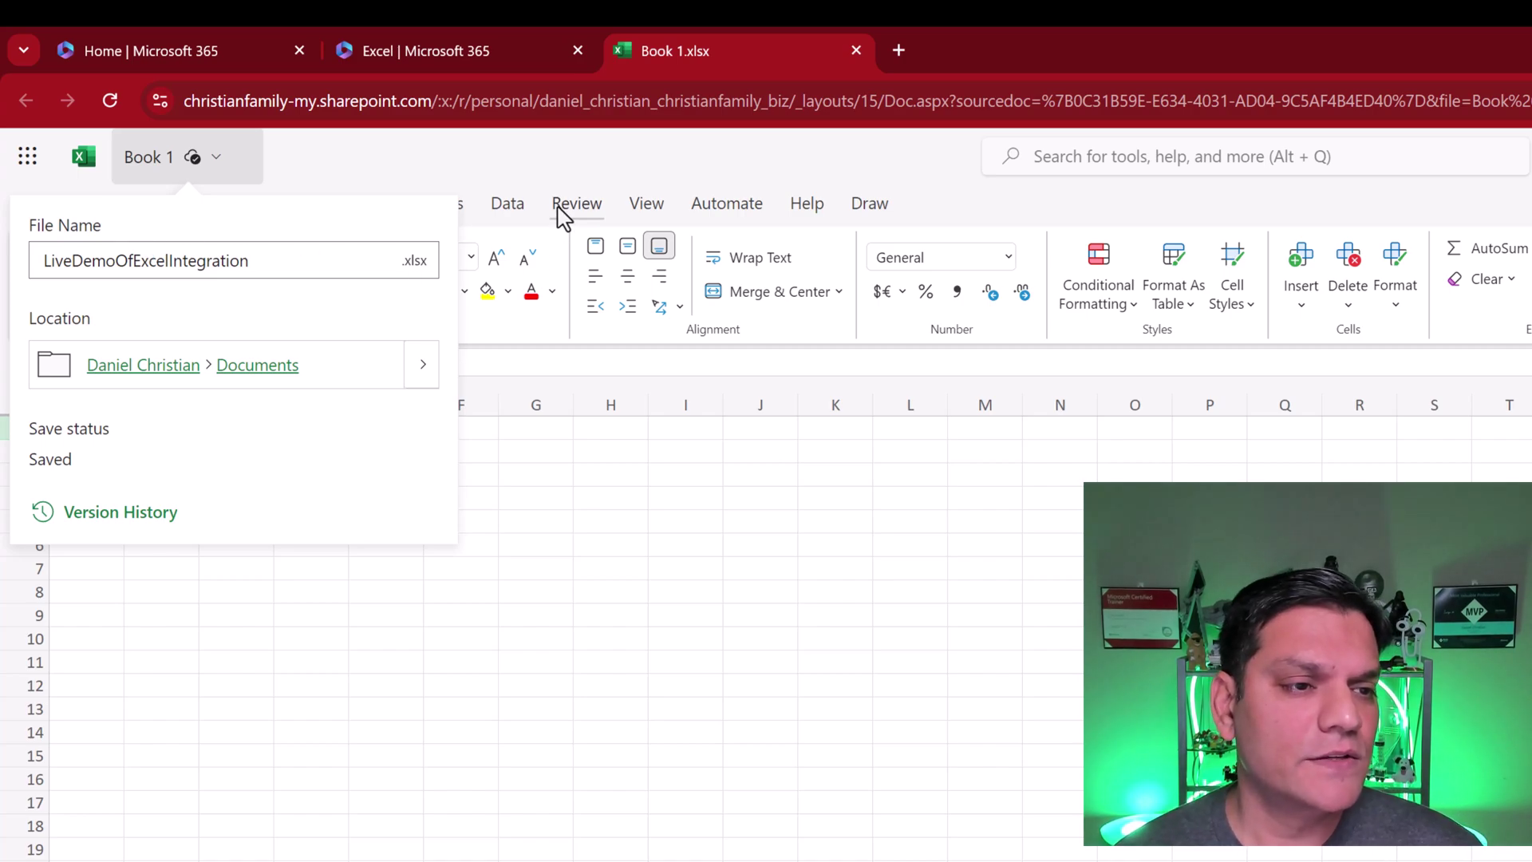
{"action": "left_click", "coordinate": [529, 177]}
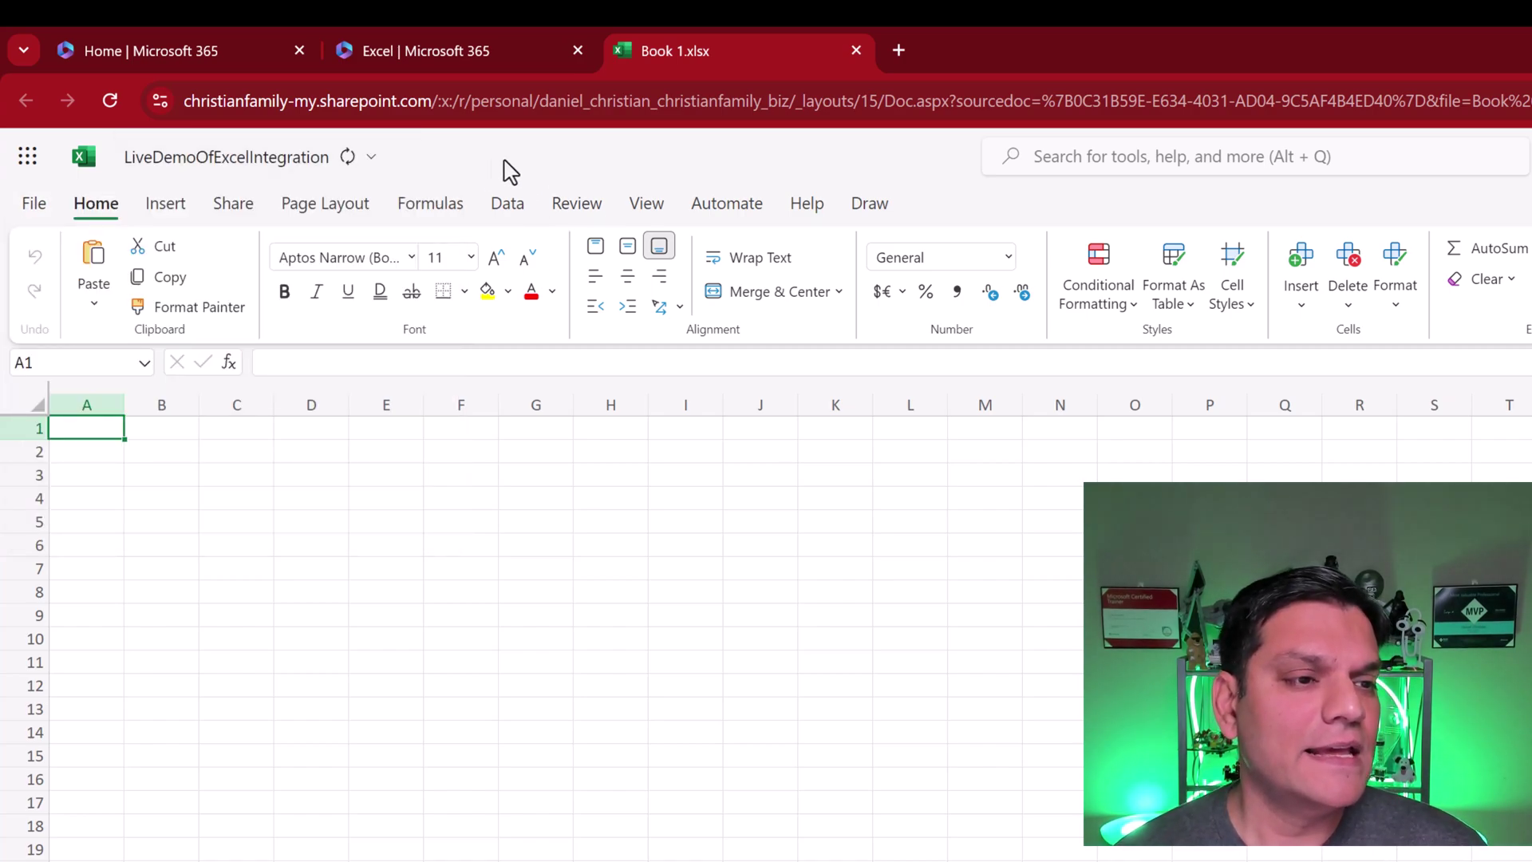
- Insert a new Microsoft Form linked to the workbook from Insert > Forms > New Form
{"action": "left_click", "coordinate": [169, 209]}
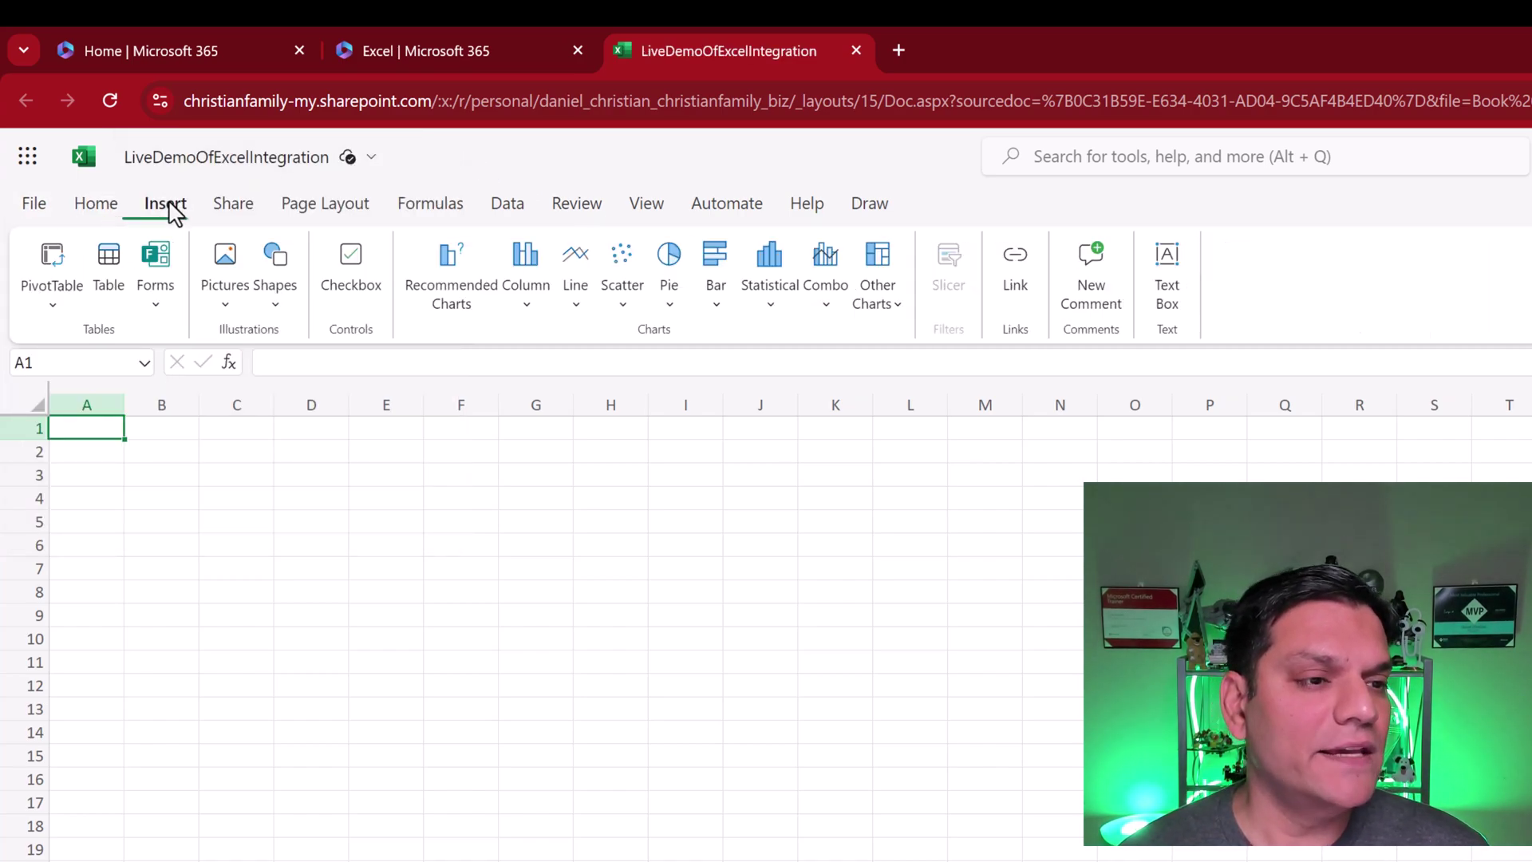
{"action": "left_click", "coordinate": [155, 317]}
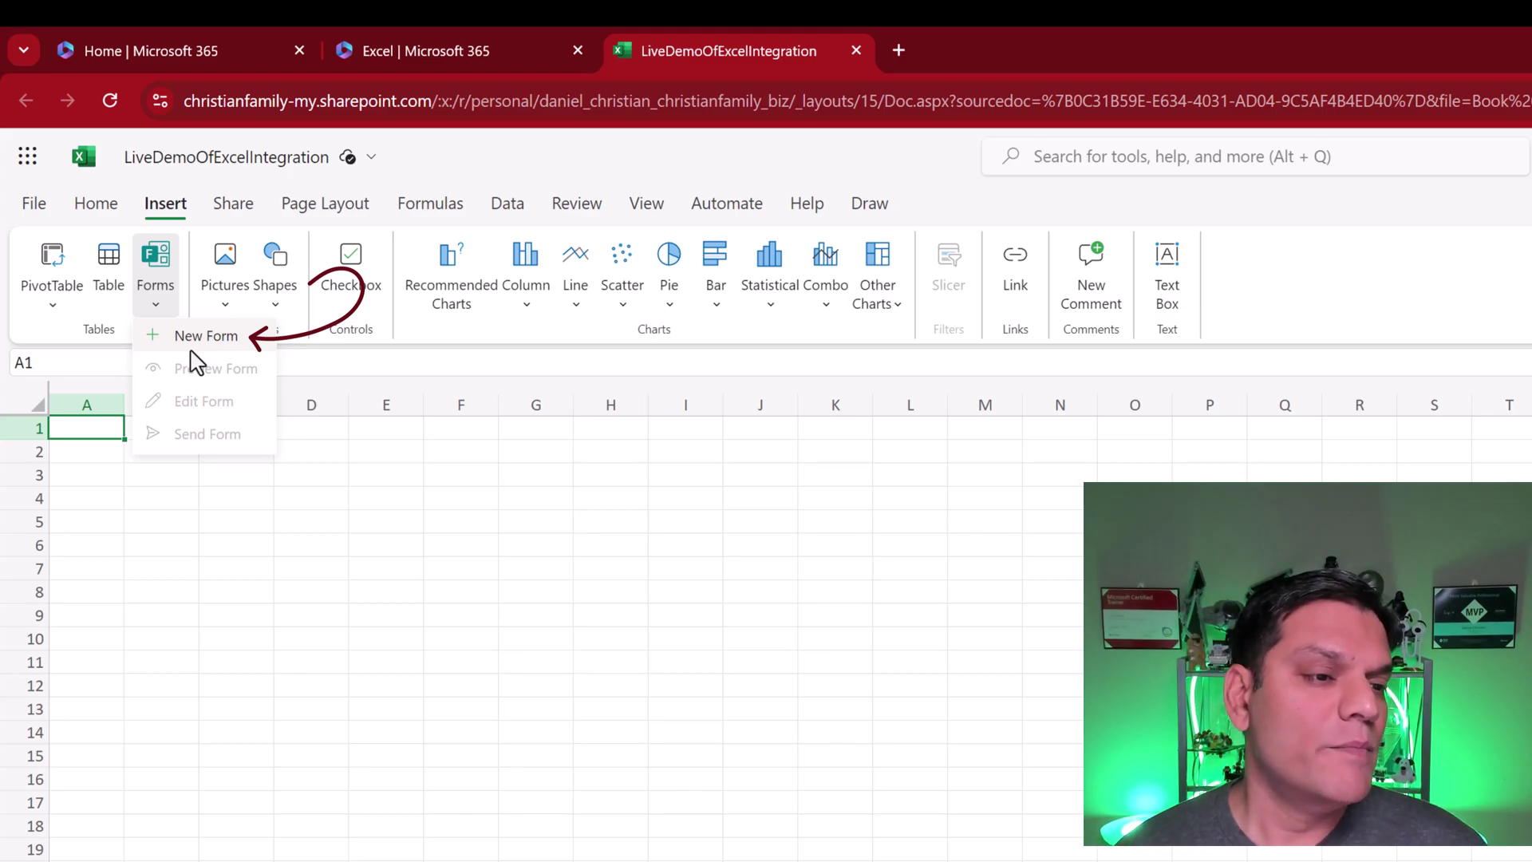
{"action": "left_click", "coordinate": [192, 336]}
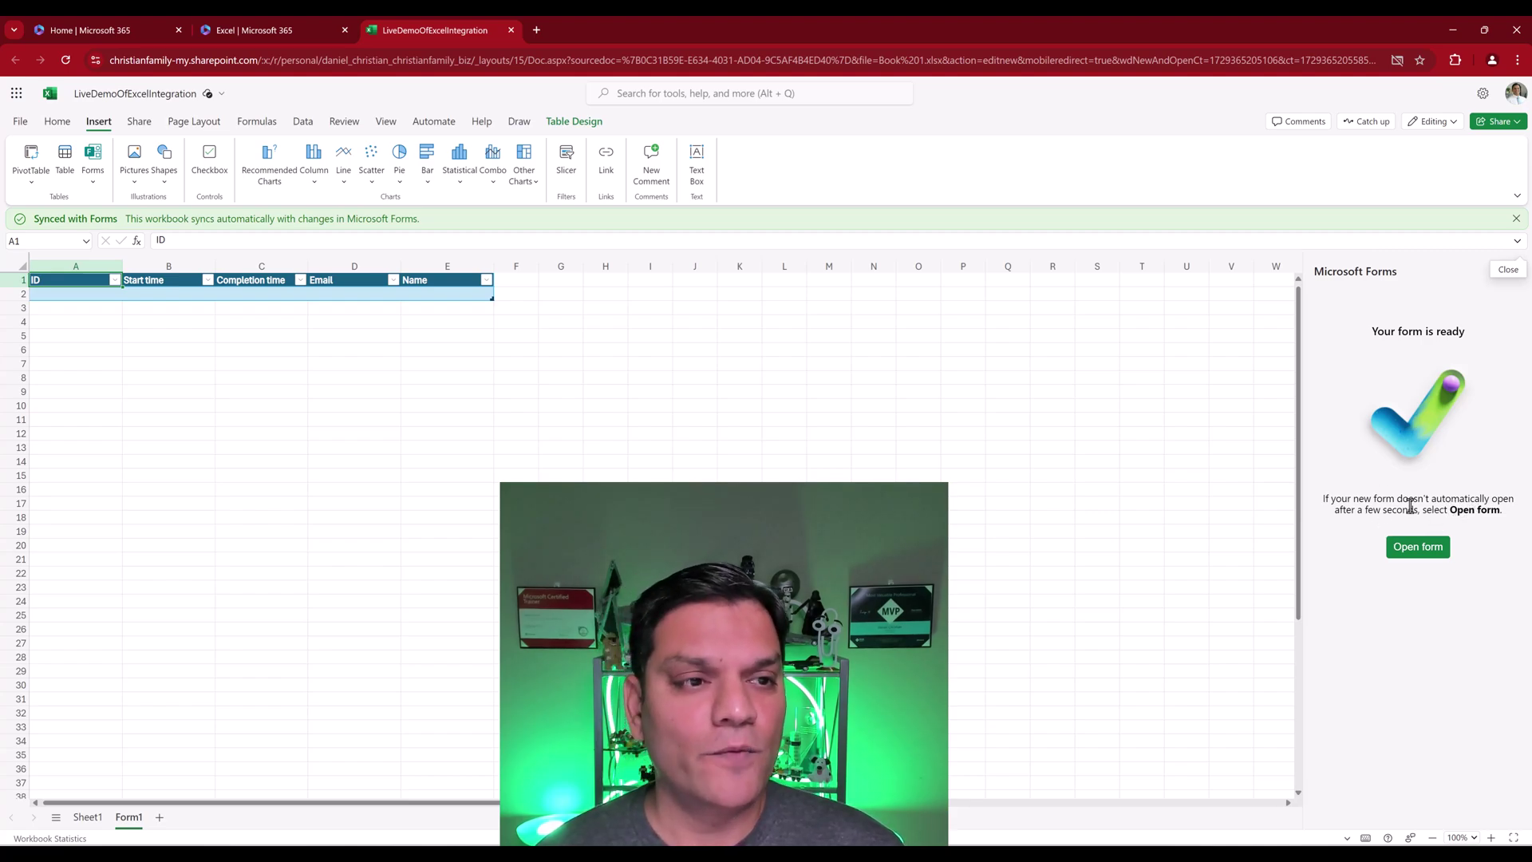
- Set Chrome to always allow pop-ups and redirects from the SharePoint site
{"action": "mouse_move", "coordinate": [275, 26]}
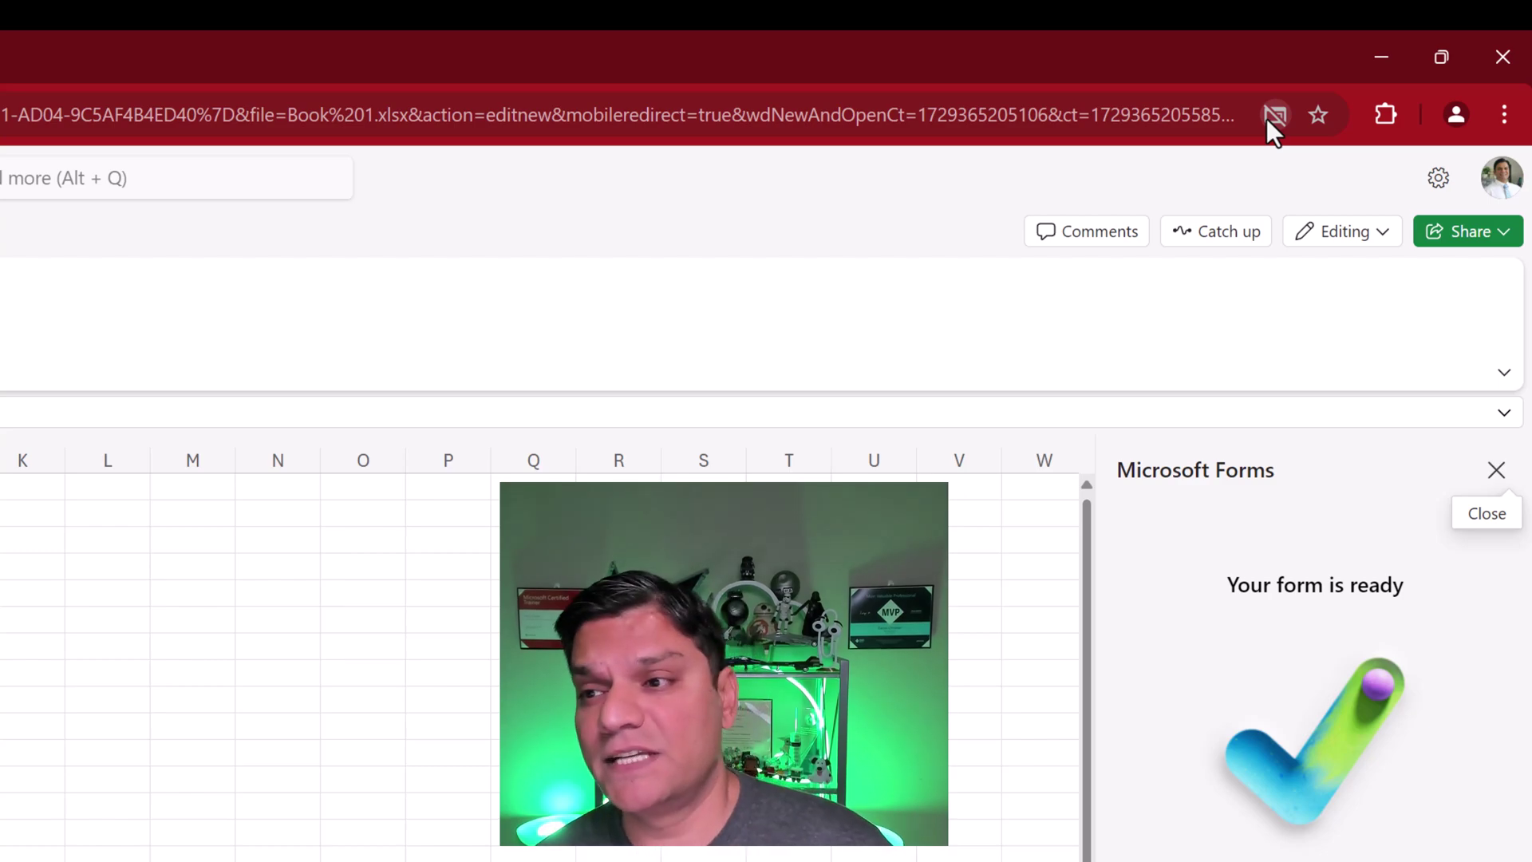
{"action": "left_click", "coordinate": [1269, 120]}
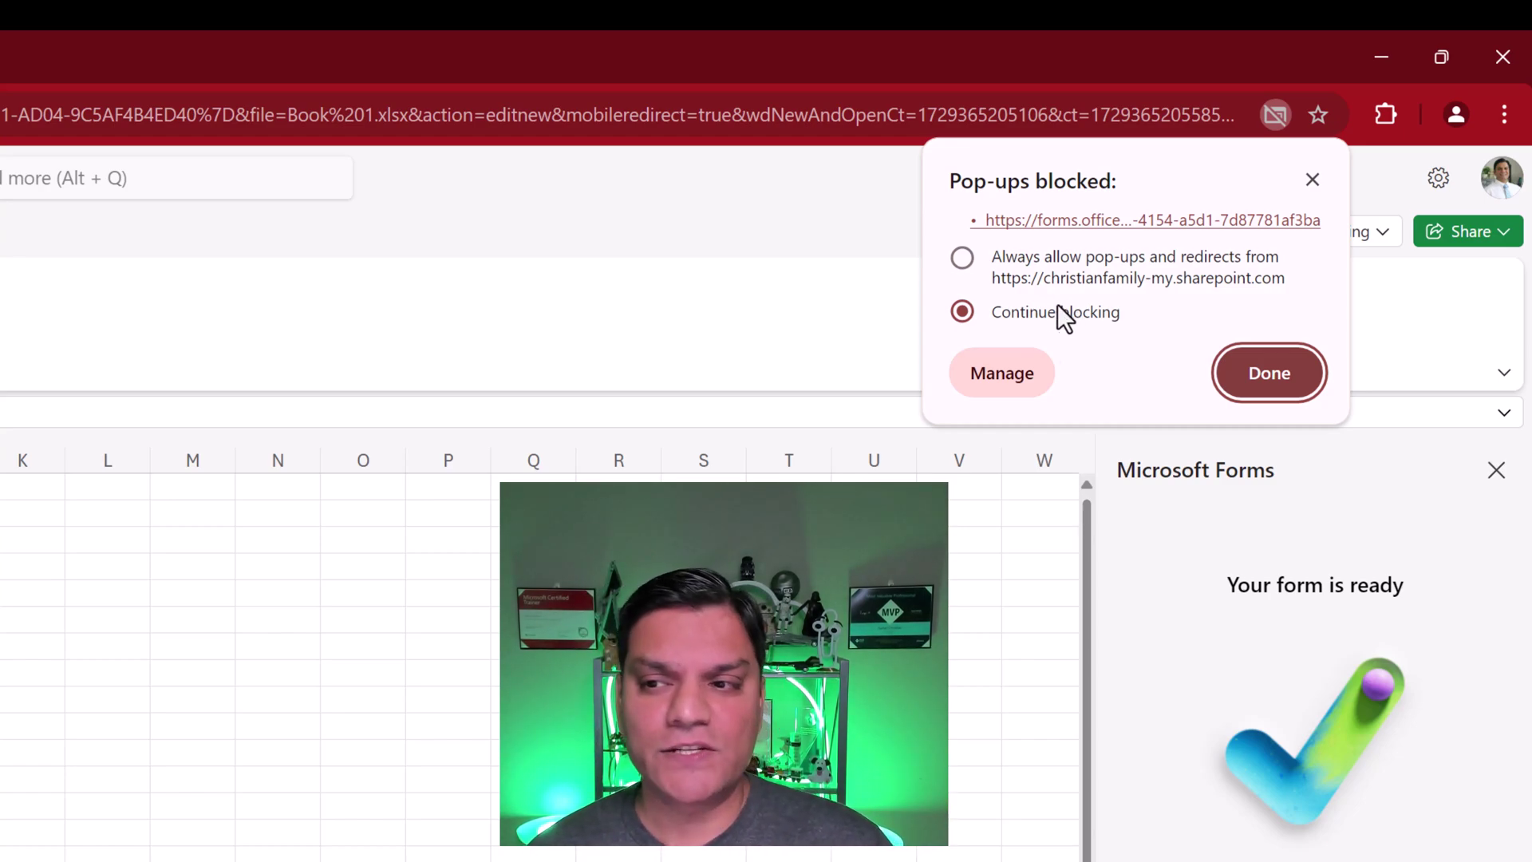
{"action": "left_click", "coordinate": [956, 265]}
{"action": "left_click", "coordinate": [1268, 381]}
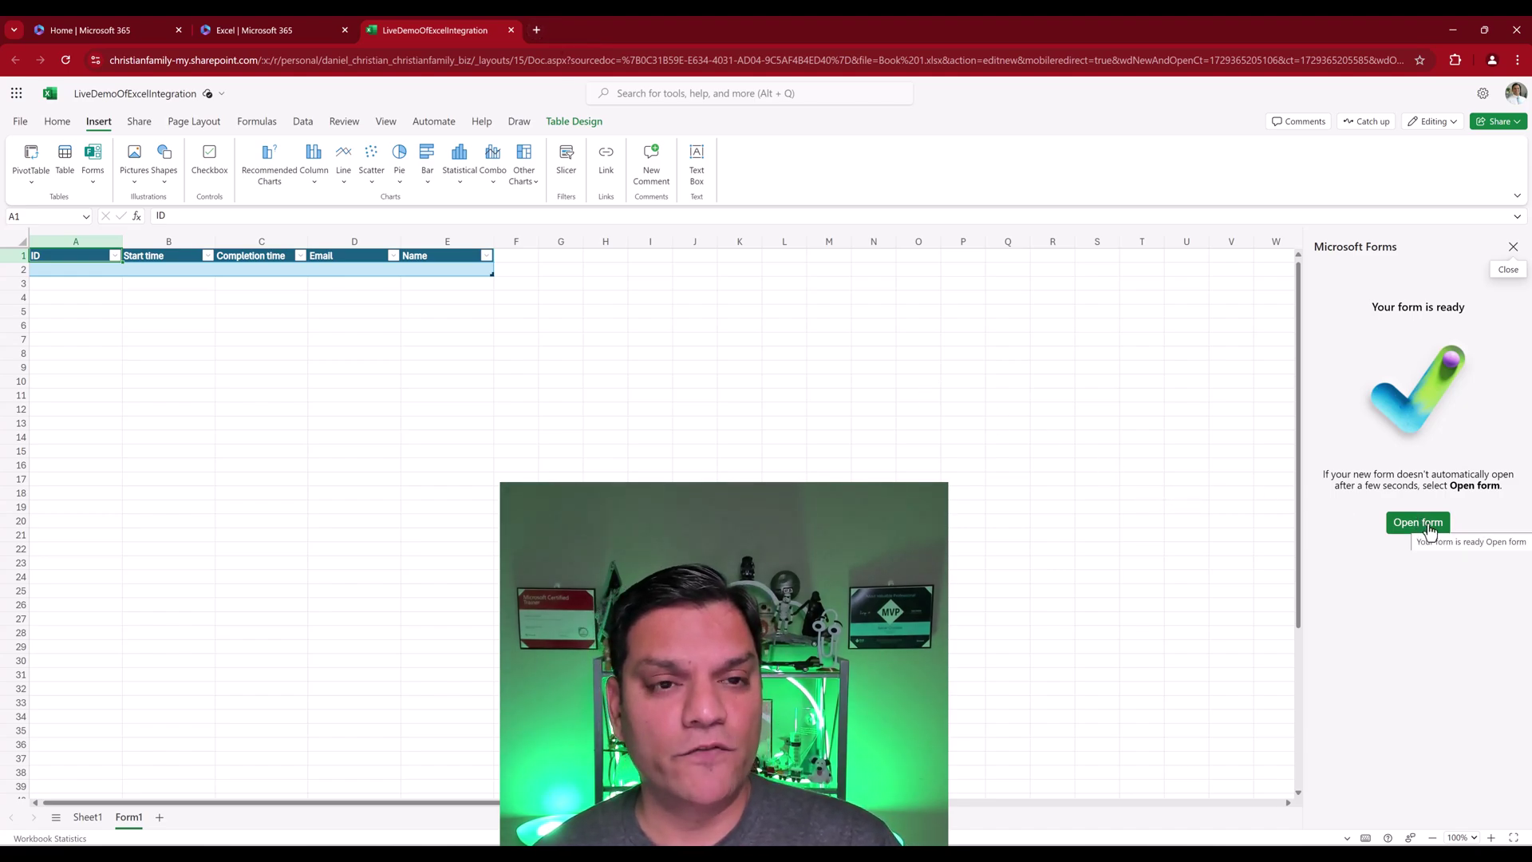
- Snap the linked form into its own window beside the workbook and close Excel's Forms pane
{"action": "left_click", "coordinate": [1429, 531]}
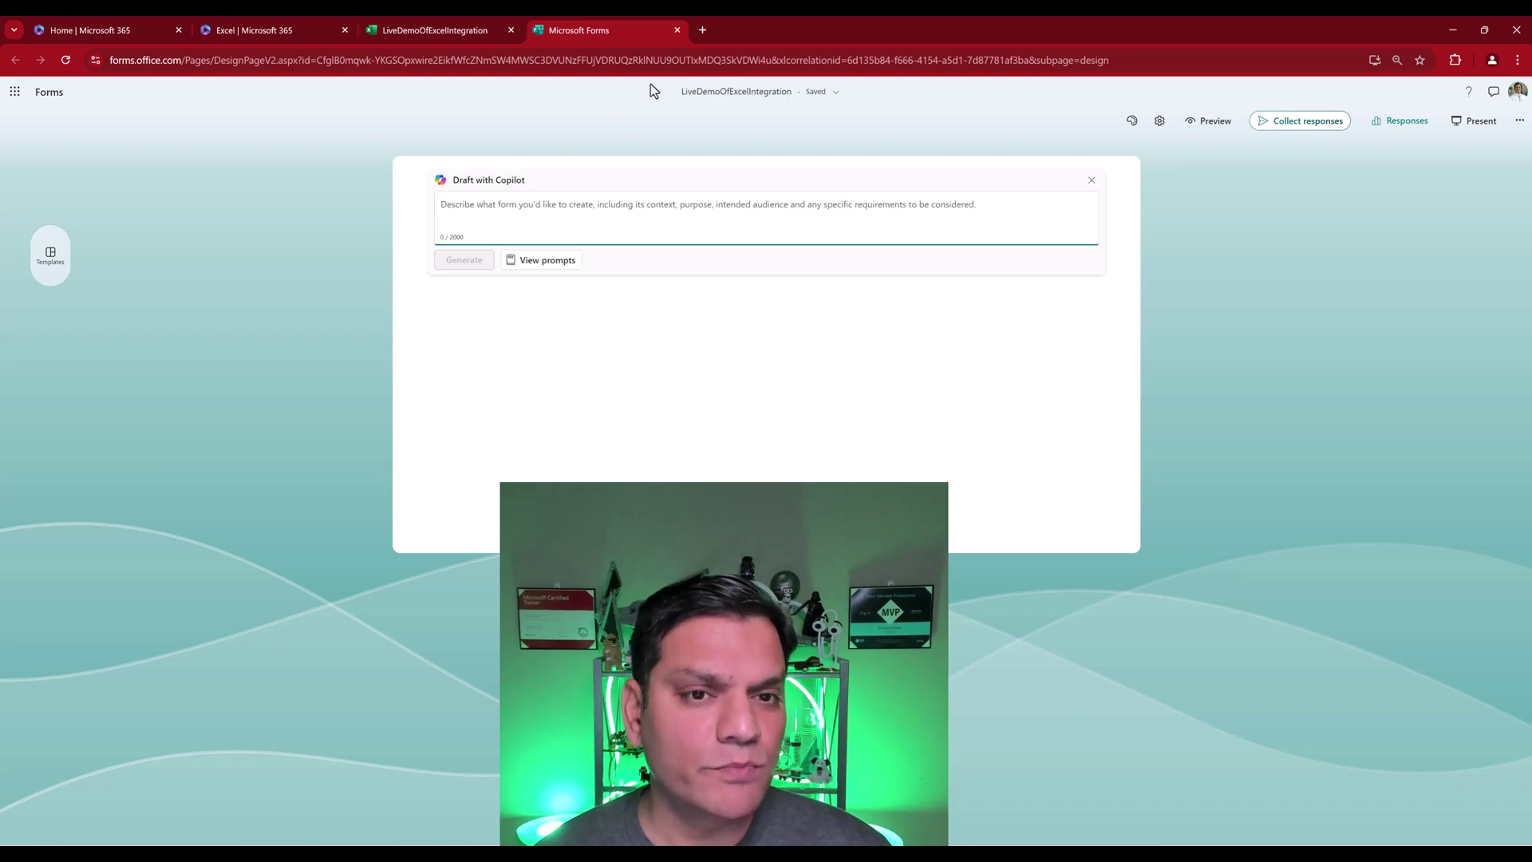
{"action": "left_click_drag", "start_coordinate": [640, 29], "coordinate": [766, 8]}
{"action": "left_click", "coordinate": [423, 34]}
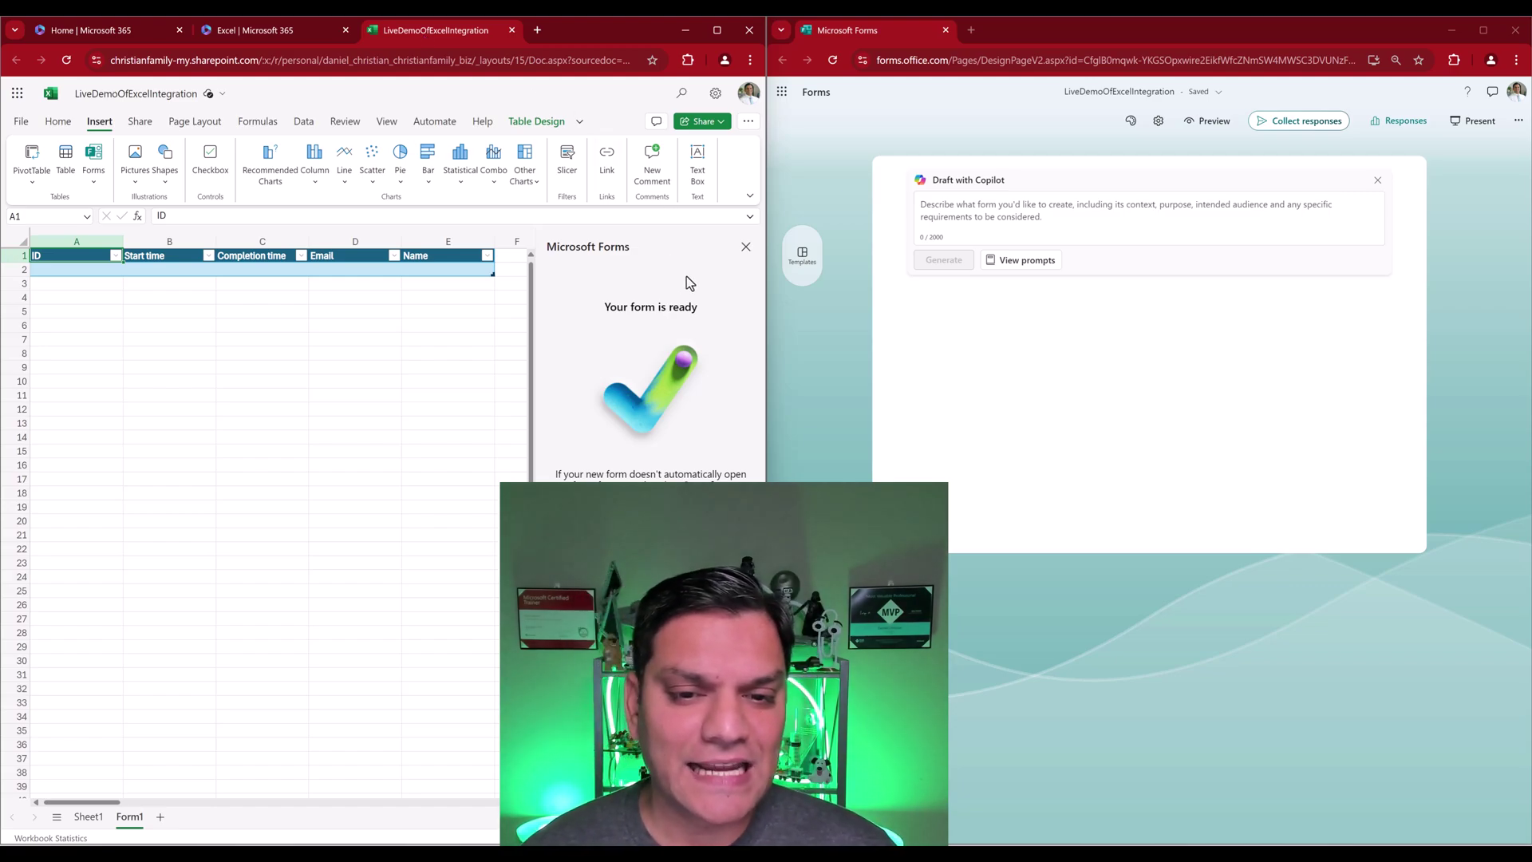
{"action": "left_click", "coordinate": [745, 252]}
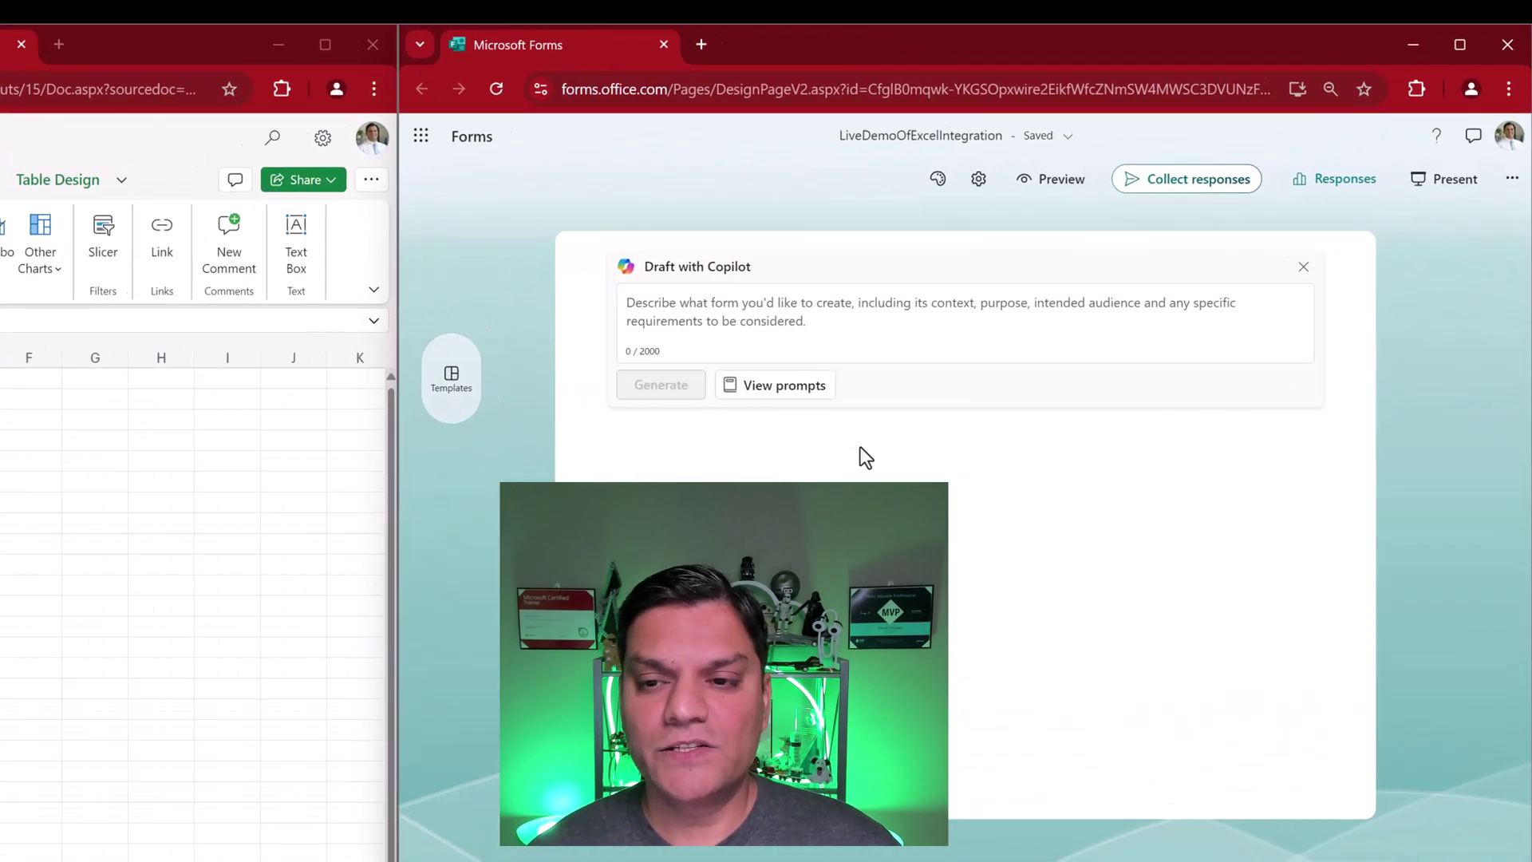
- Paste the 5th grade math quiz prompt into Draft with Copilot and generate the questions
{"action": "left_click", "coordinate": [1023, 219]}
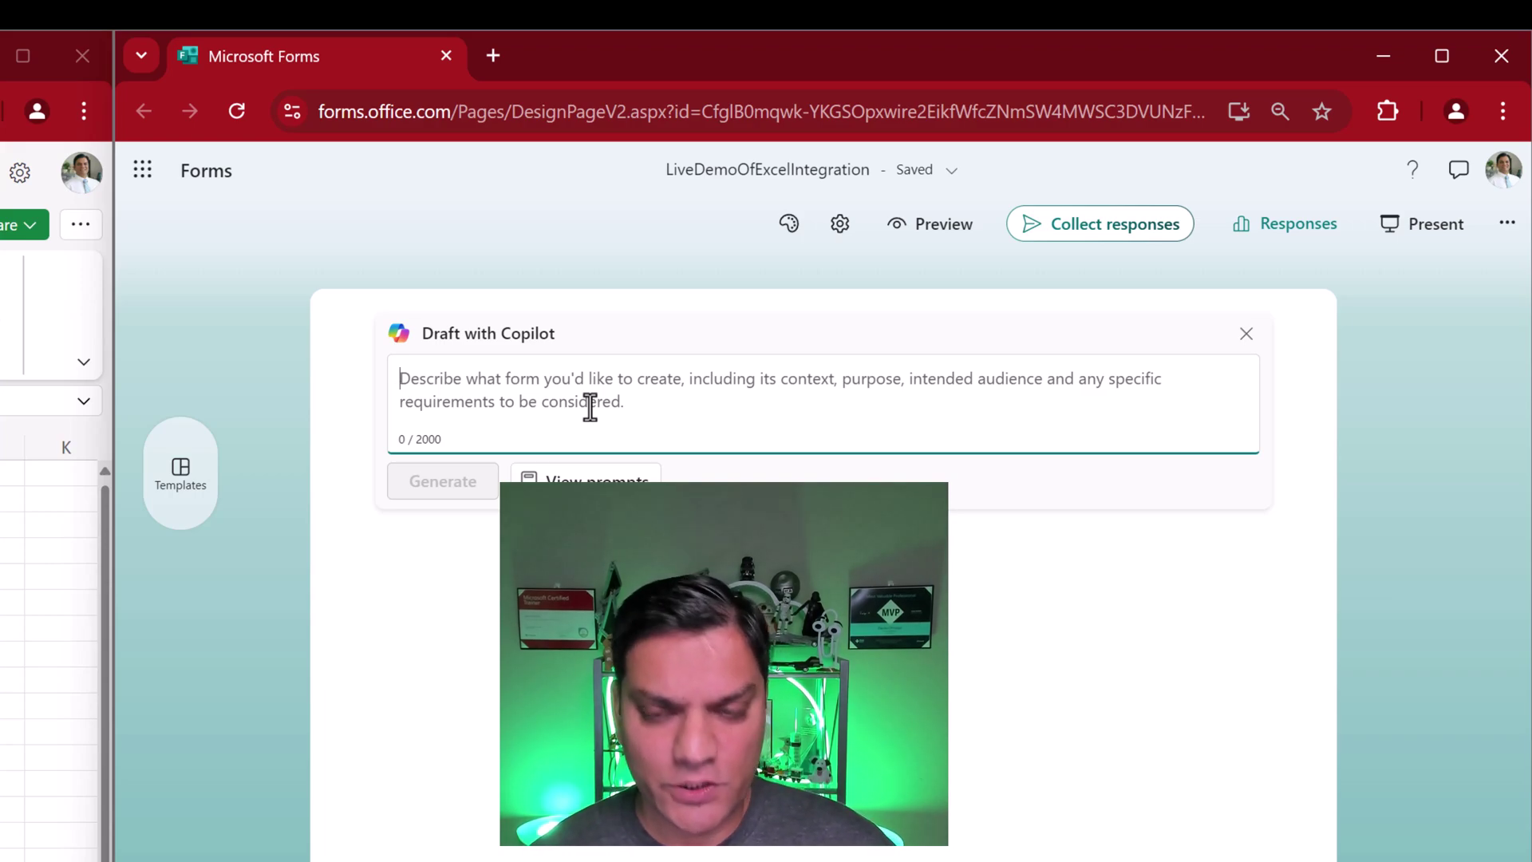
{"action": "type", "text": "Give me a list of 5 questions for 5th grade level math quiz. Use a multiple selection type answer."}
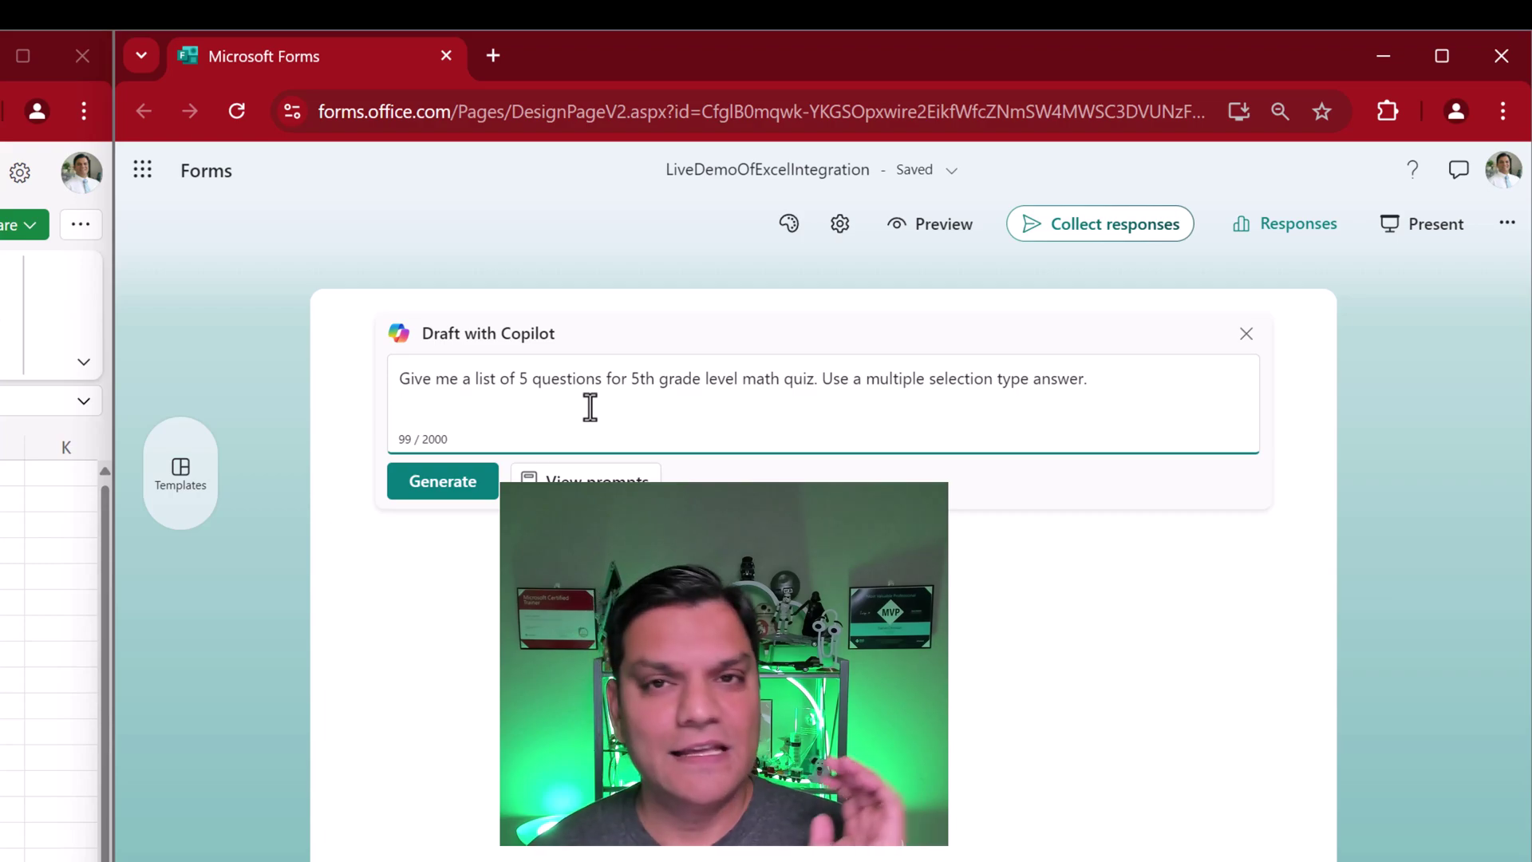
{"action": "left_click", "coordinate": [470, 487]}
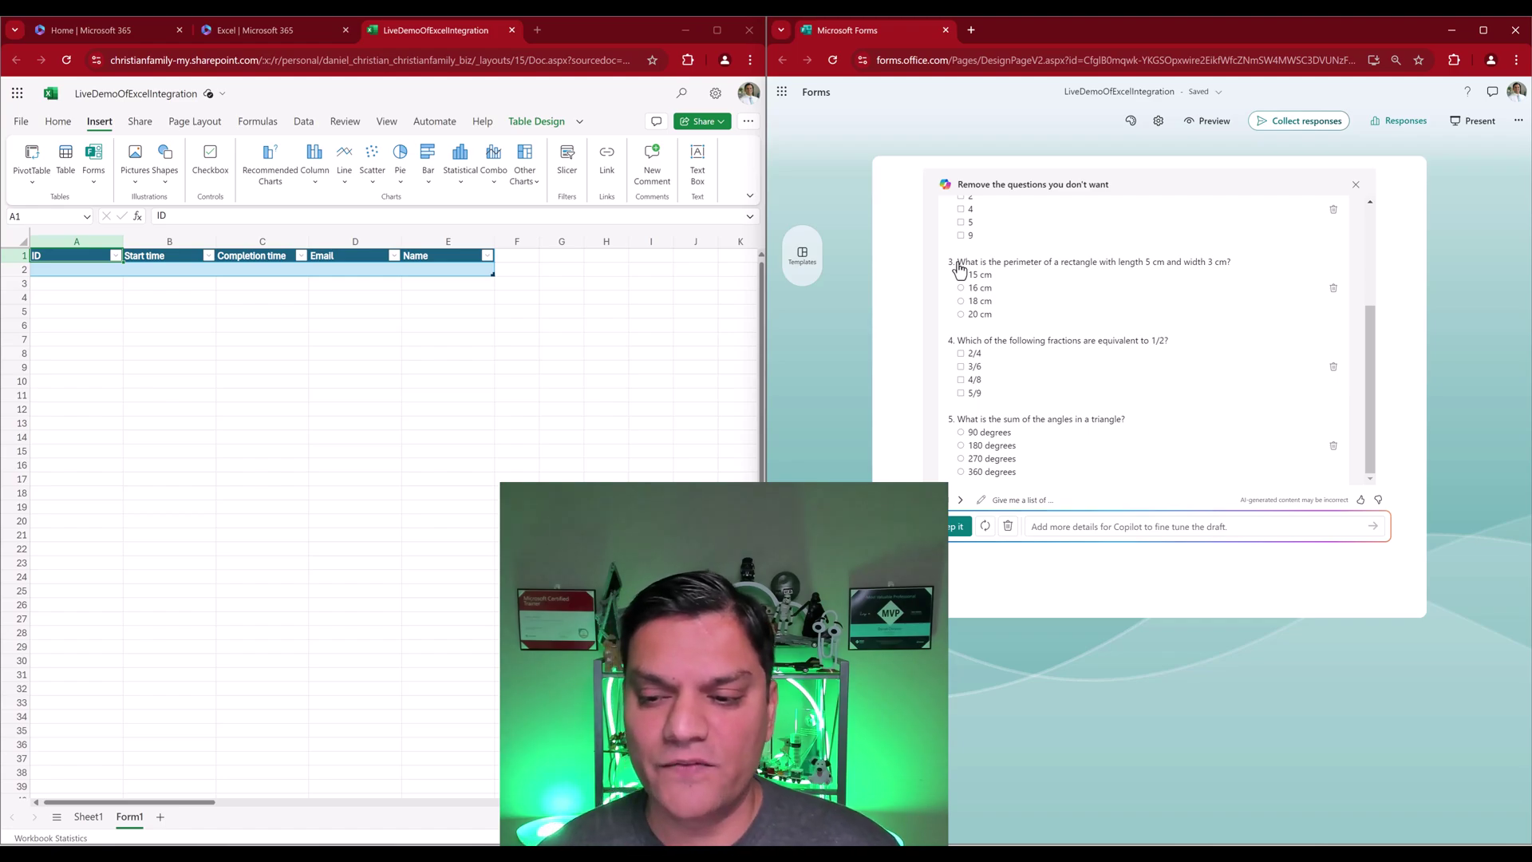
- Style the quiz with the bottom-left title-banner layout and the shipping-container photo theme
{"action": "scroll", "coordinate": [1203, 427], "scroll_direction": "up", "scroll_amount": 1}
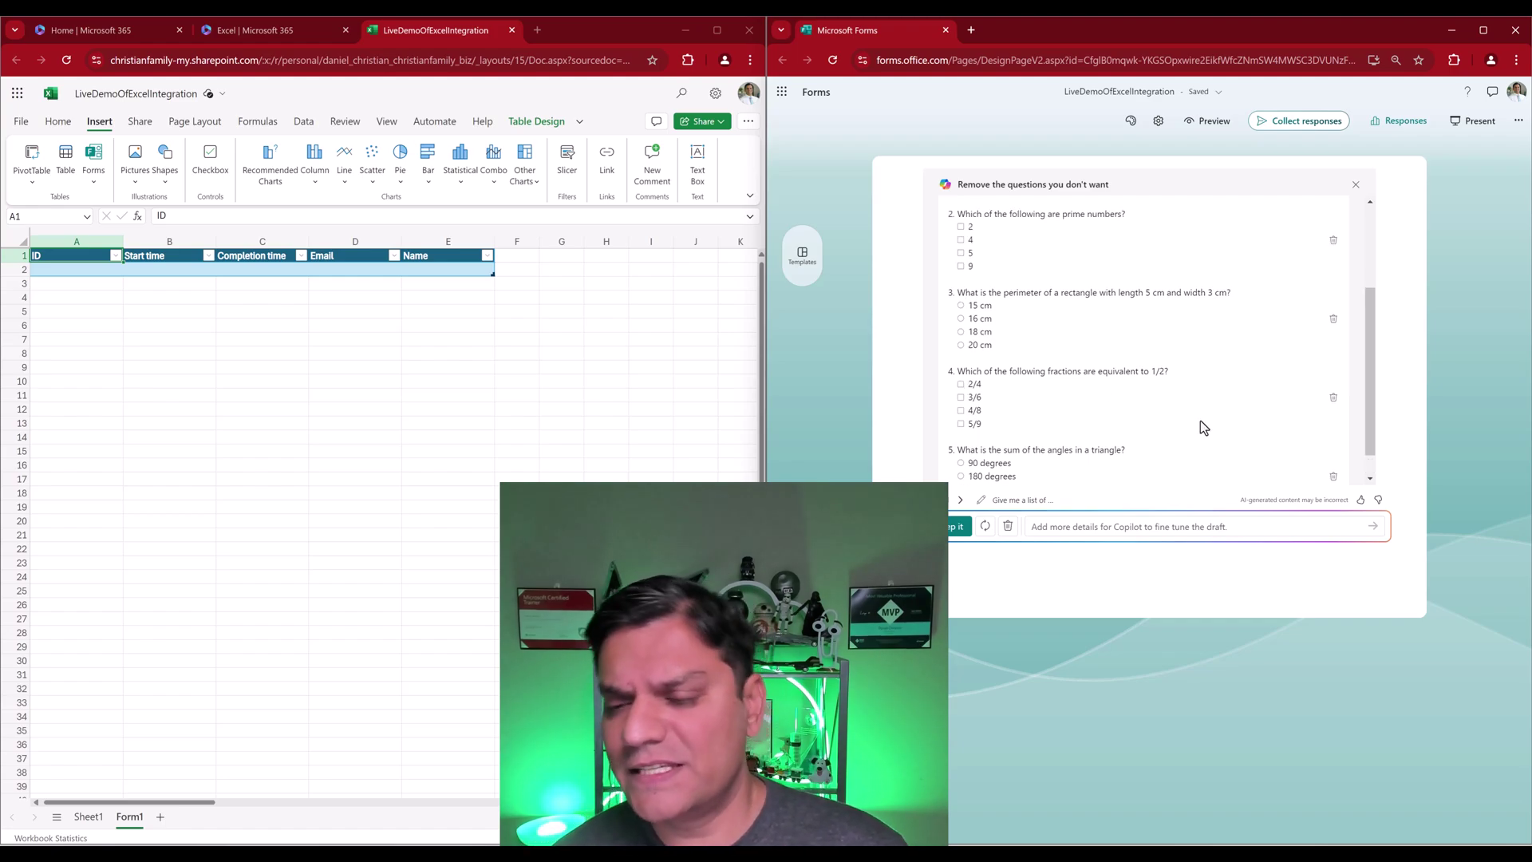
{"action": "left_click", "coordinate": [1131, 122]}
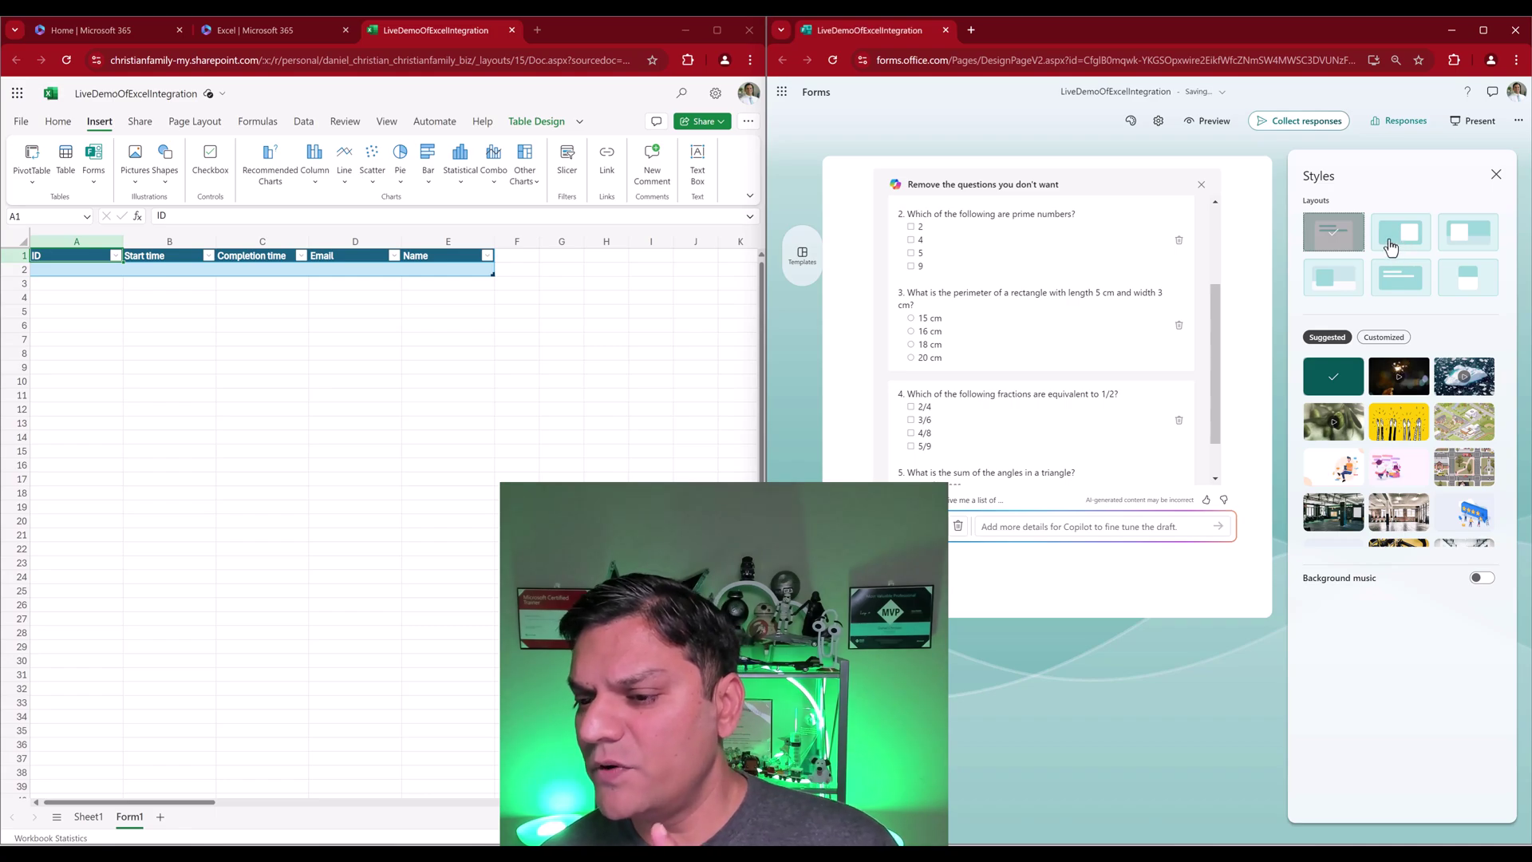
{"action": "left_click", "coordinate": [1327, 295]}
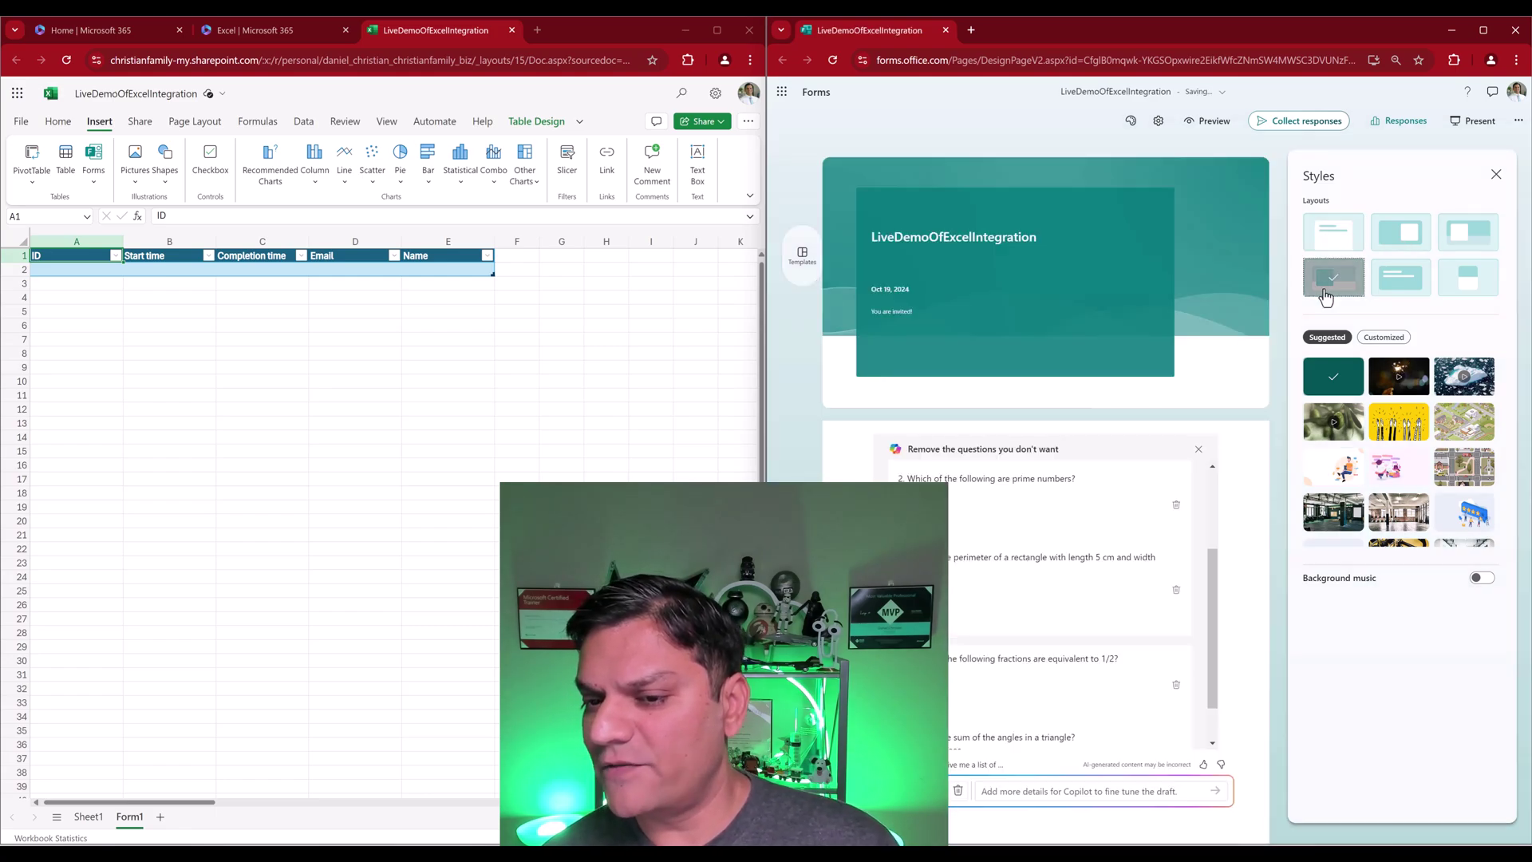
{"action": "scroll", "coordinate": [1419, 499], "scroll_direction": "down", "scroll_amount": 5}
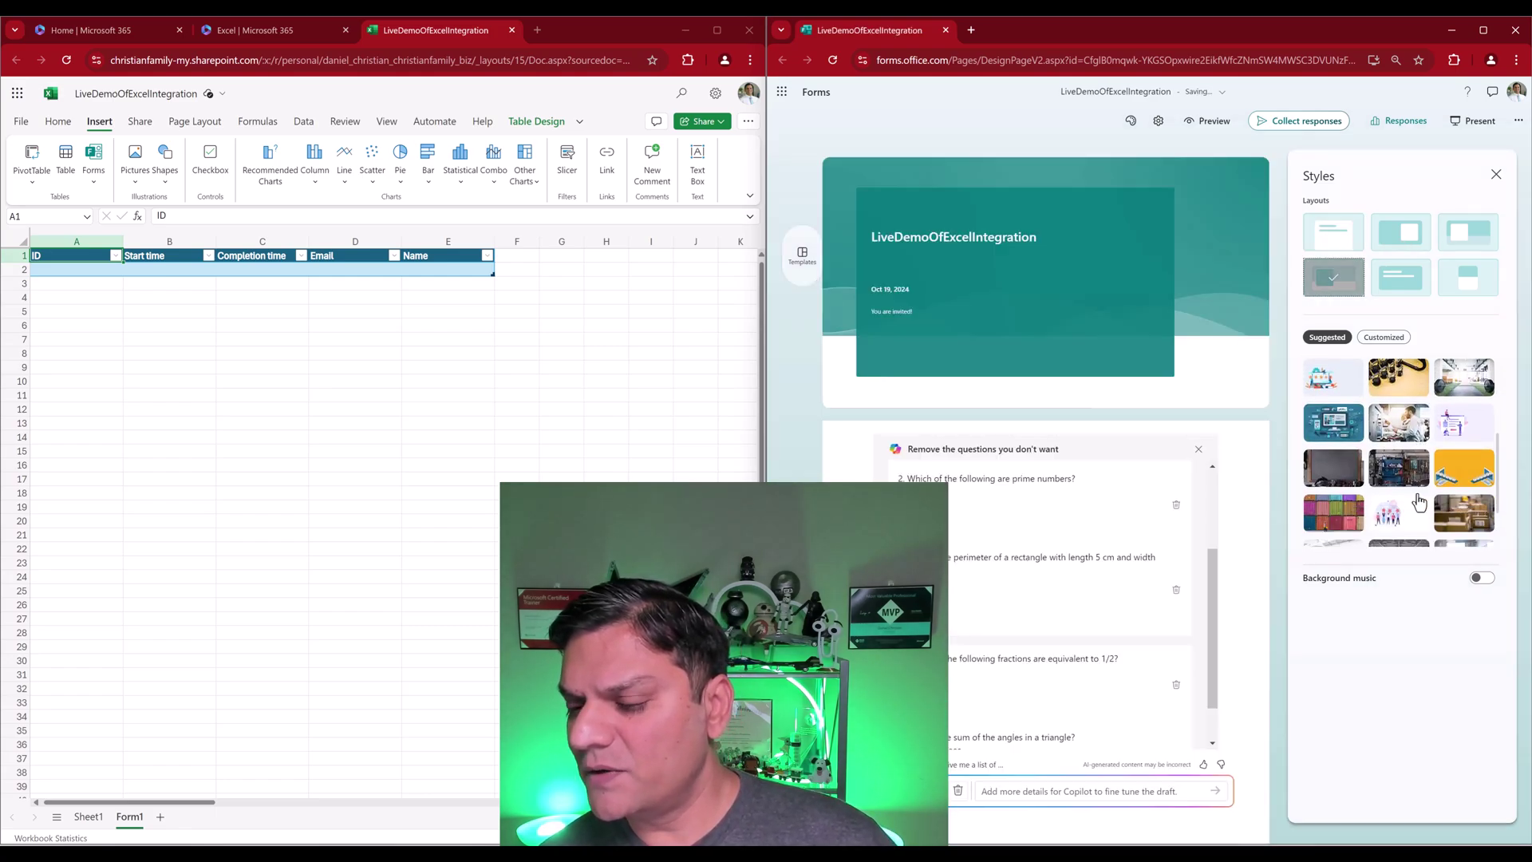
{"action": "left_click", "coordinate": [1314, 453]}
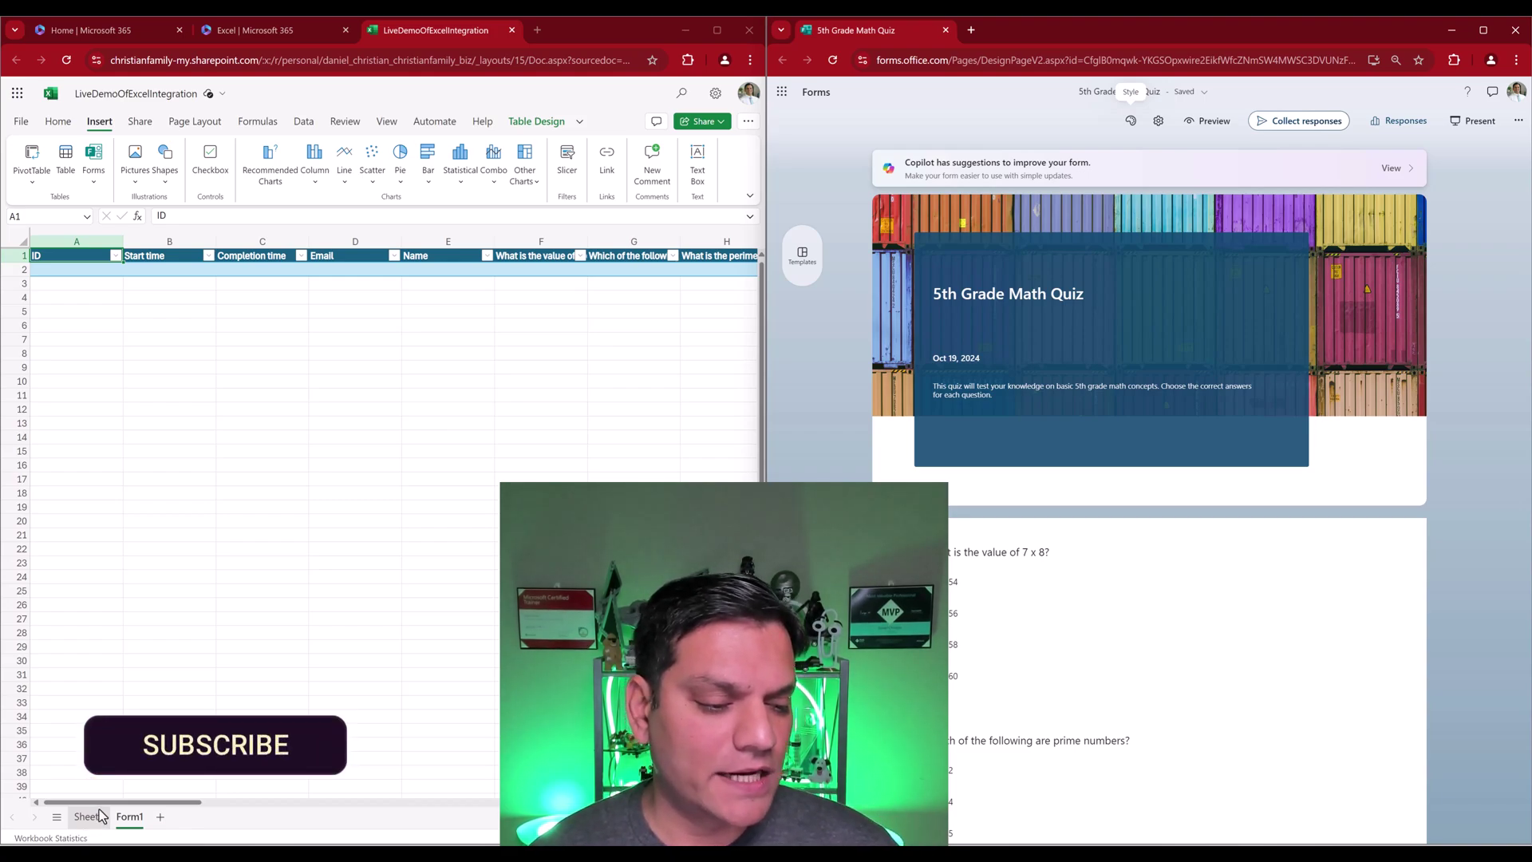
{"action": "left_click_drag", "start_coordinate": [99, 803], "coordinate": [189, 818]}
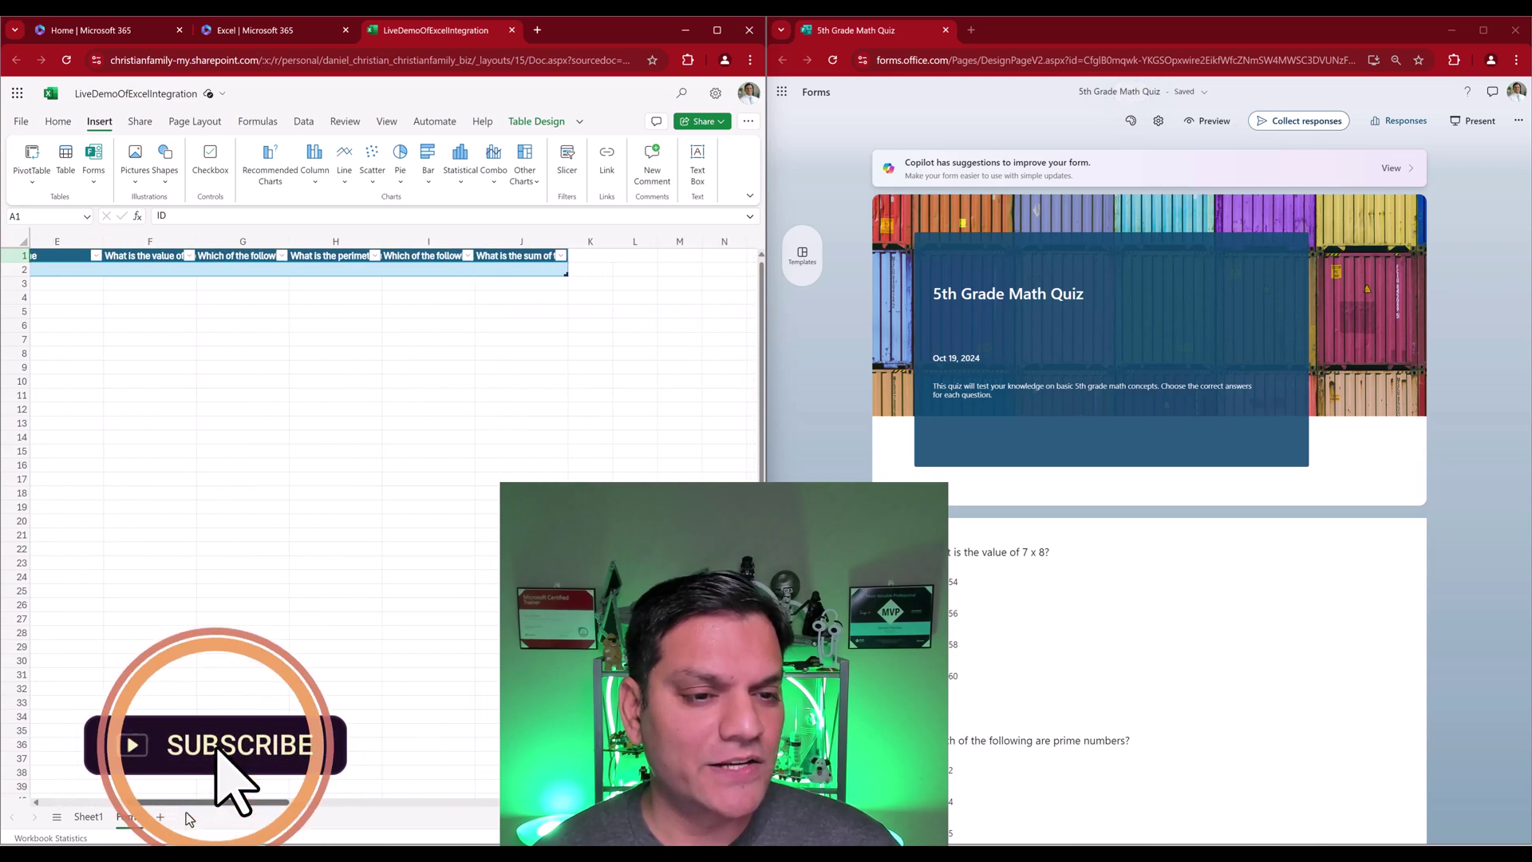
{"action": "scroll", "coordinate": [189, 818], "scroll_direction": "left", "scroll_amount": 3}
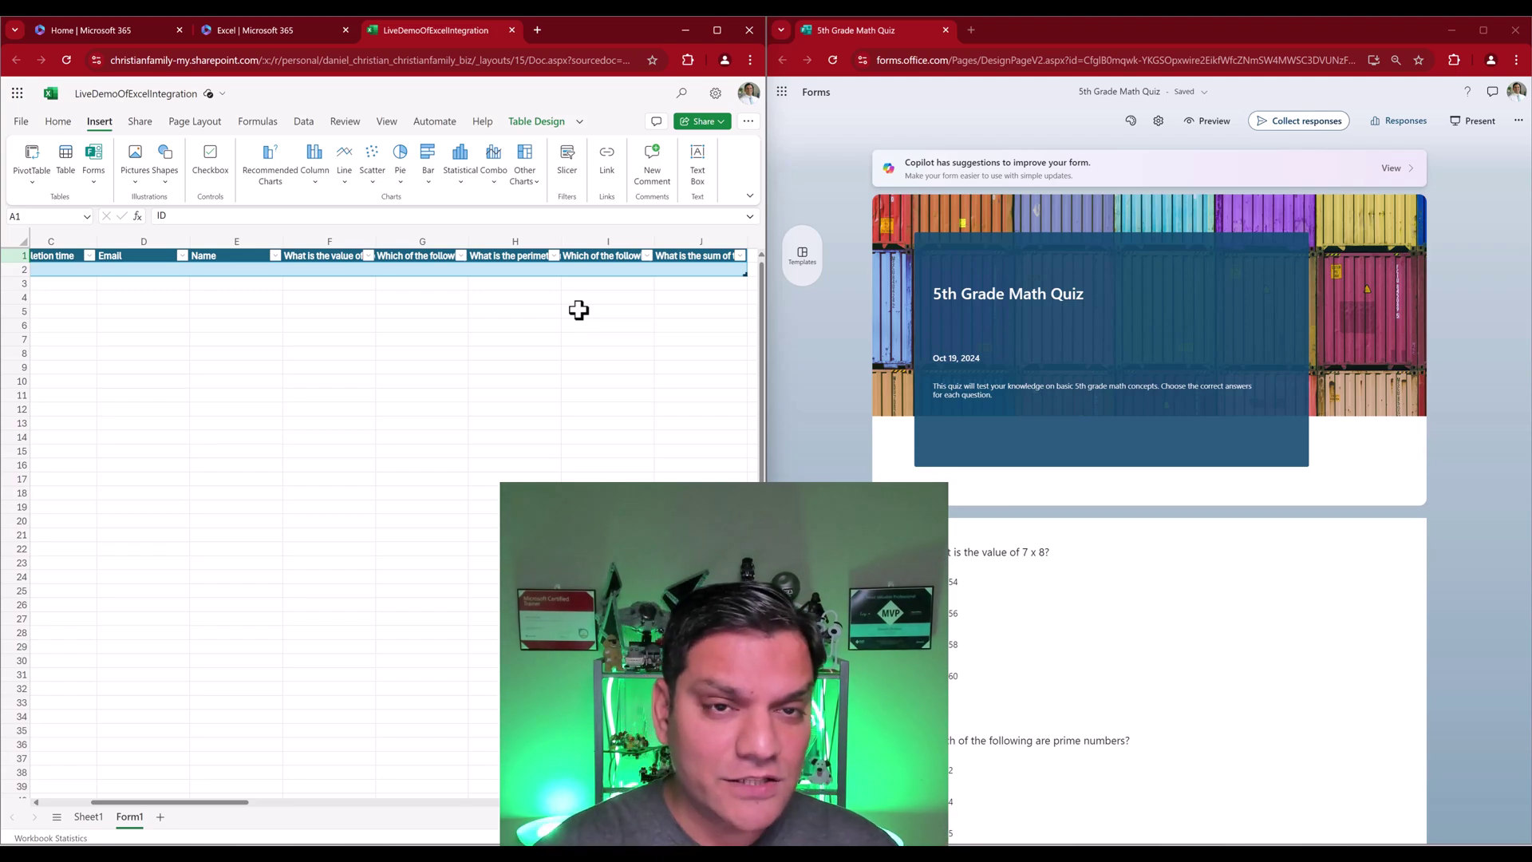
- Preview the quiz and answer 56, 5 and 16 cm for the first three questions
{"action": "left_click", "coordinate": [1205, 122]}
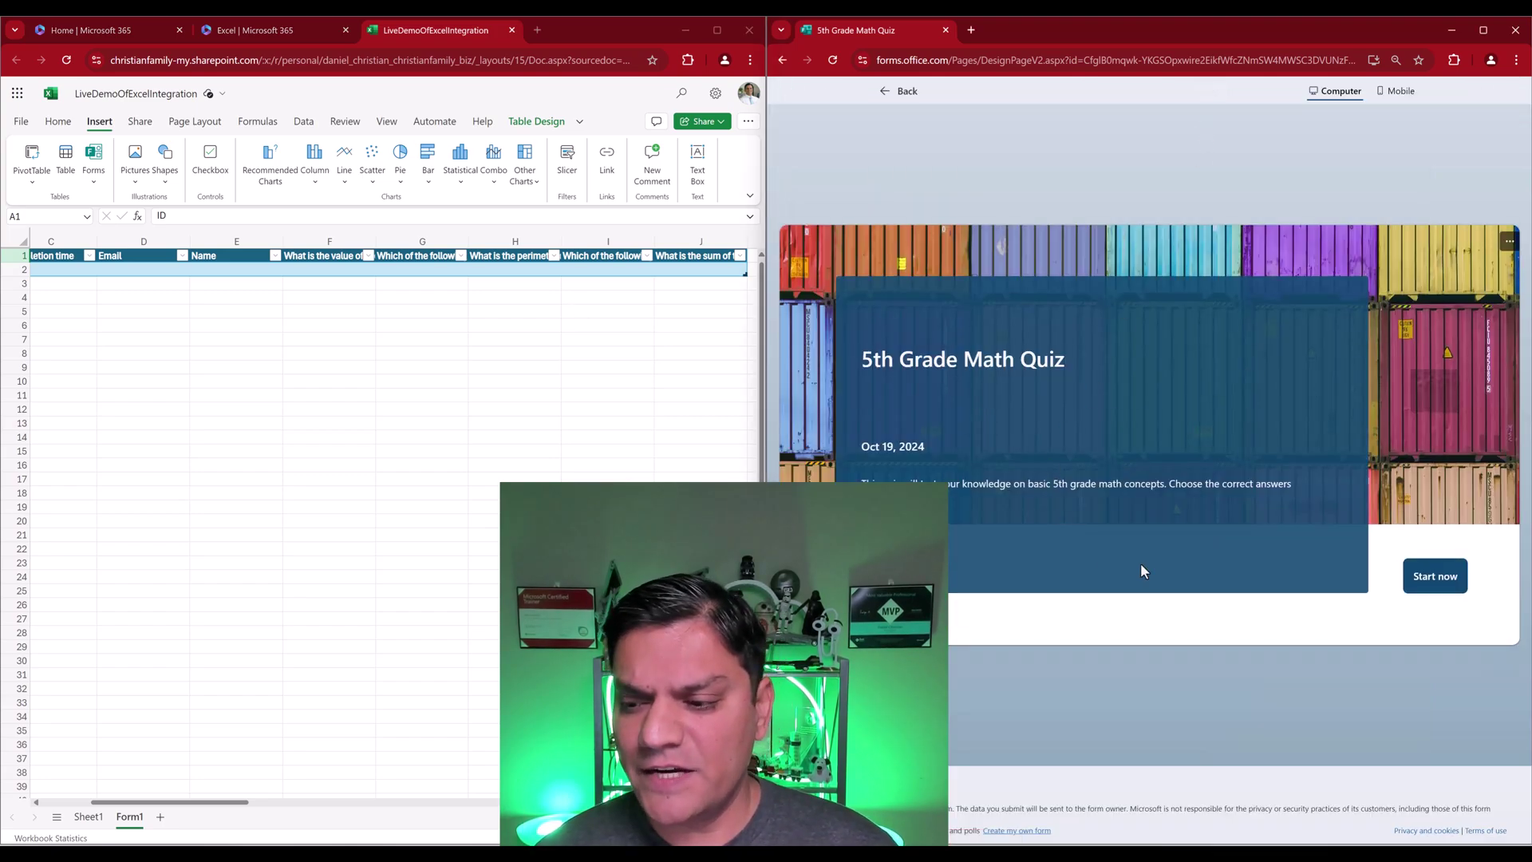
{"action": "left_click", "coordinate": [1423, 576]}
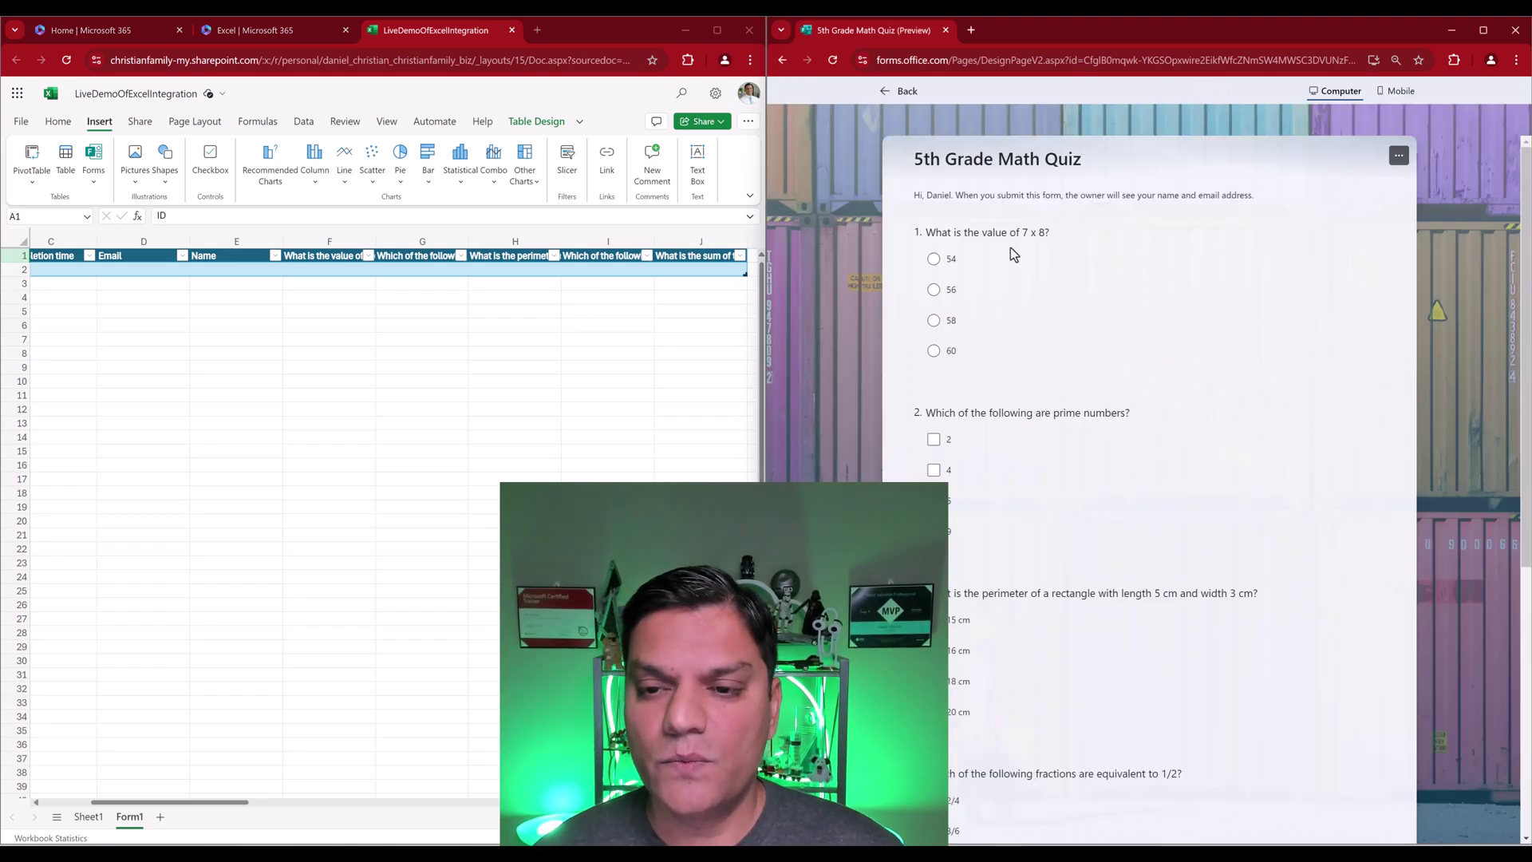
{"action": "left_click", "coordinate": [932, 292]}
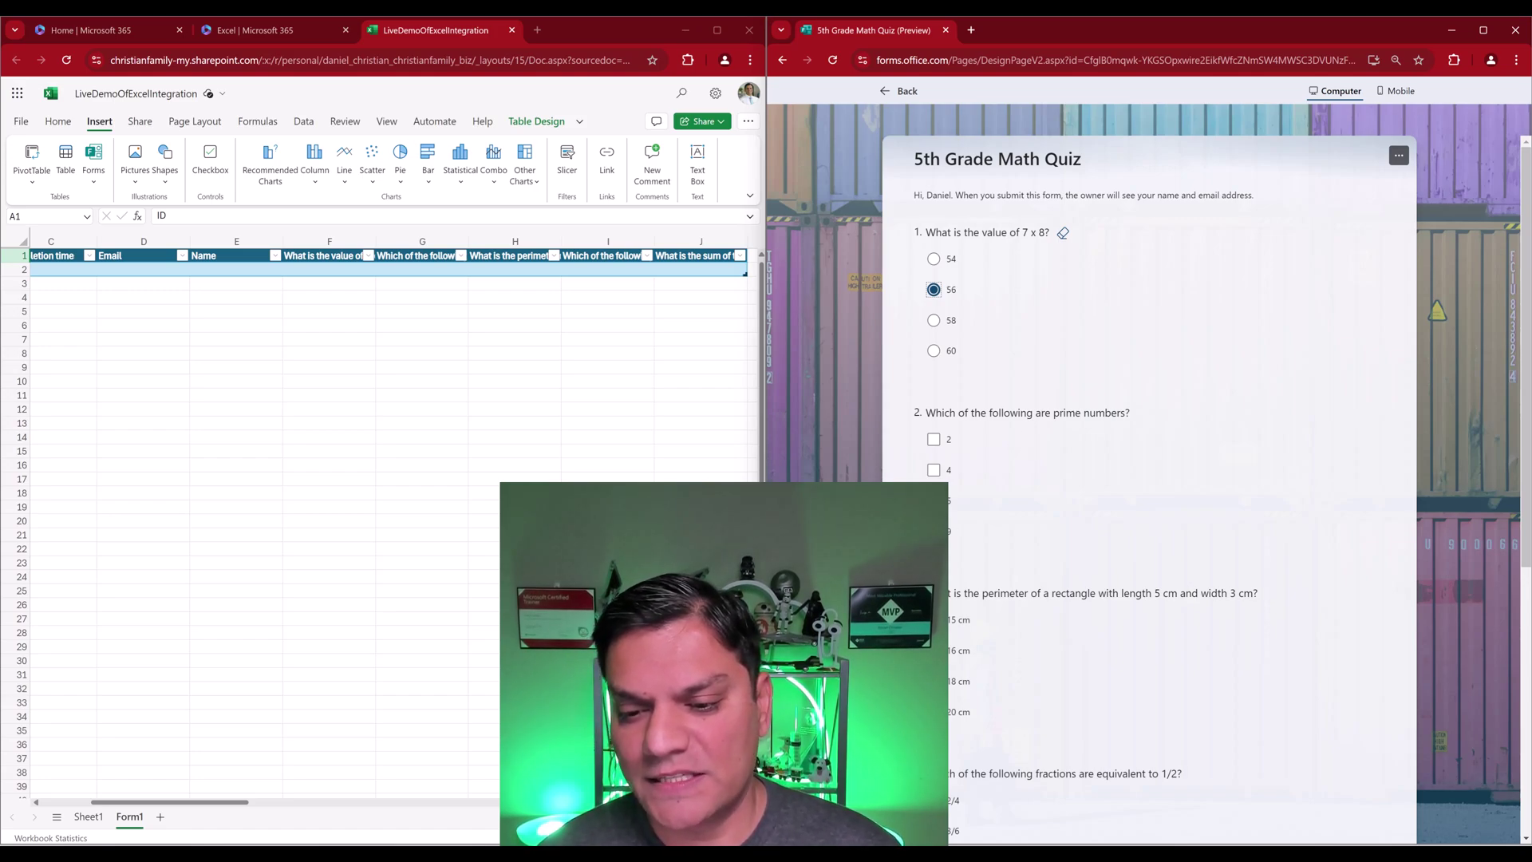
{"action": "left_click", "coordinate": [1005, 499]}
{"action": "scroll", "coordinate": [1045, 484], "scroll_direction": "down", "scroll_amount": 3}
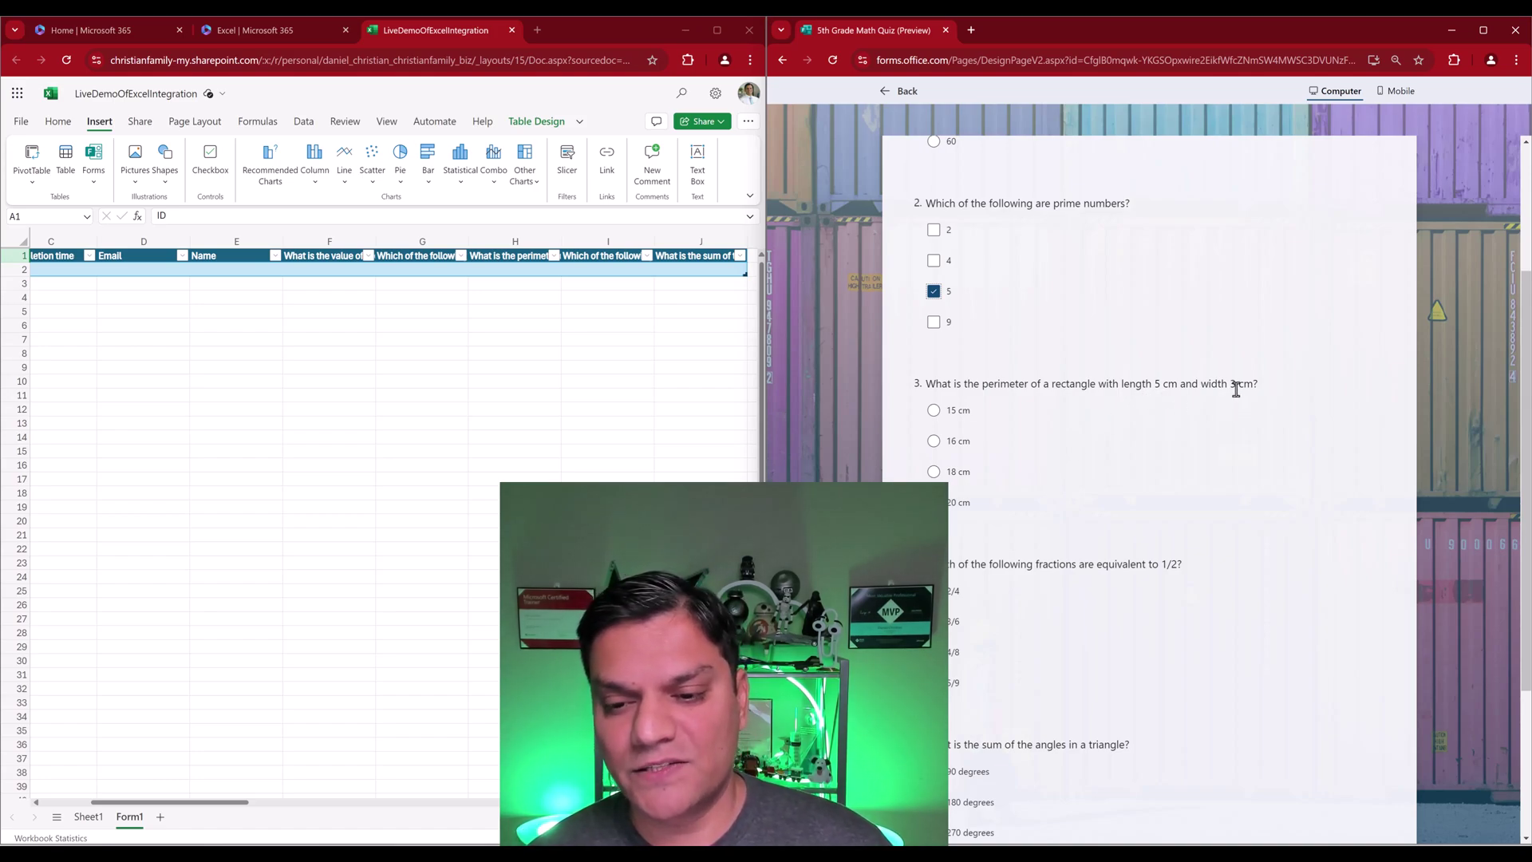
{"action": "left_click", "coordinate": [933, 441]}
- Mark 2/4, 3/6 and 4/8 as equivalent to 1/2 and submit the response
{"action": "scroll", "coordinate": [1016, 480], "scroll_direction": "down", "scroll_amount": 2}
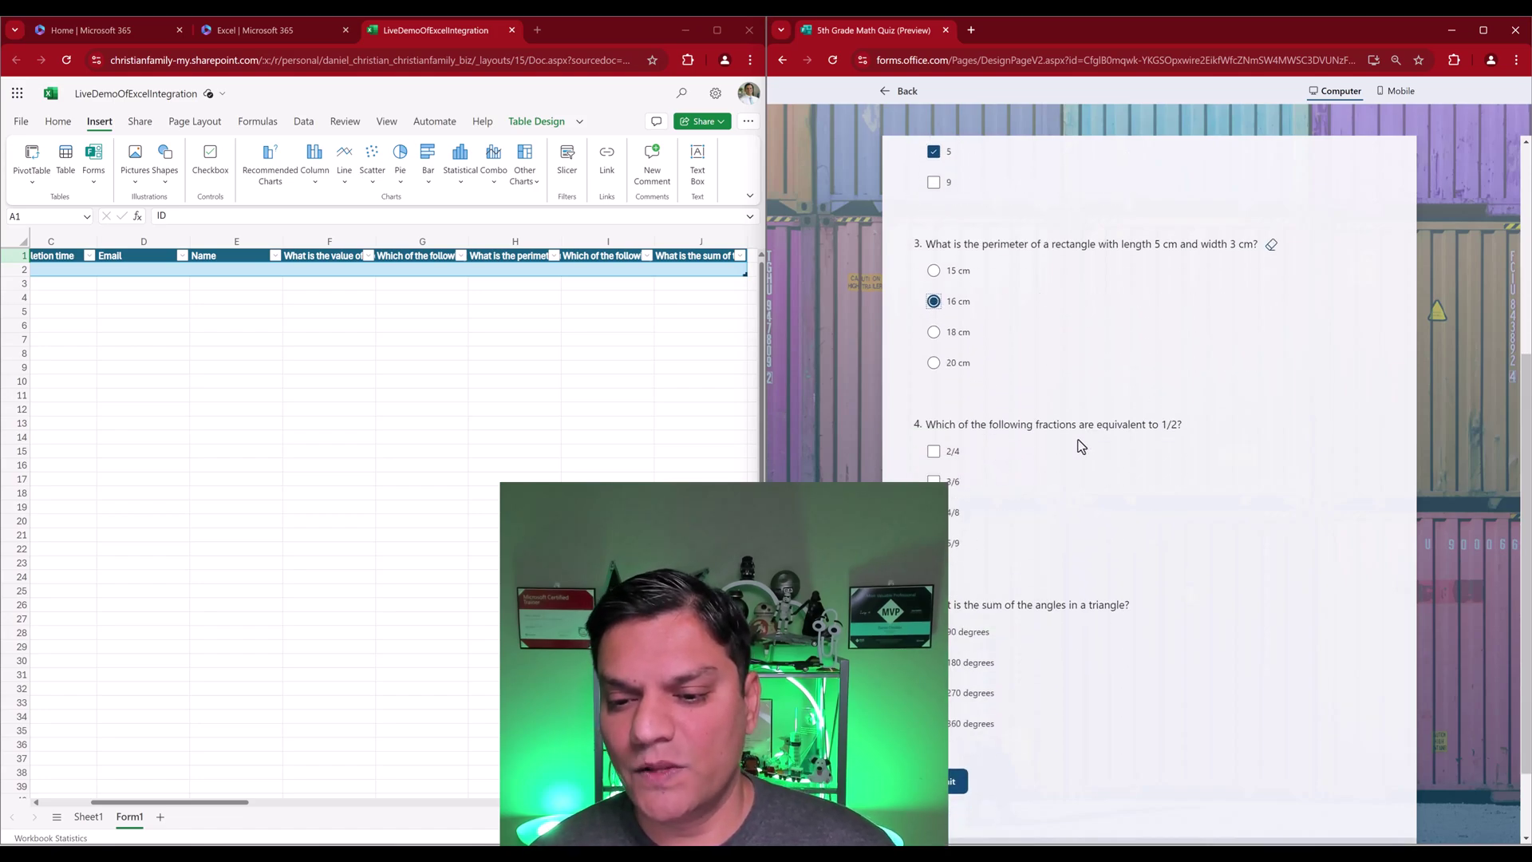
{"action": "left_click", "coordinate": [934, 452]}
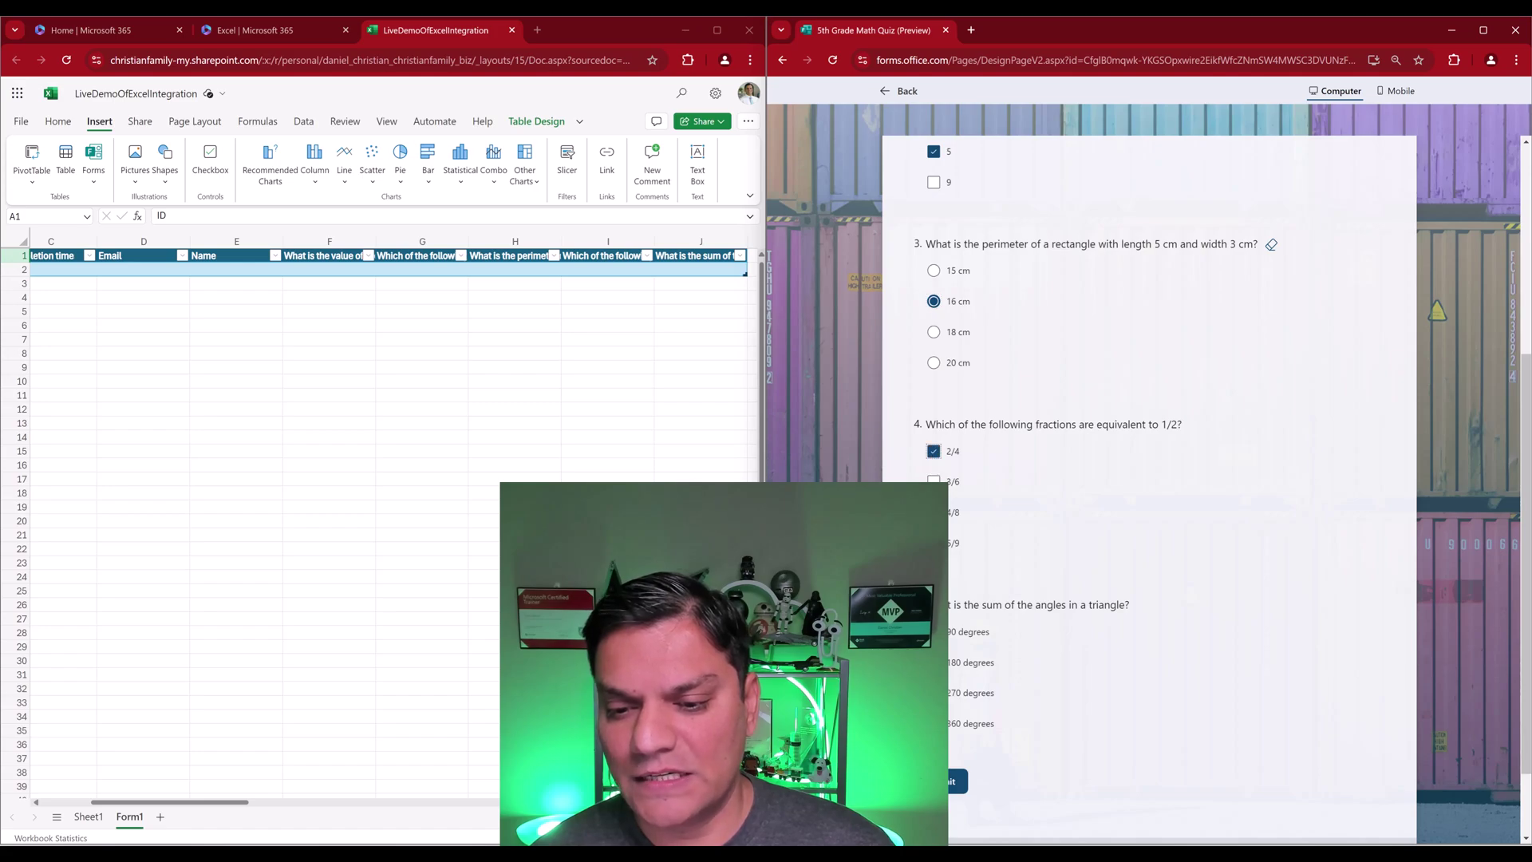
{"action": "left_click", "coordinate": [934, 479]}
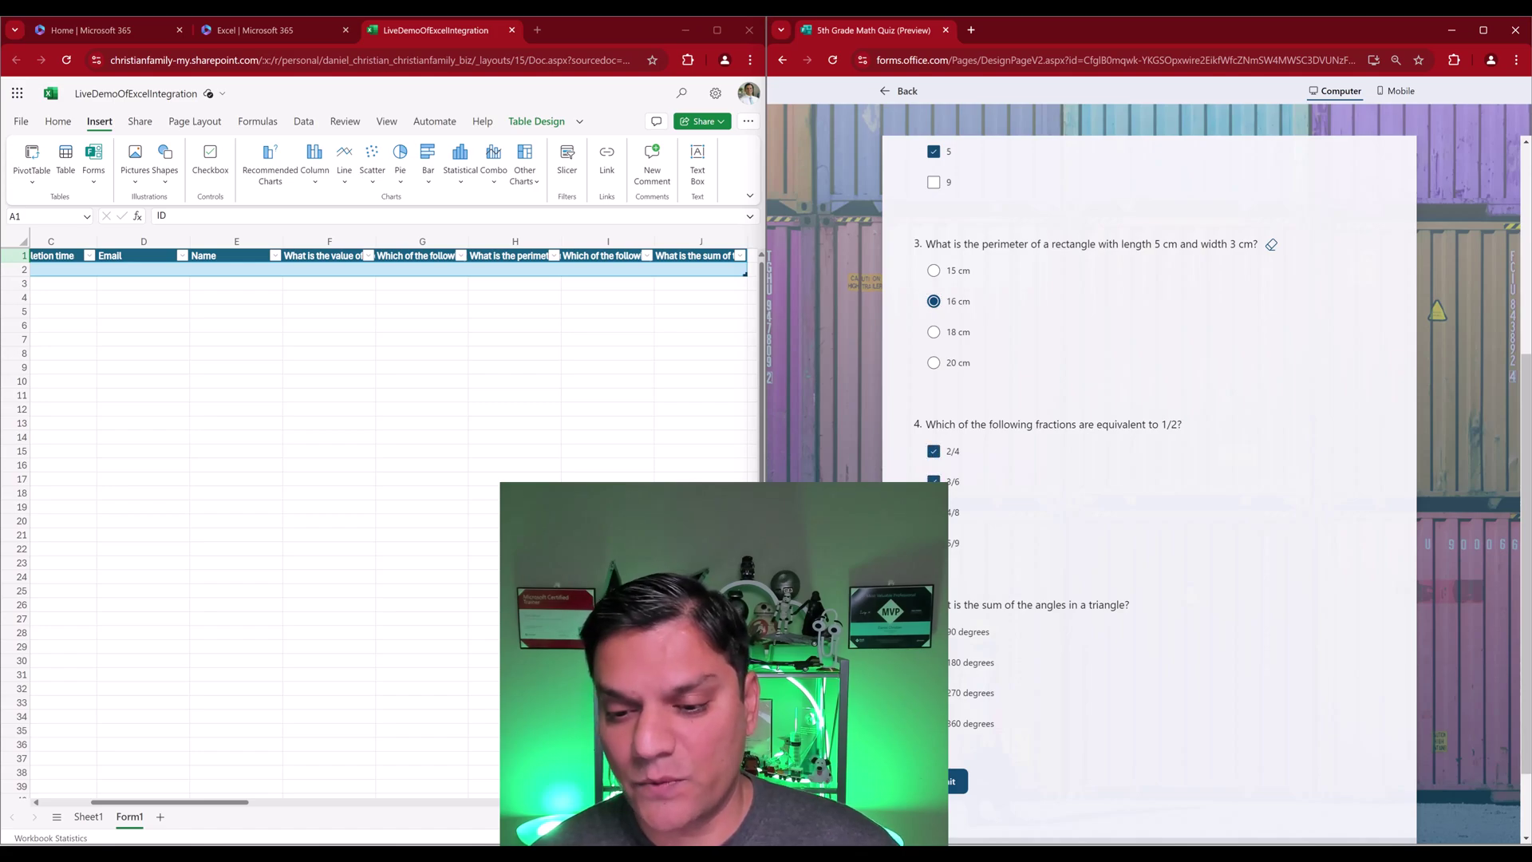
{"action": "left_click", "coordinate": [934, 511]}
{"action": "scroll", "coordinate": [1004, 552], "scroll_direction": "down", "scroll_amount": 1}
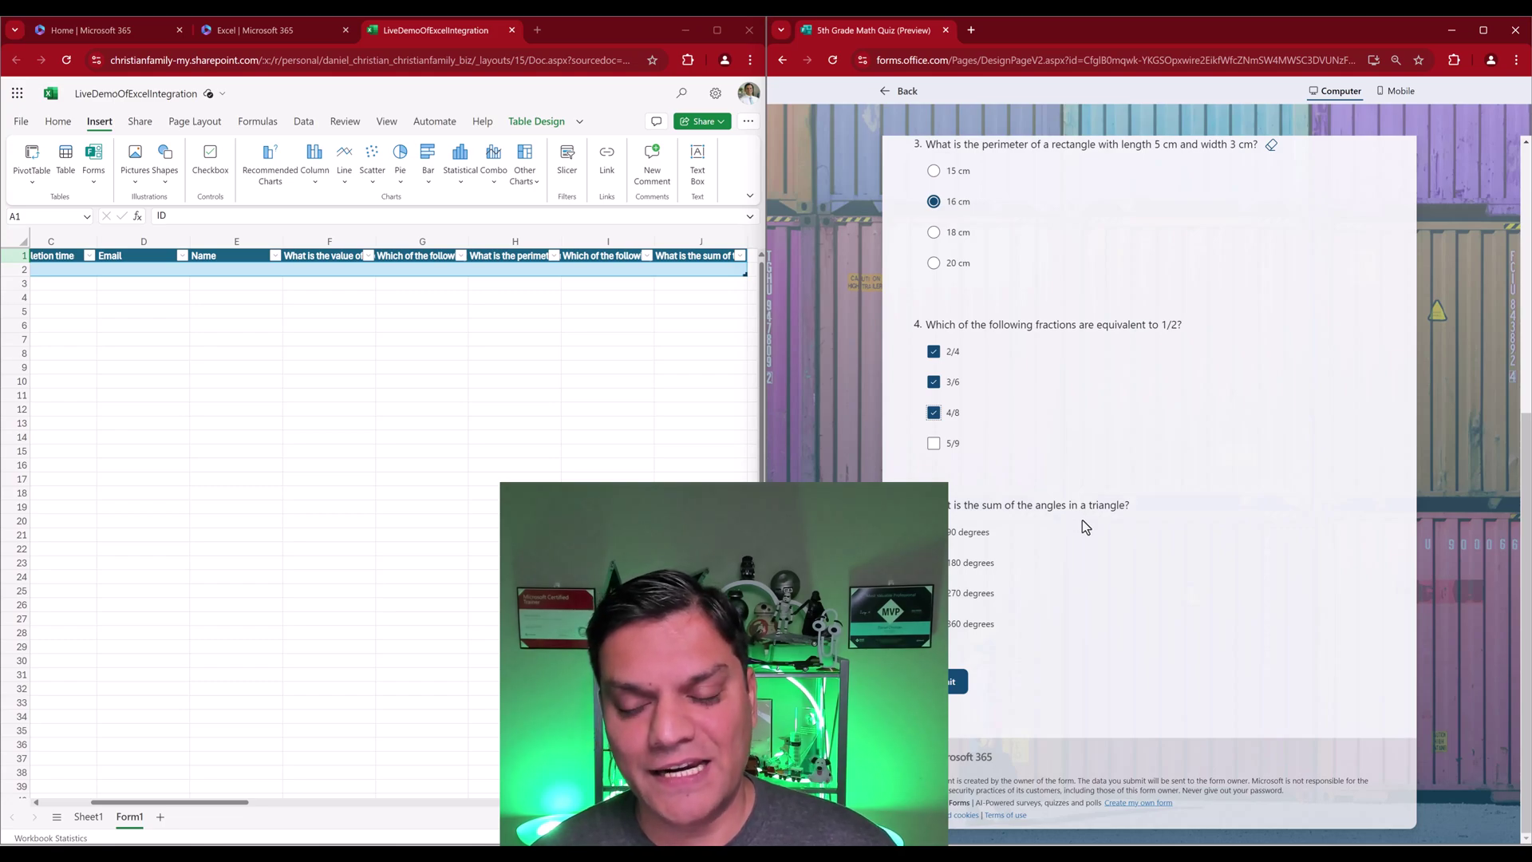
{"action": "left_click", "coordinate": [957, 681]}
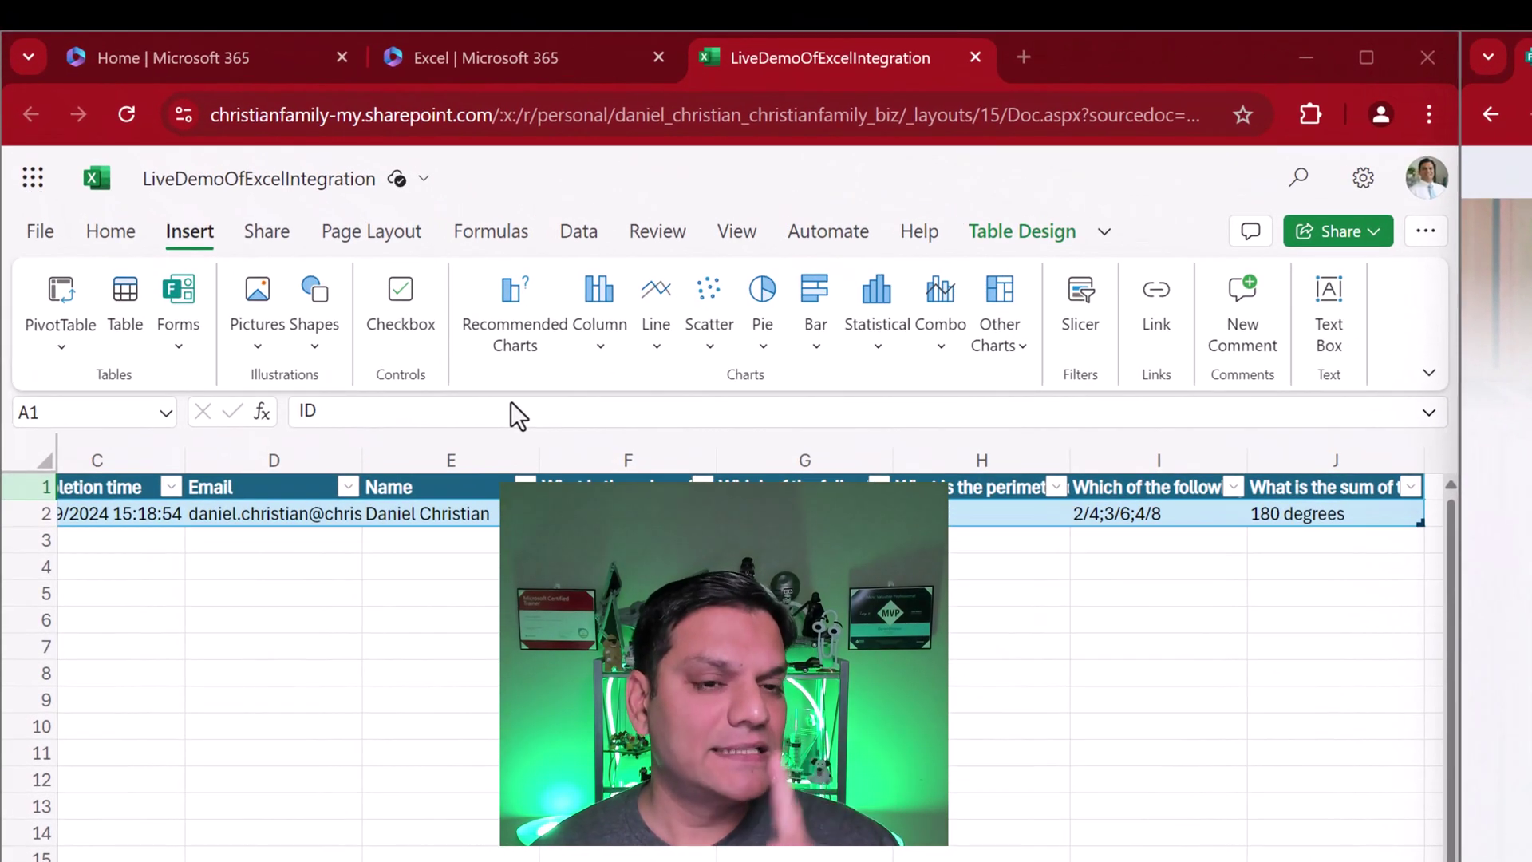
- Follow the workbook's Location link from the file-name panel to OneDrive
{"action": "left_click", "coordinate": [284, 191]}
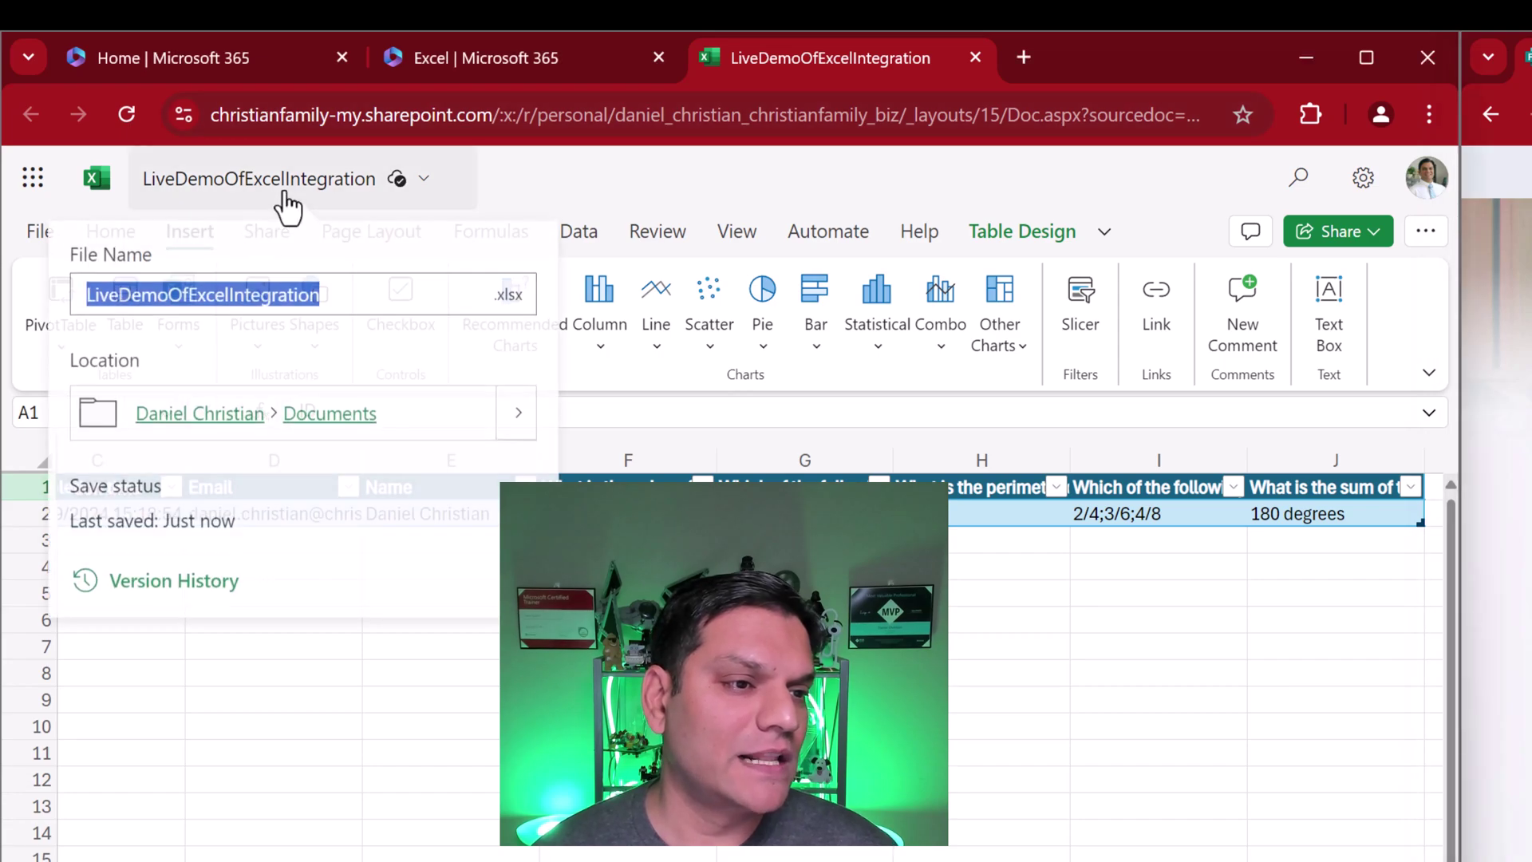
{"action": "left_click", "coordinate": [206, 420]}
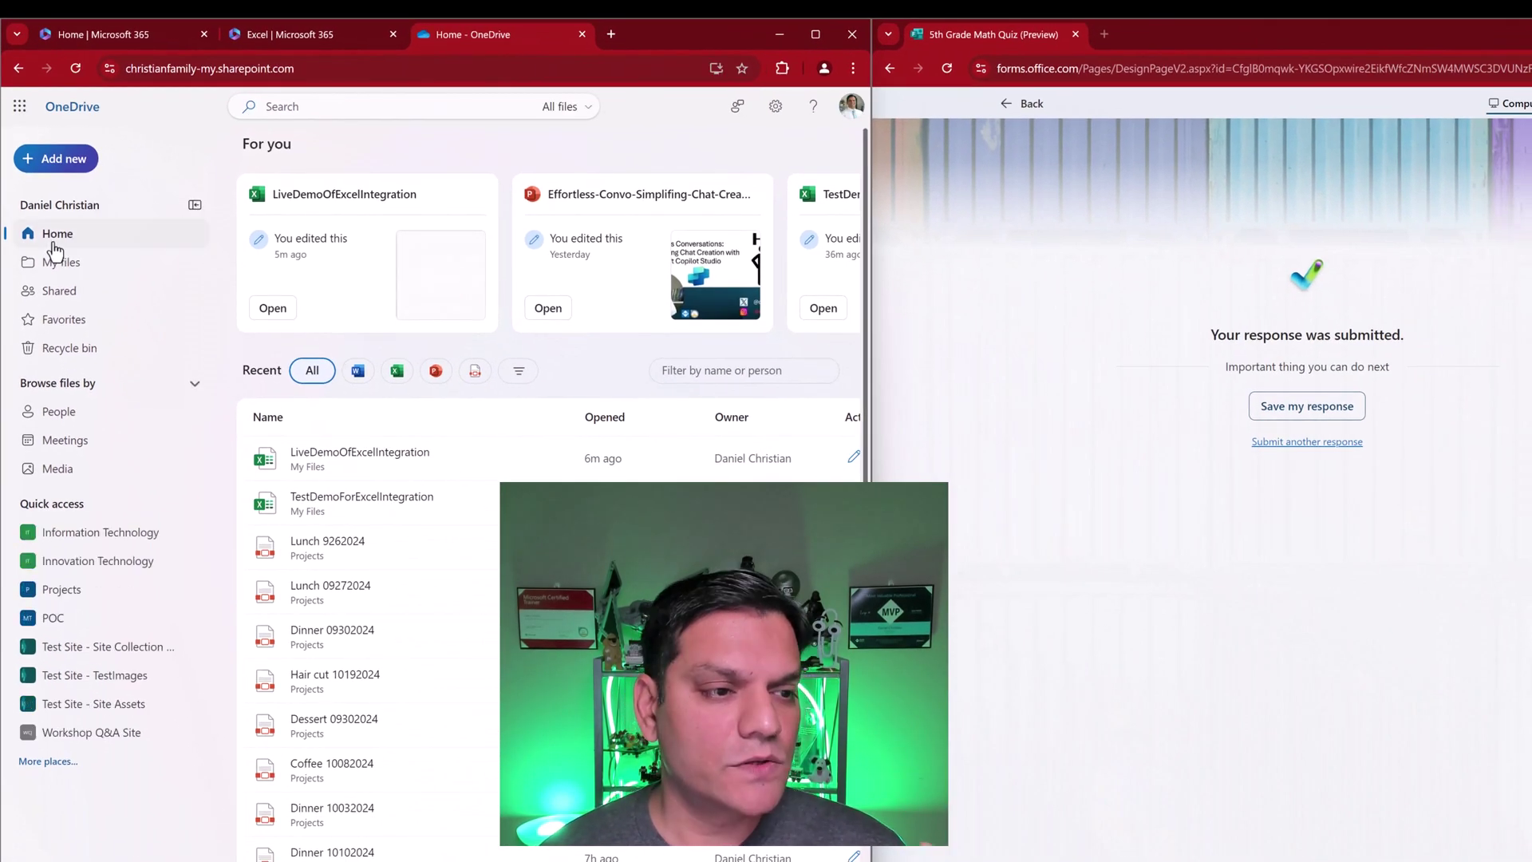
- Open the LiveDemoOfExcelIntegration workbook from OneDrive's My files
{"action": "left_click", "coordinate": [302, 477]}
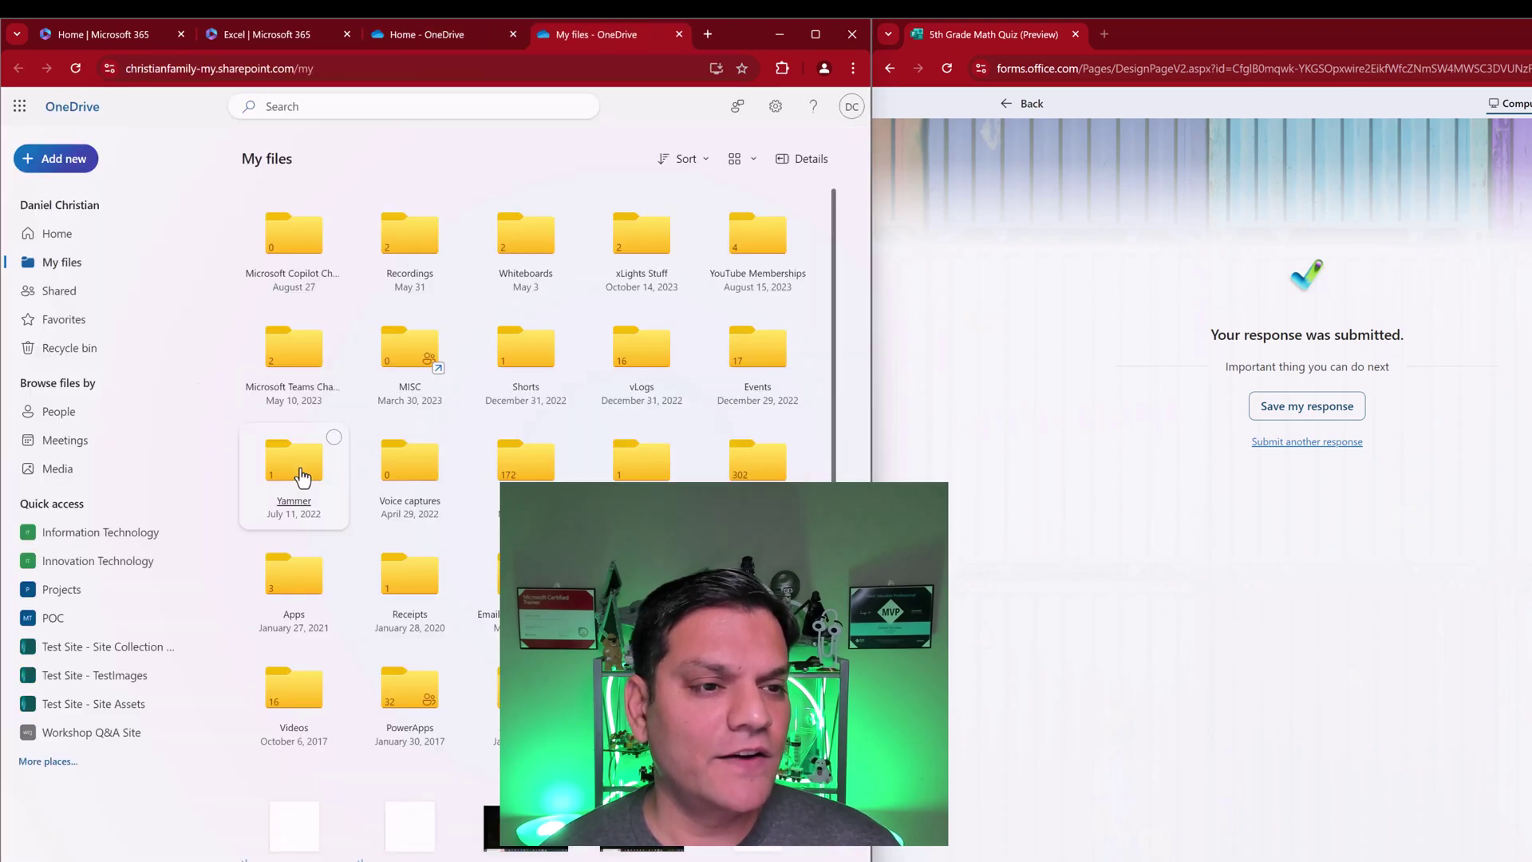
{"action": "scroll", "coordinate": [297, 694], "scroll_direction": "down", "scroll_amount": 5}
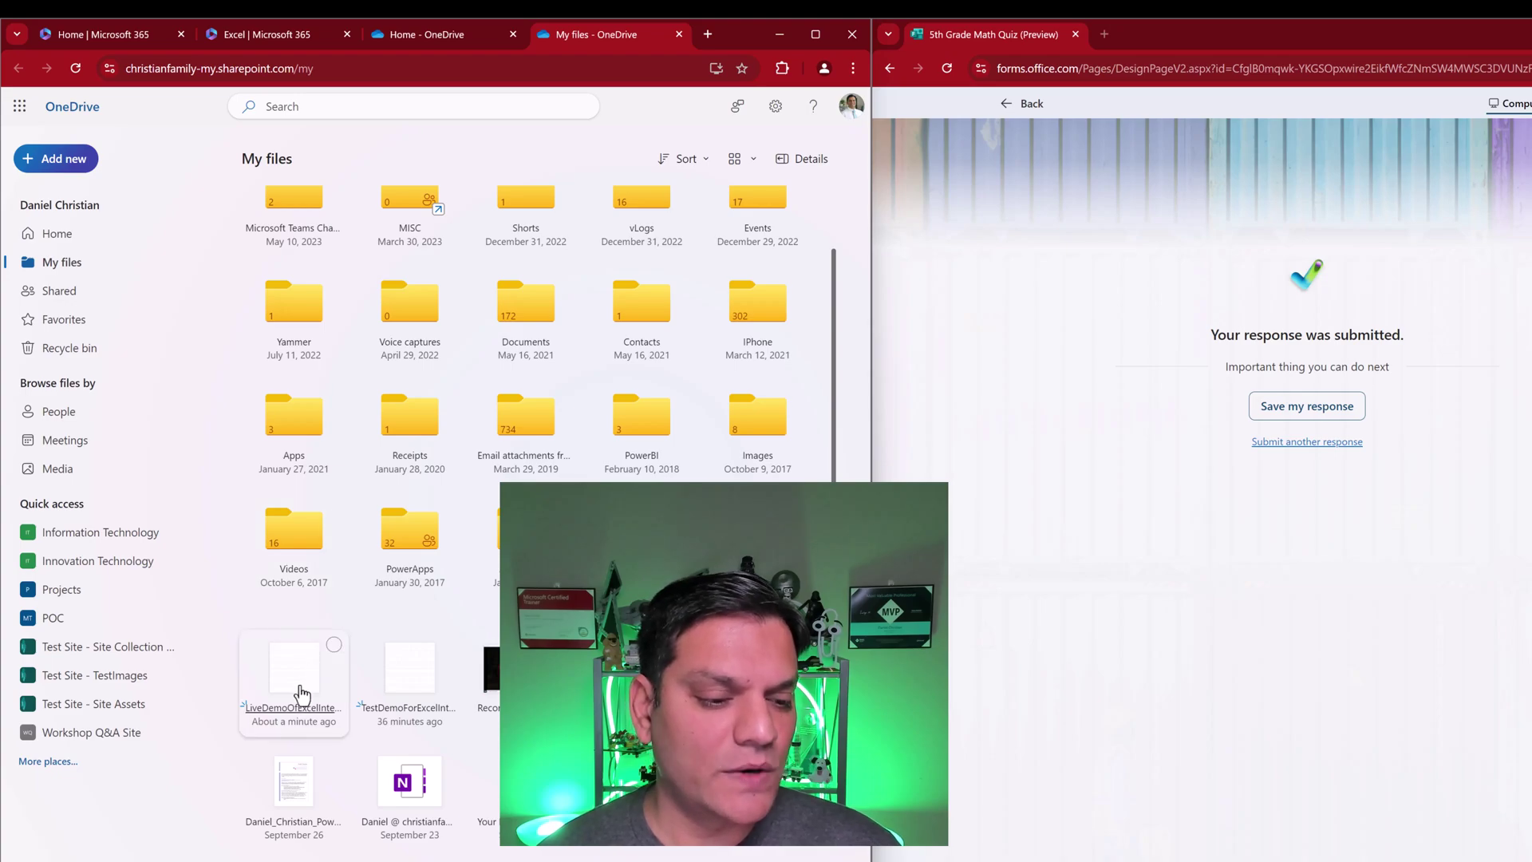
{"action": "left_click", "coordinate": [281, 701]}
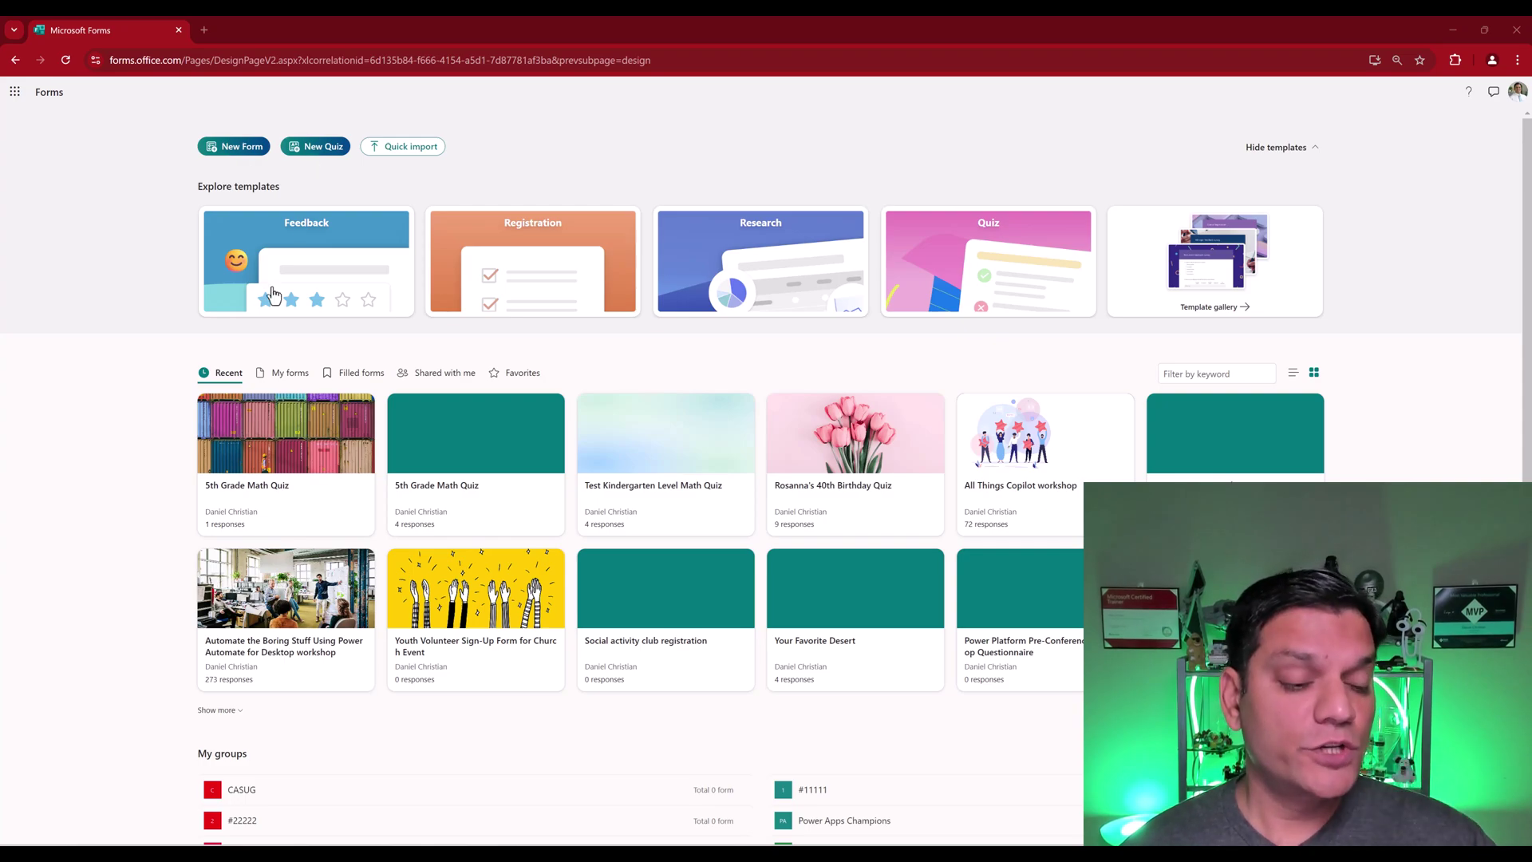
- Expand My groups with Show more and choose the Information Technology group
{"action": "scroll", "coordinate": [225, 415], "scroll_direction": "down", "scroll_amount": 1}
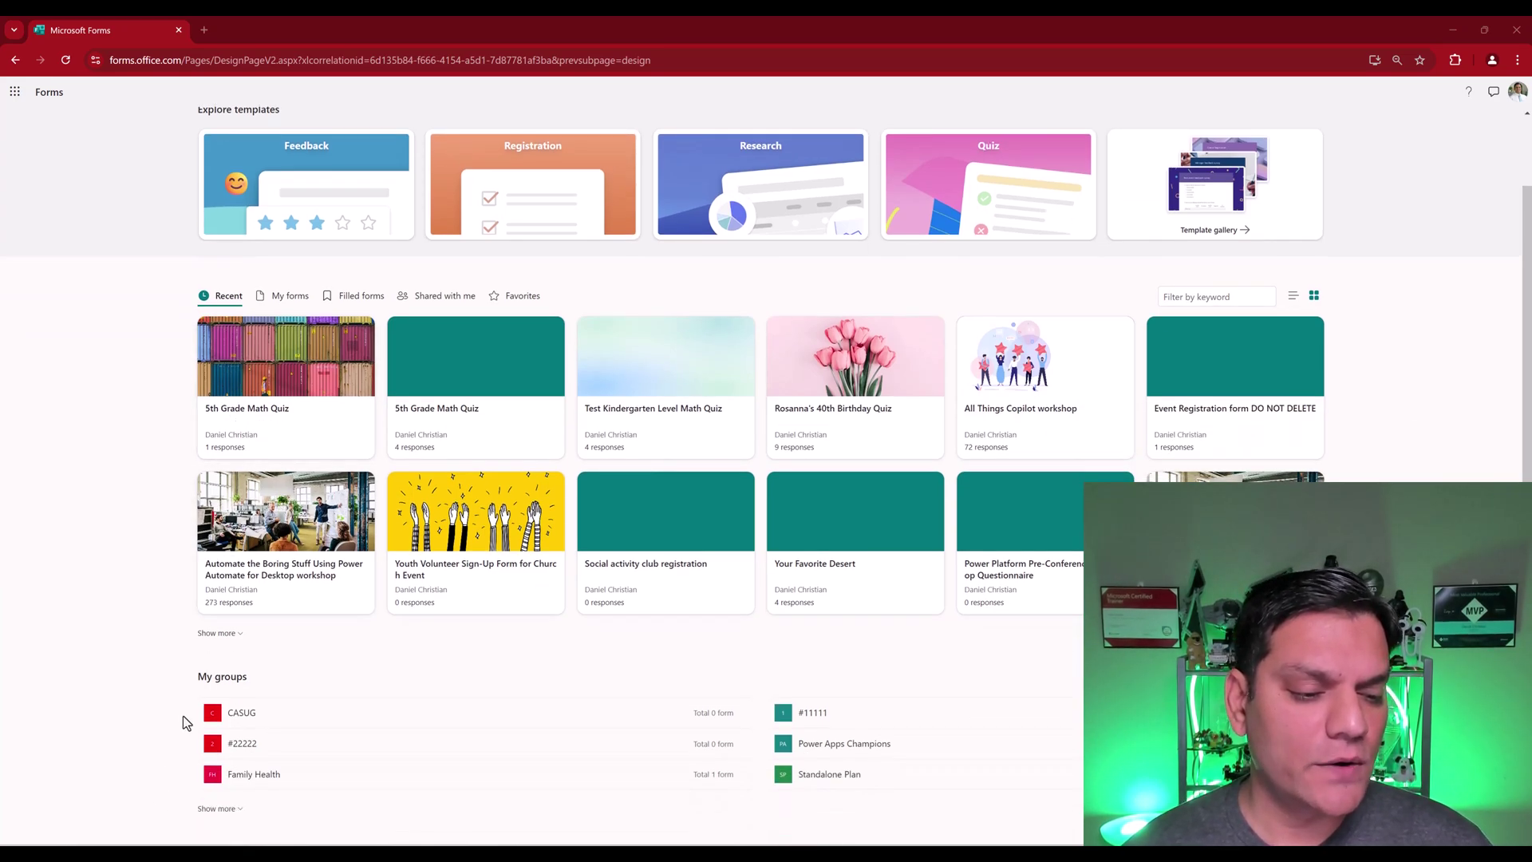
{"action": "left_click", "coordinate": [216, 809]}
{"action": "scroll", "coordinate": [169, 742], "scroll_direction": "down", "scroll_amount": 8}
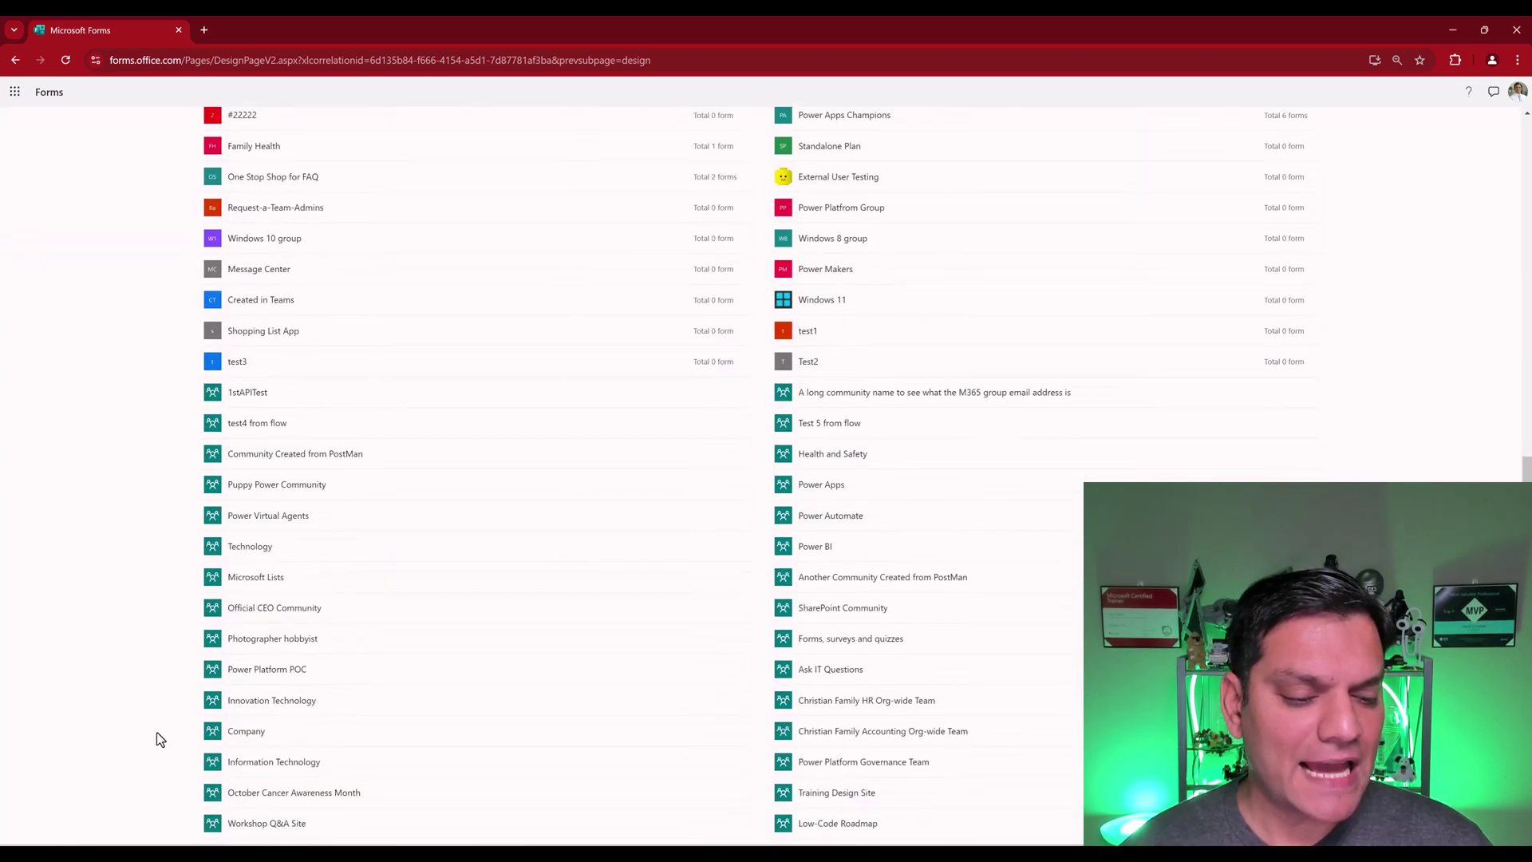
{"action": "scroll", "coordinate": [160, 738], "scroll_direction": "down", "scroll_amount": 1}
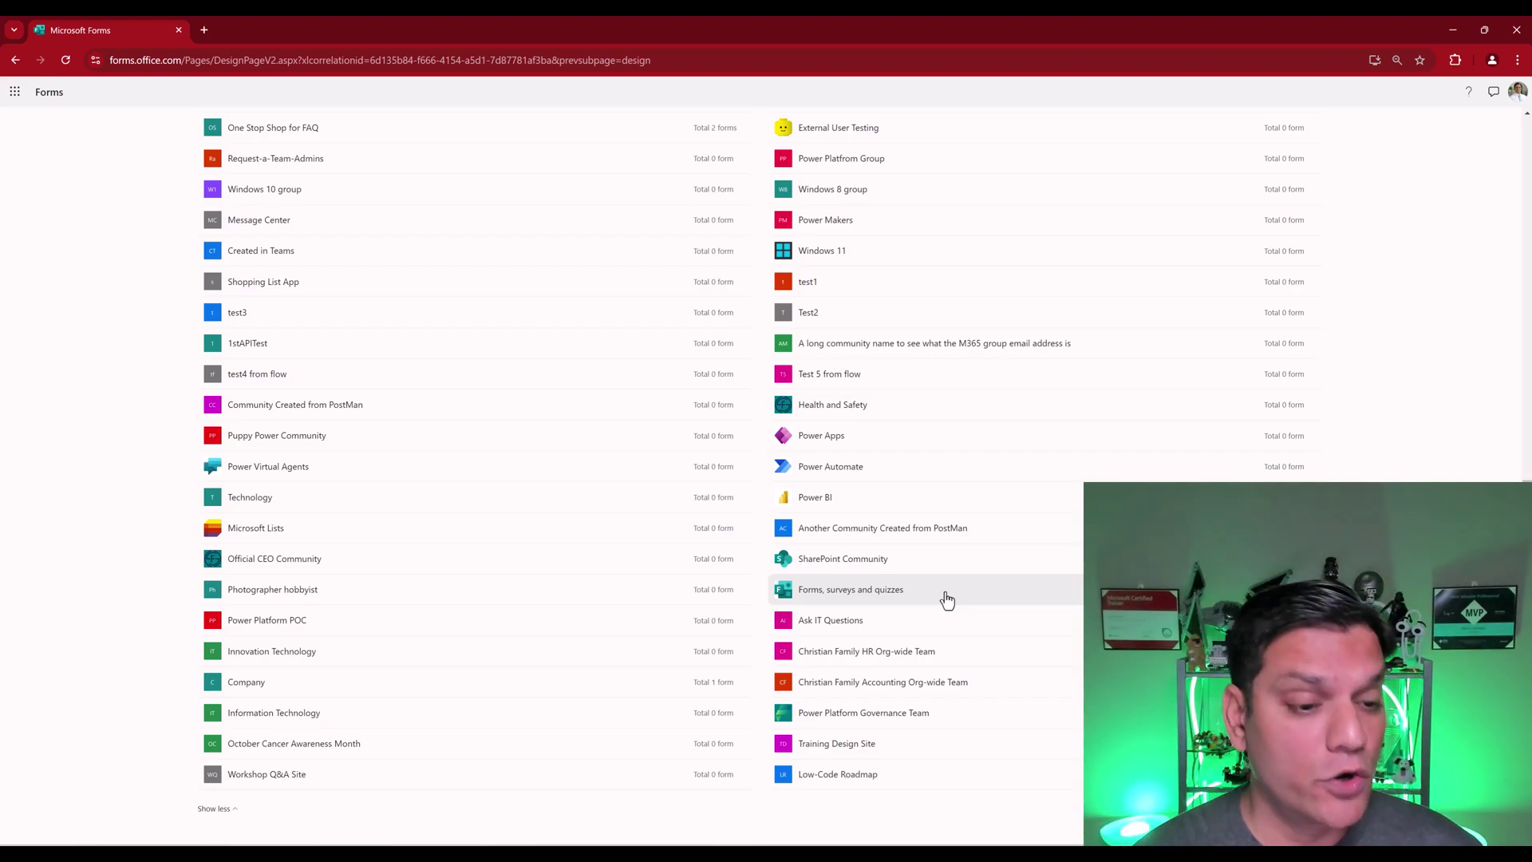
{"action": "left_click", "coordinate": [250, 714]}
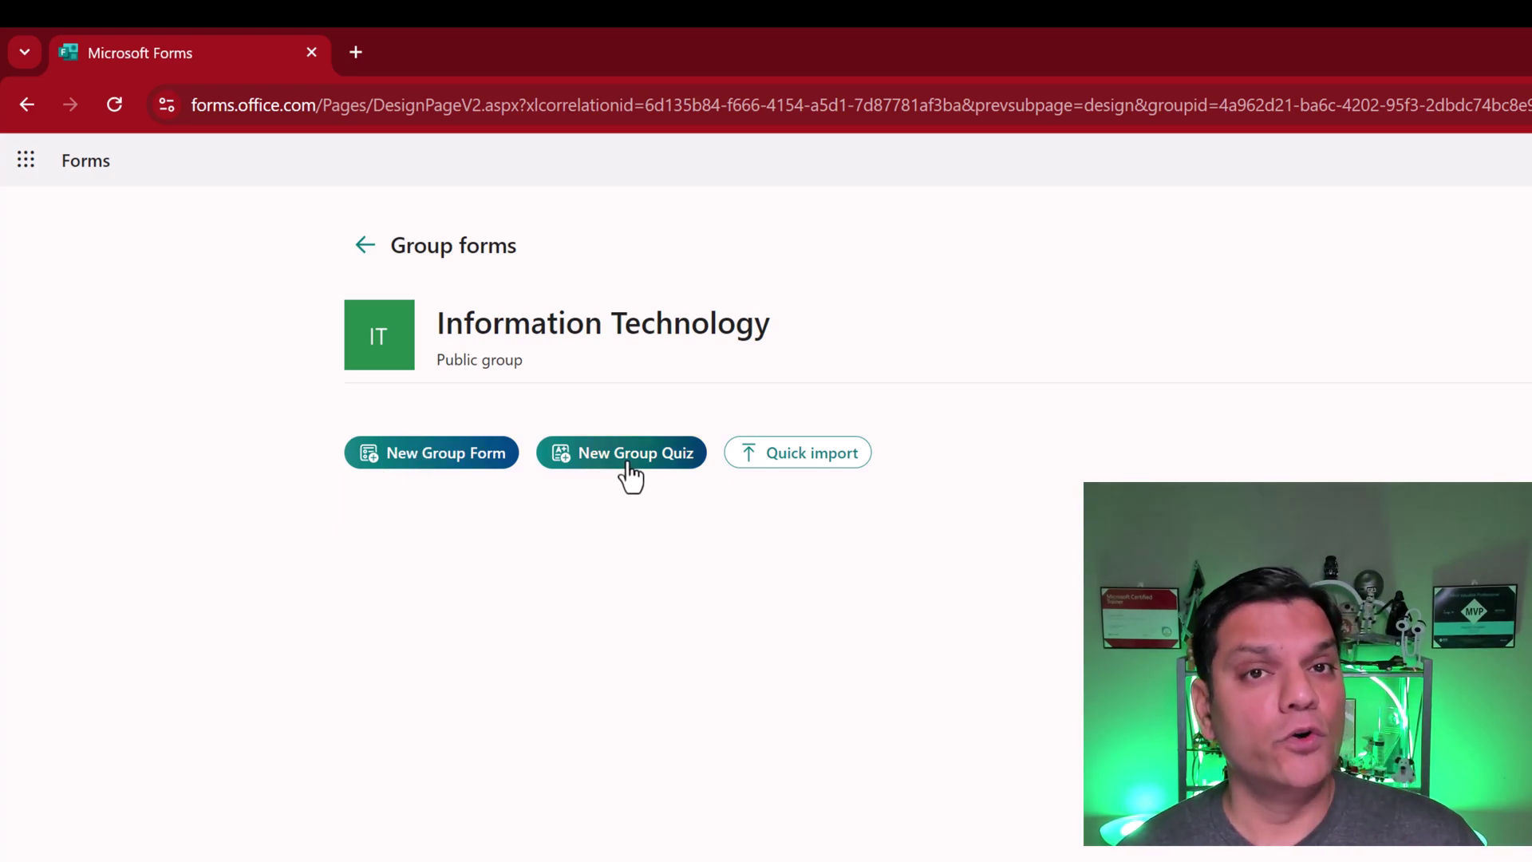
- Create a New Group Form on the Information Technology group page
{"action": "left_click", "coordinate": [454, 476]}
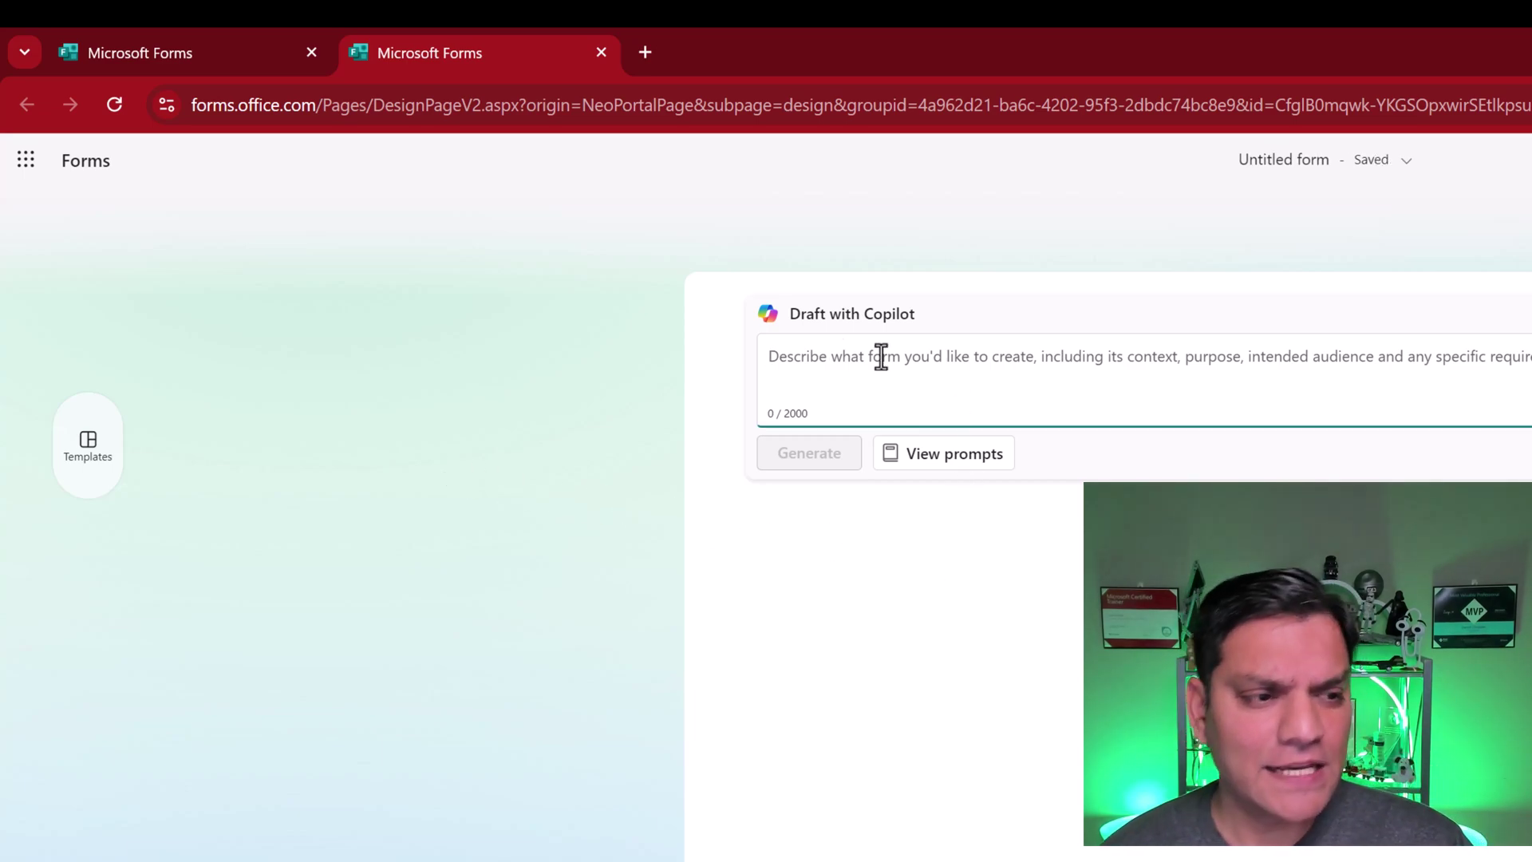
- Apply the featured 'Entertainment event feedback survey' template to the new group form
{"action": "left_click", "coordinate": [88, 455]}
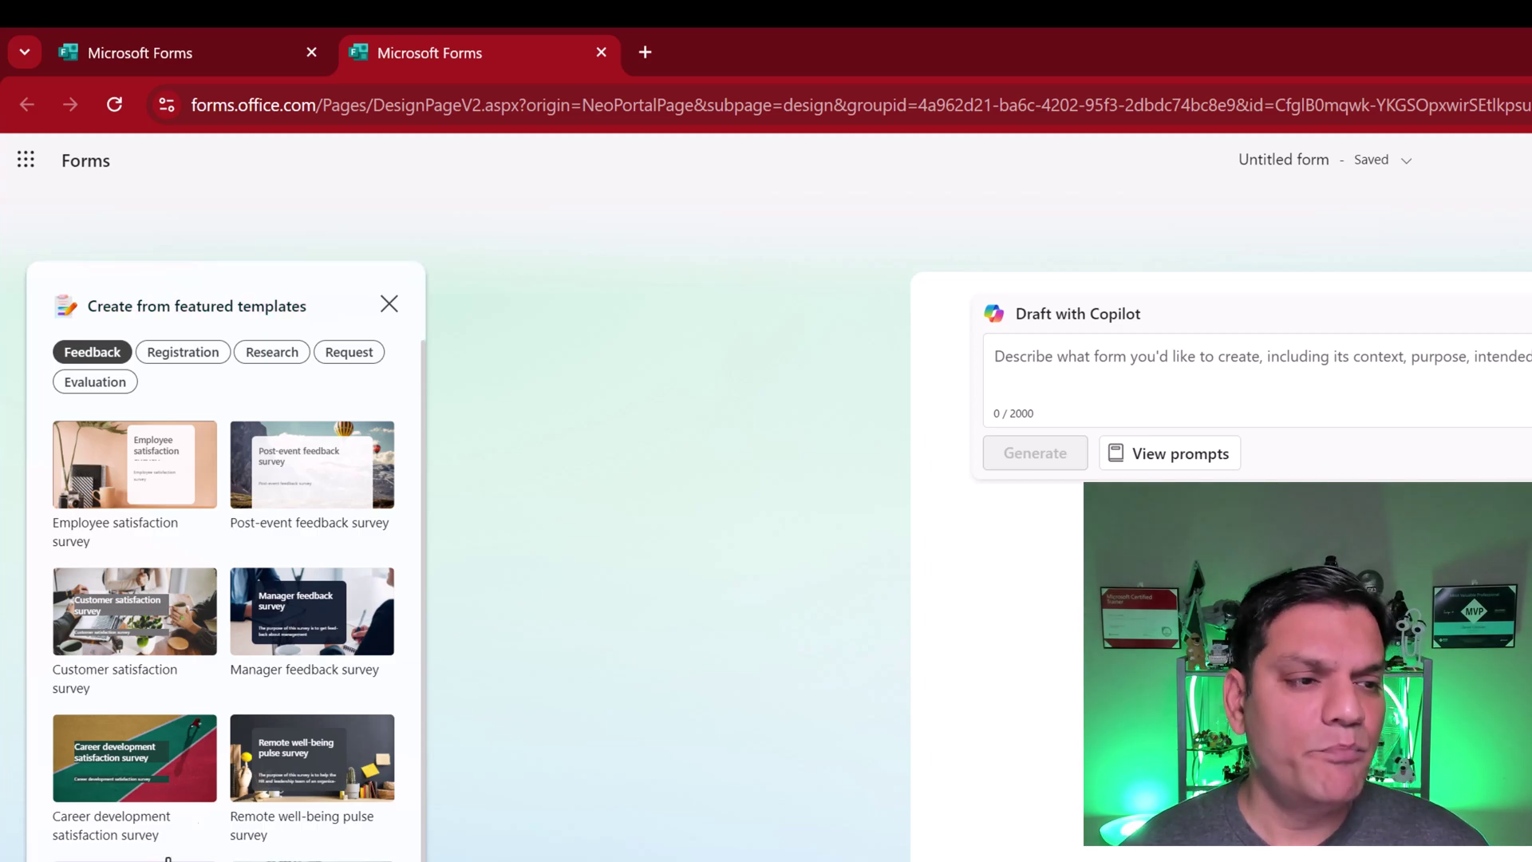
{"action": "scroll", "coordinate": [224, 638], "scroll_direction": "down", "scroll_amount": 4}
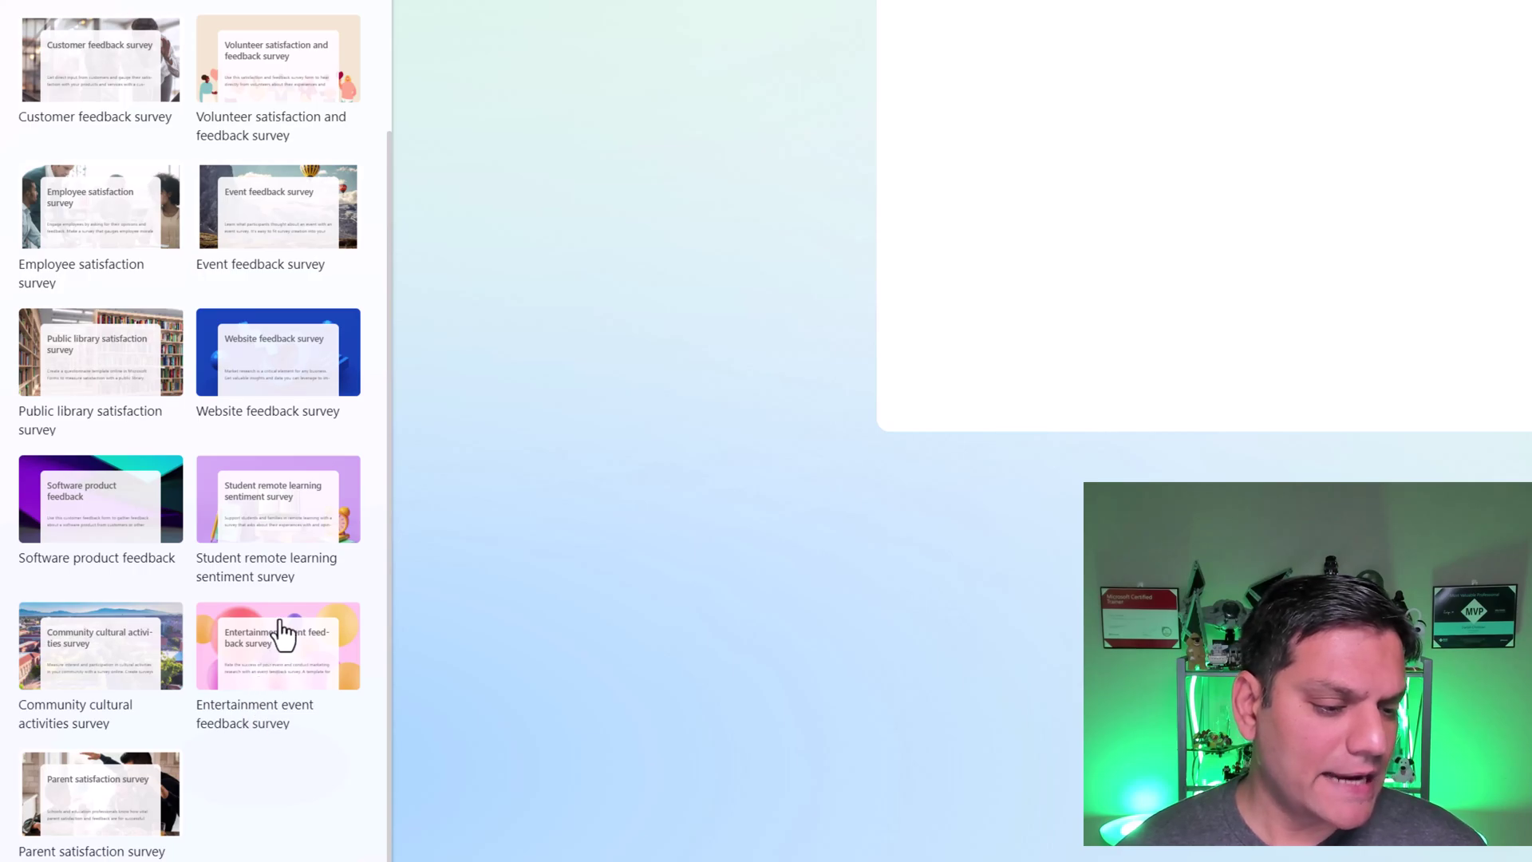
{"action": "left_click", "coordinate": [271, 656]}
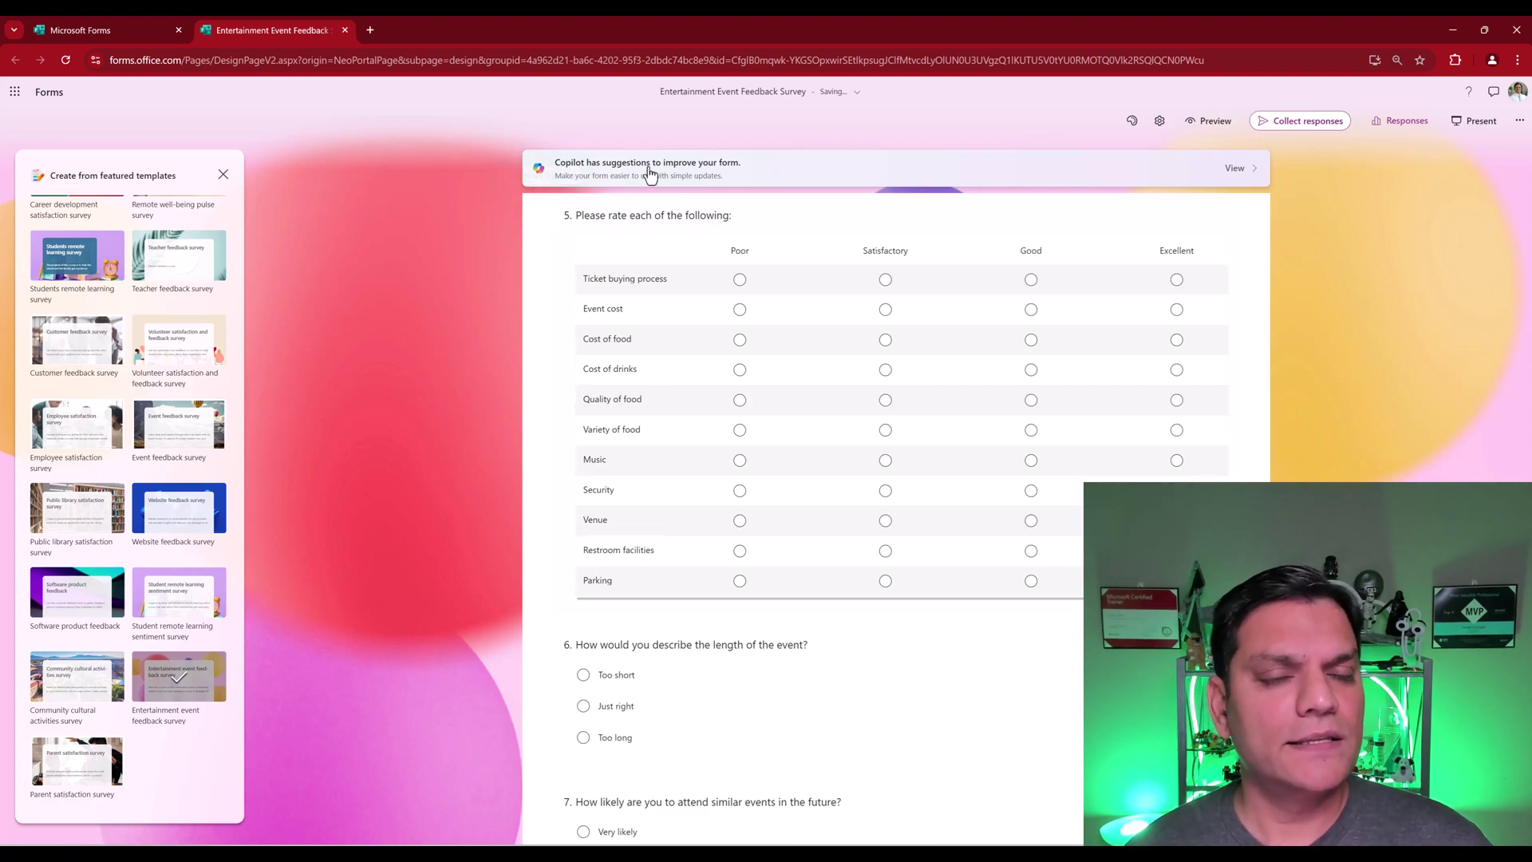
- Keep Copilot's suggested dark design for the survey and skip sharing it through Teams
{"action": "left_click", "coordinate": [1234, 168]}
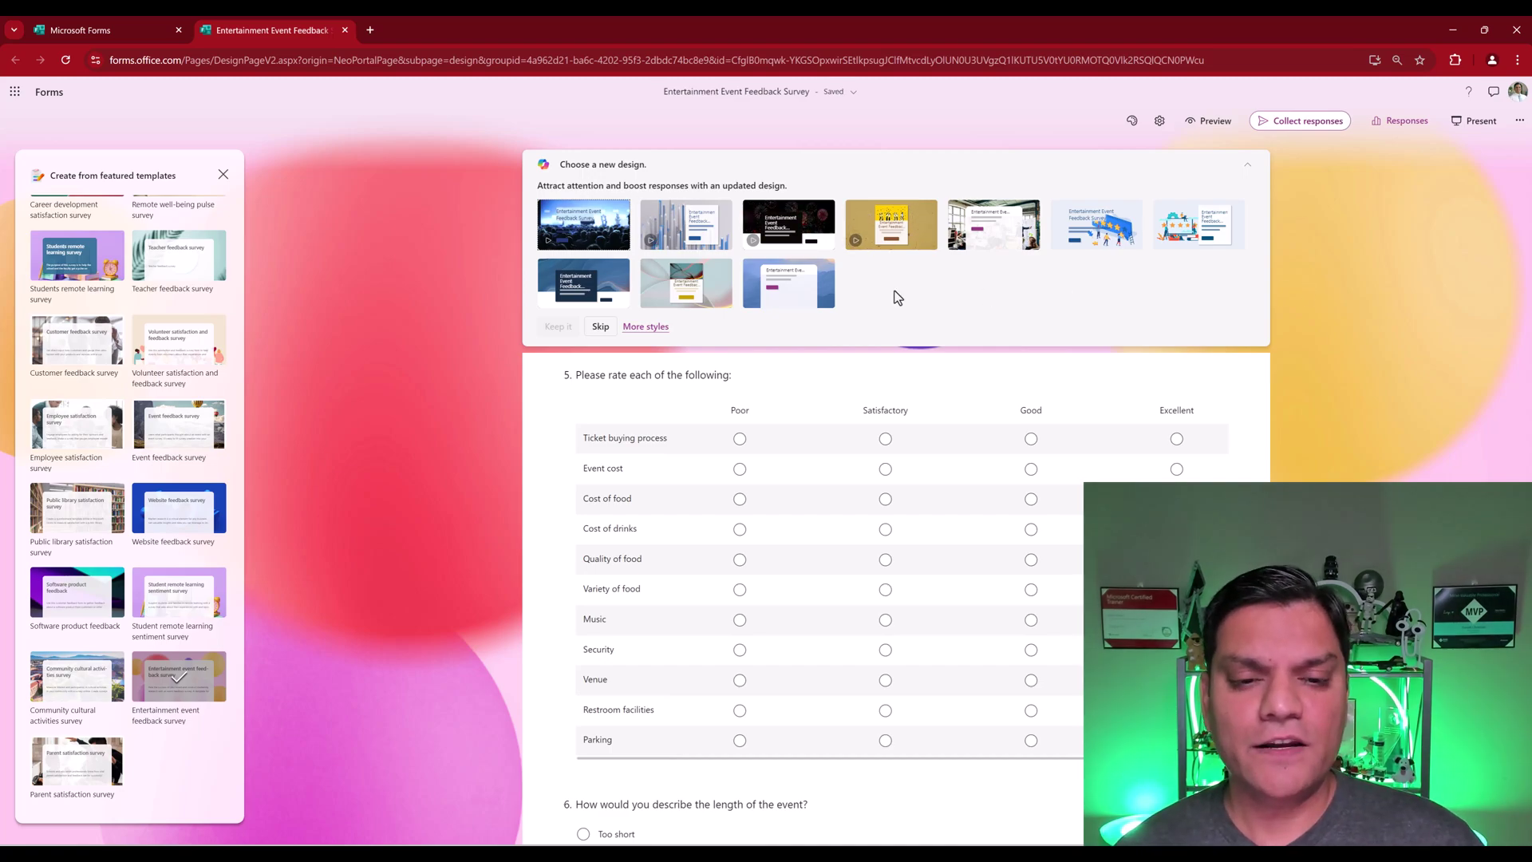
{"action": "left_click", "coordinate": [794, 236]}
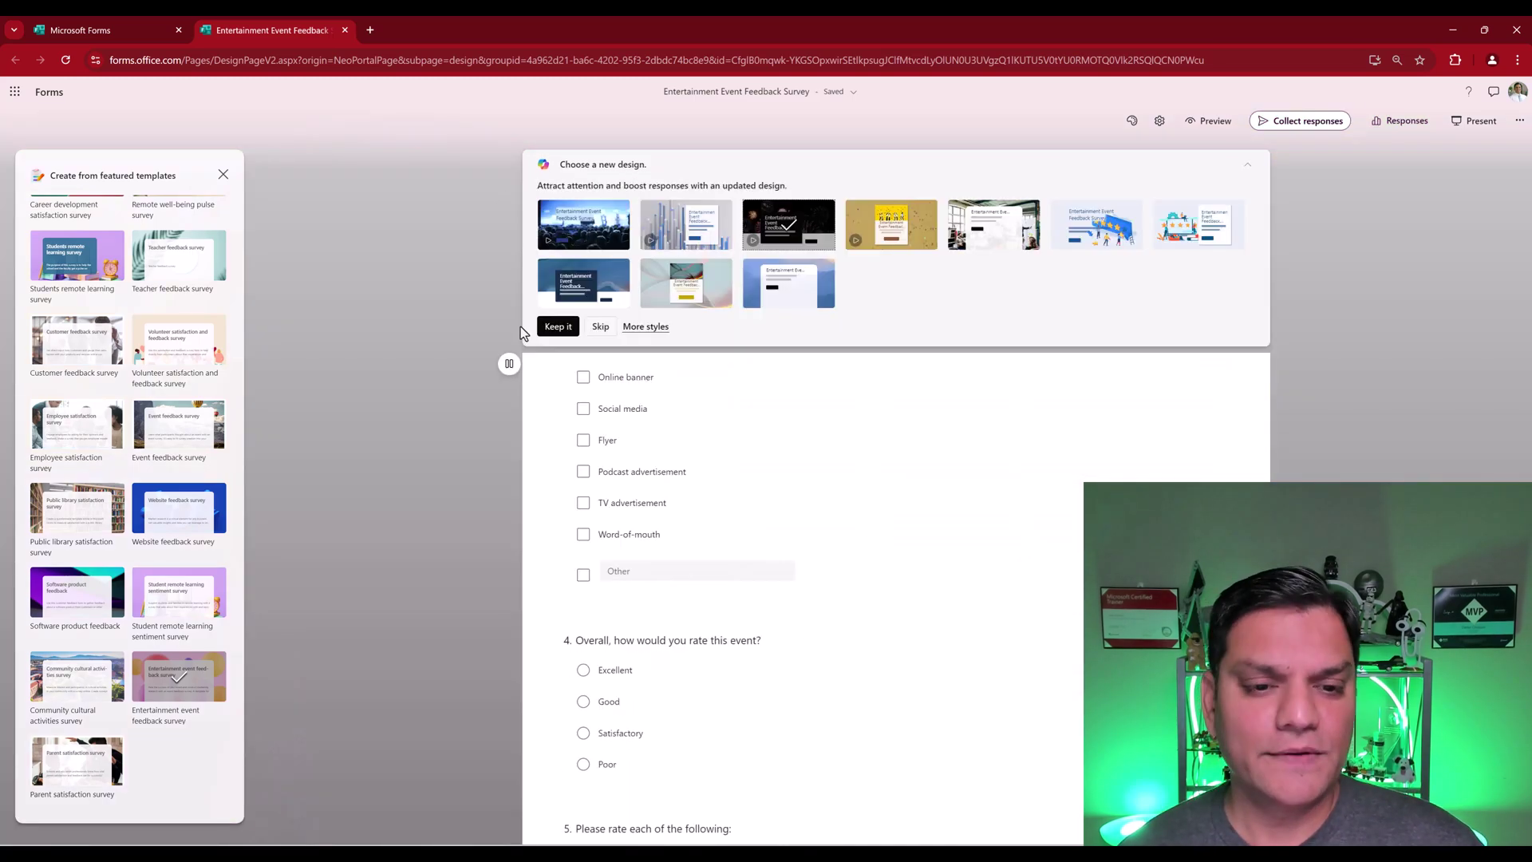
{"action": "left_click", "coordinate": [557, 329]}
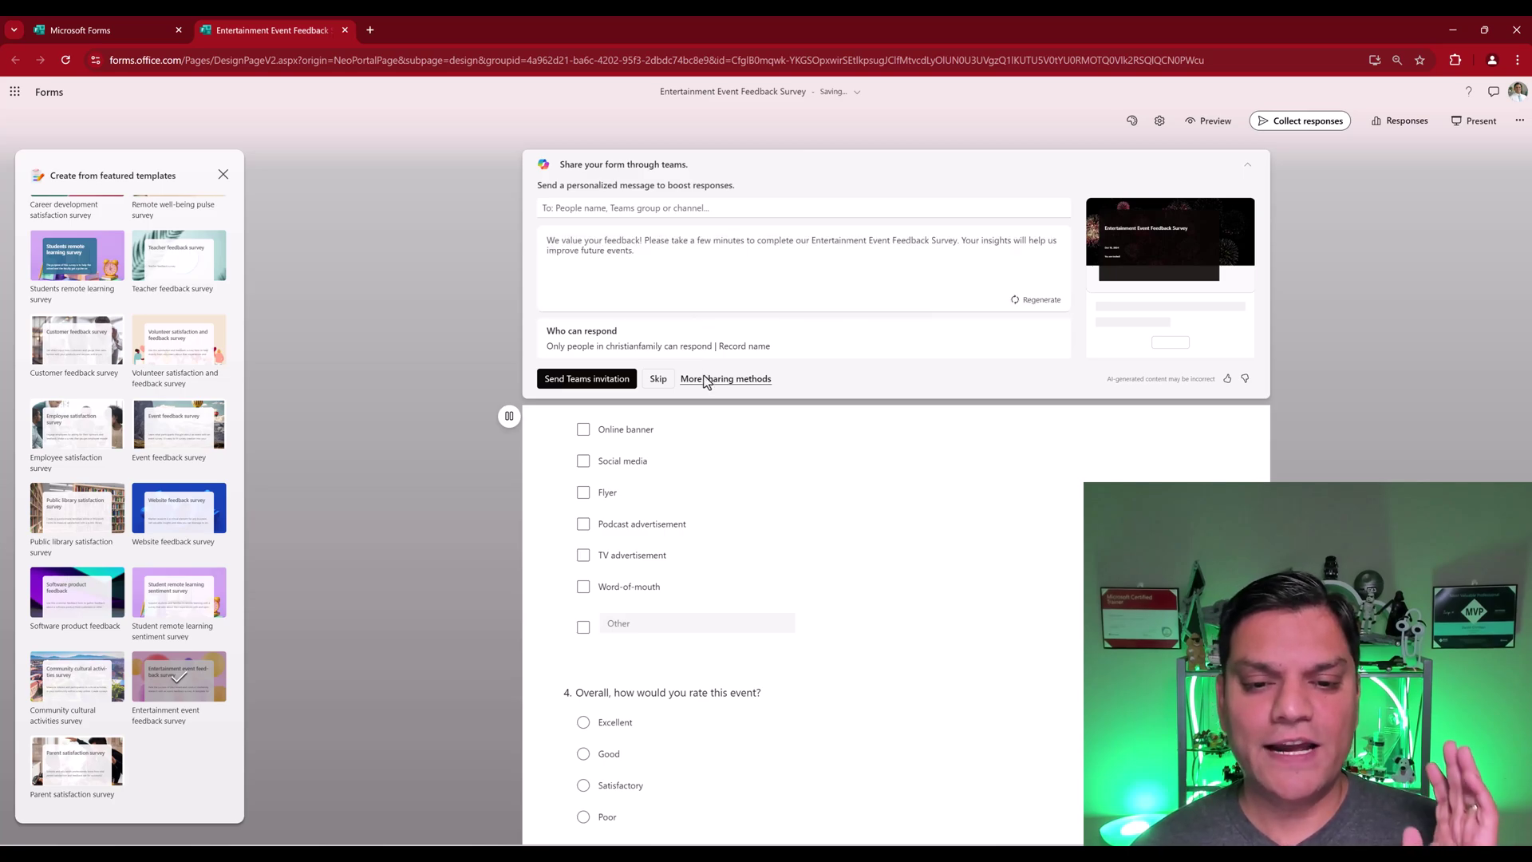
{"action": "left_click", "coordinate": [657, 380]}
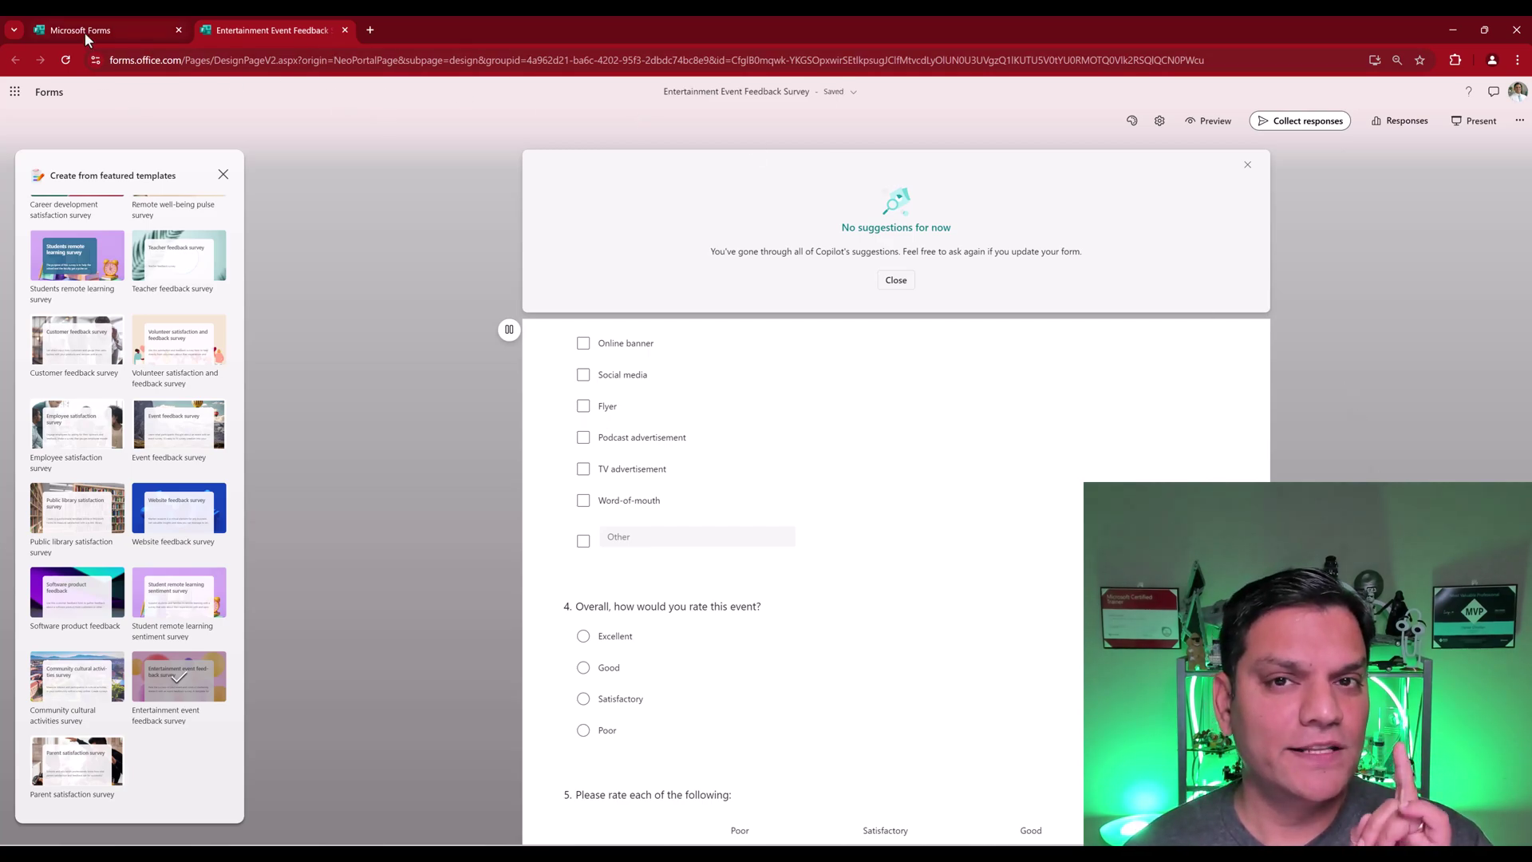
- Follow the Information Technology group link in the form's title details back to its forms page
{"action": "mouse_move", "coordinate": [86, 35]}
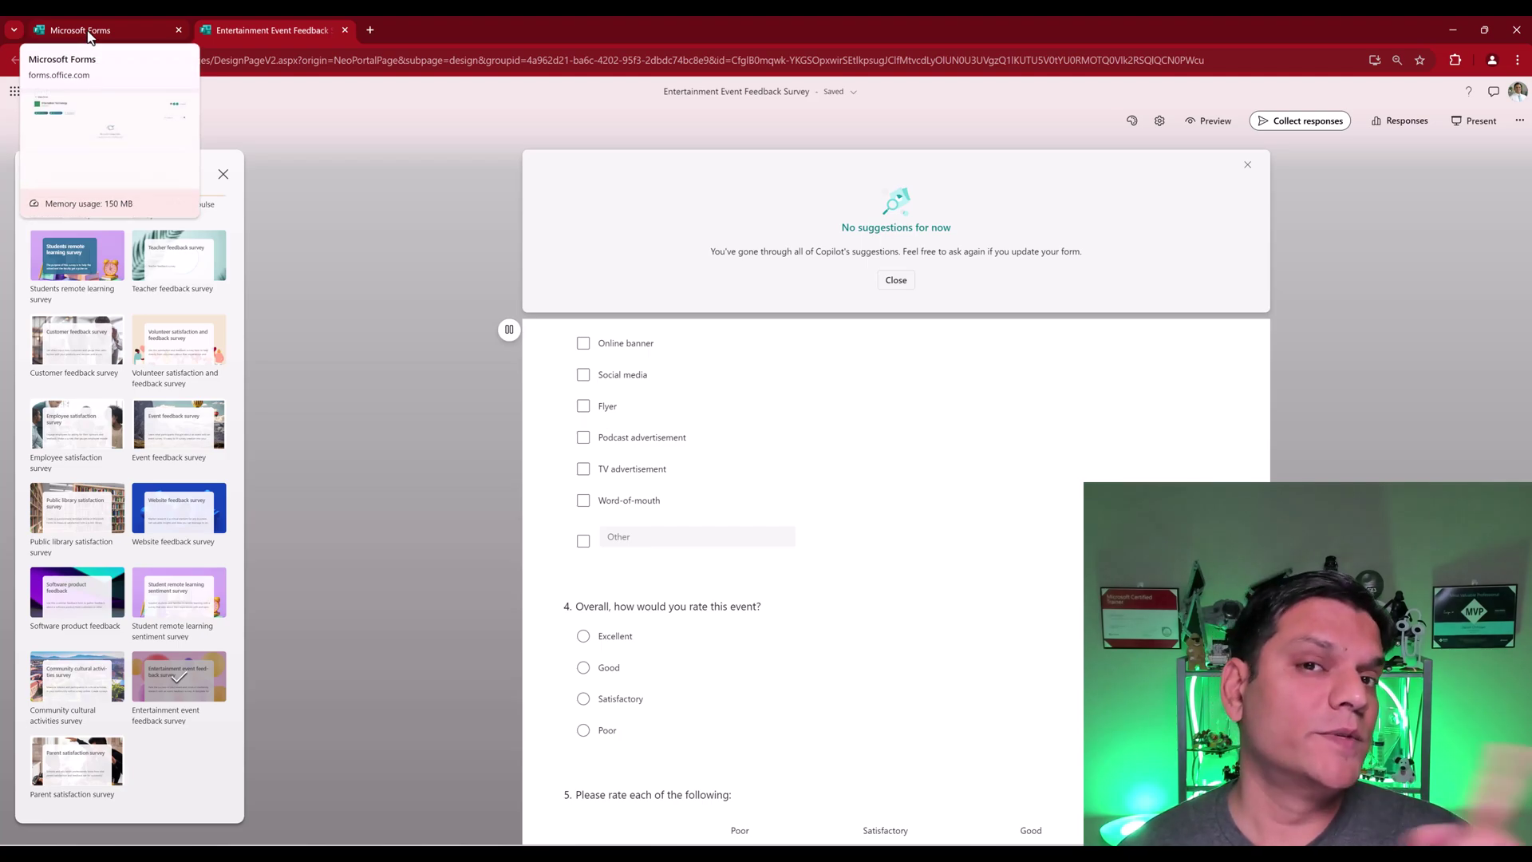
{"action": "left_click", "coordinate": [88, 33]}
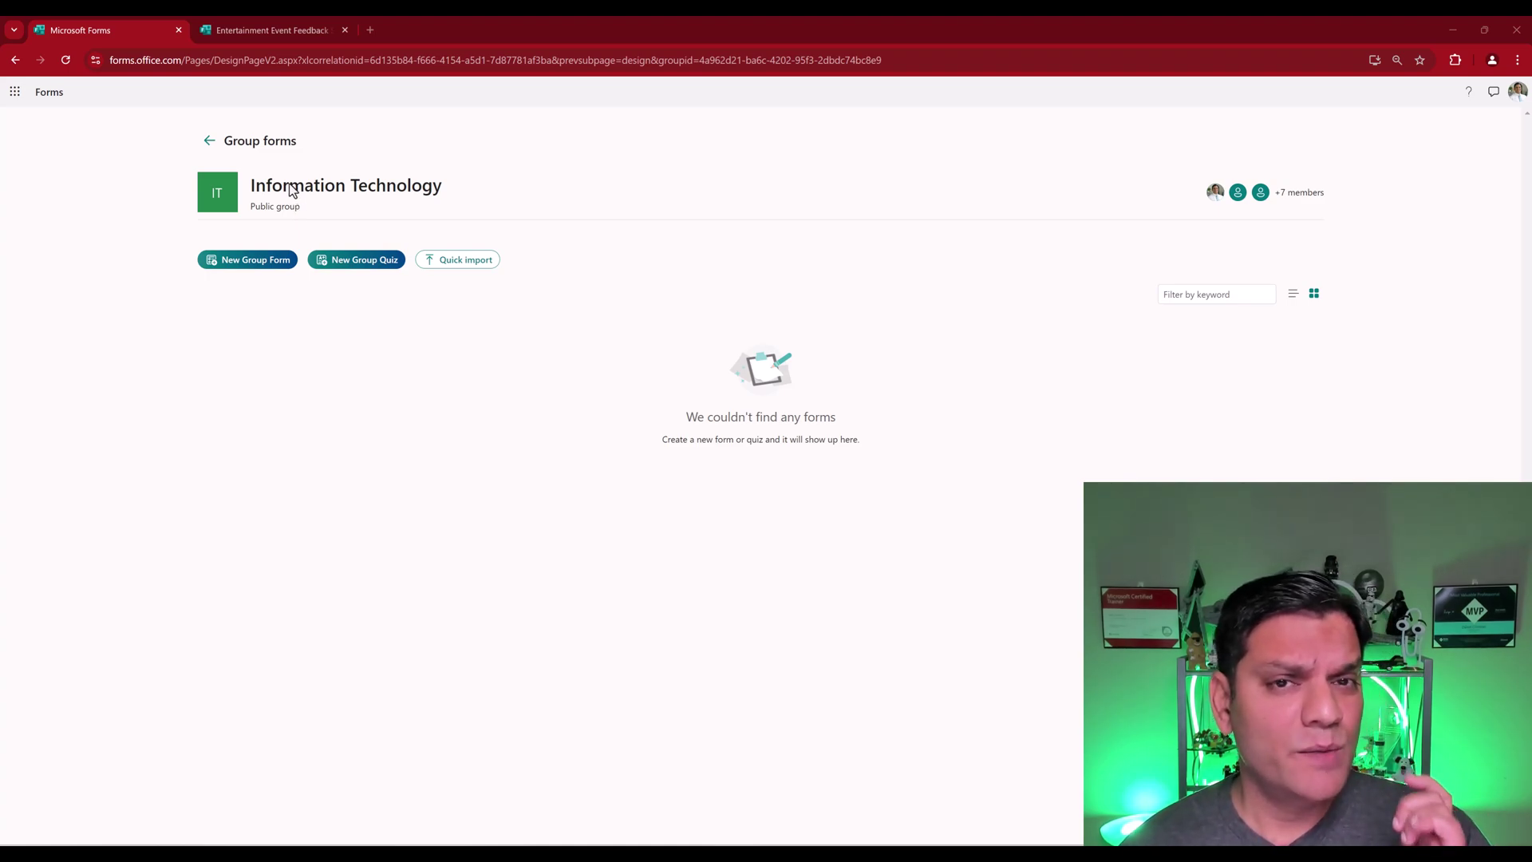
{"action": "left_click", "coordinate": [241, 29]}
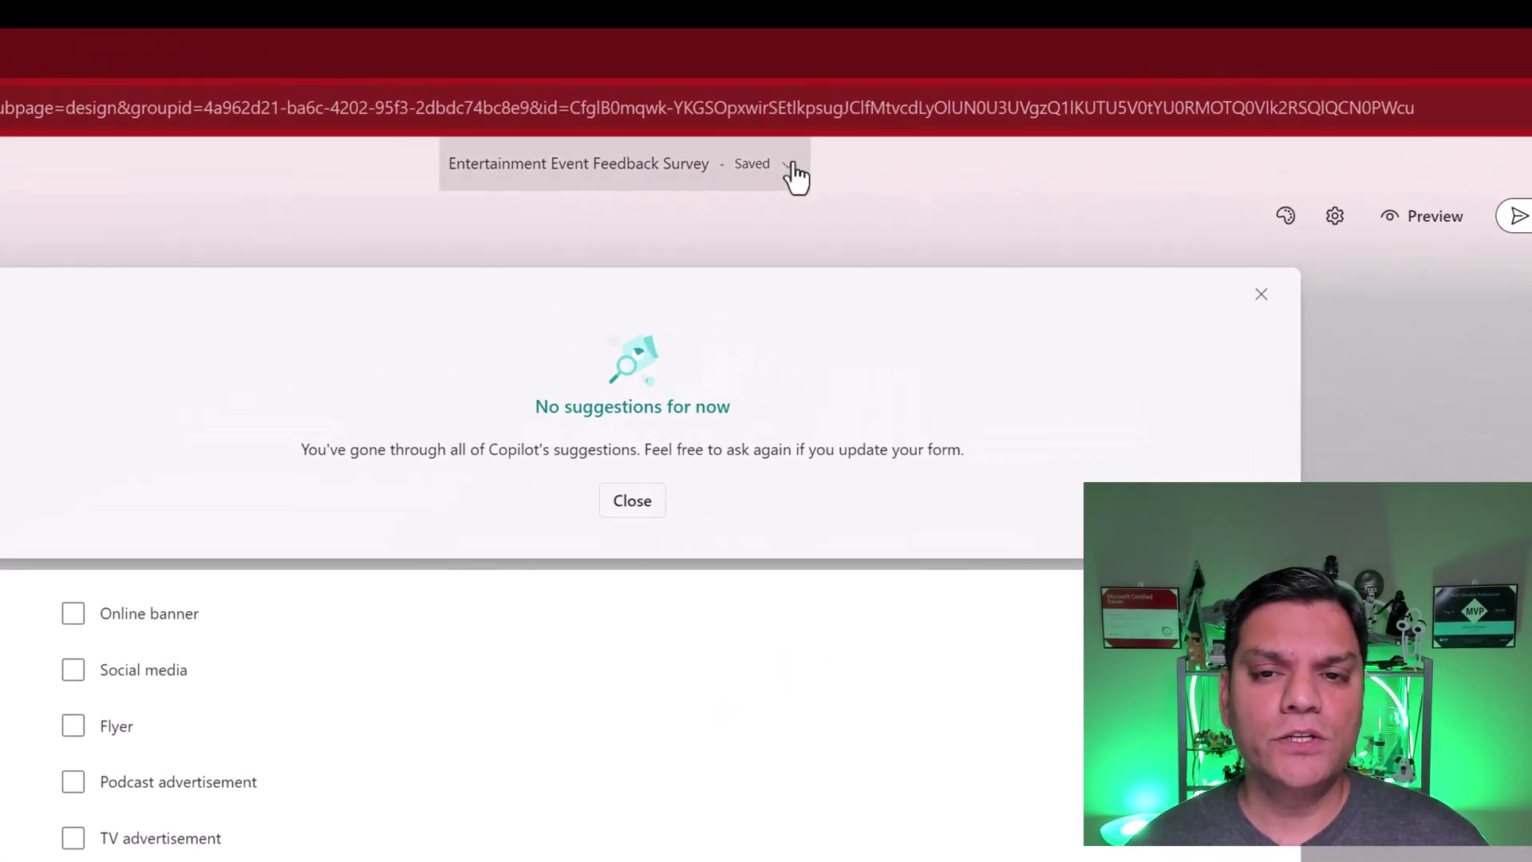
{"action": "left_click", "coordinate": [791, 171]}
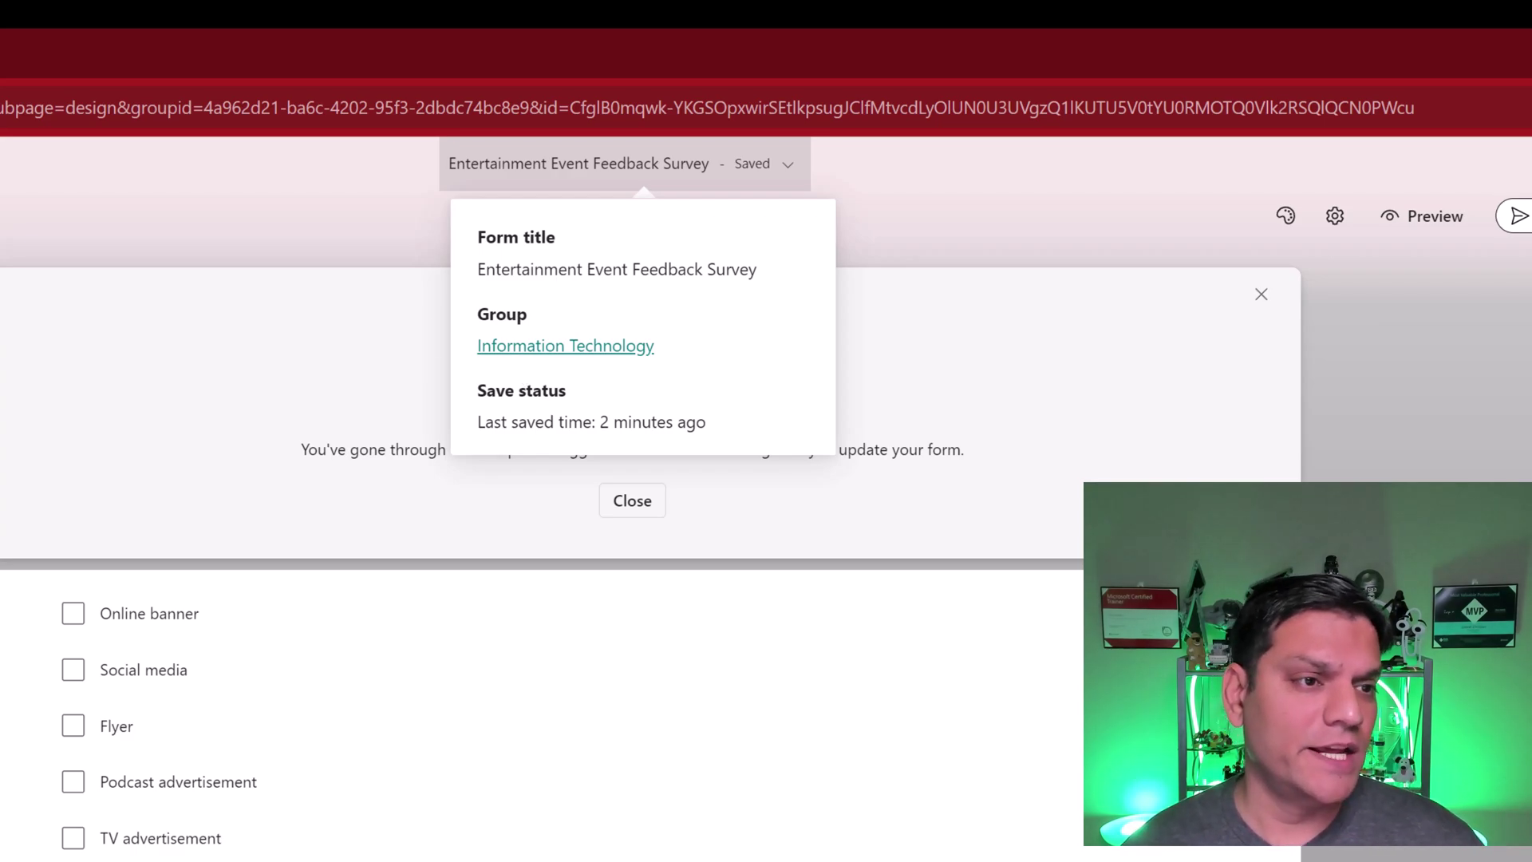
{"action": "left_click", "coordinate": [542, 345]}
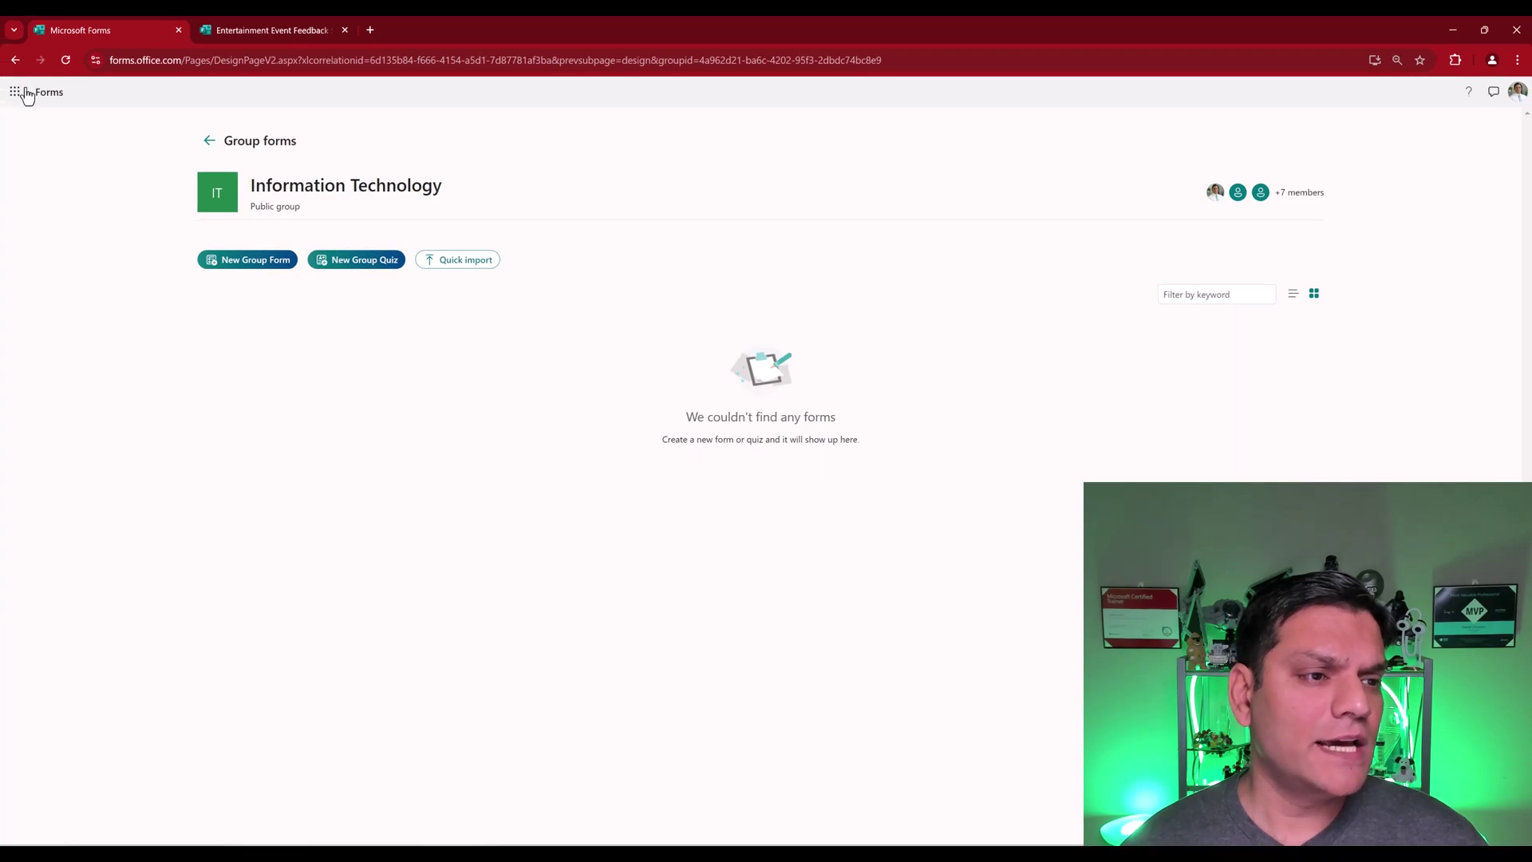
- Launch SharePoint, search 'Info' for the Information Technology site, and open its Documents library
{"action": "left_click", "coordinate": [16, 91]}
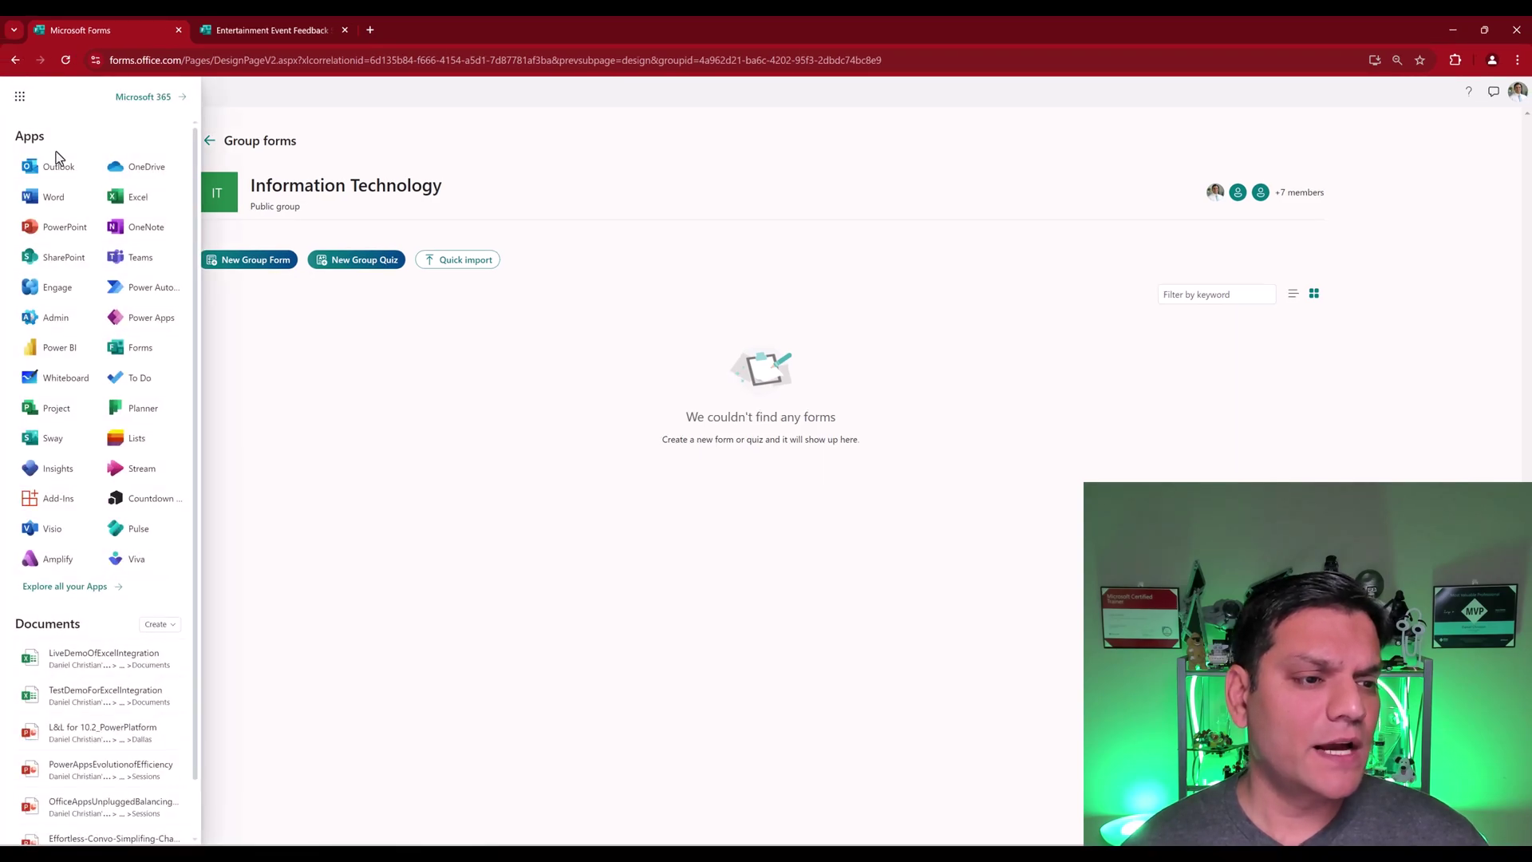
{"action": "left_click", "coordinate": [71, 267]}
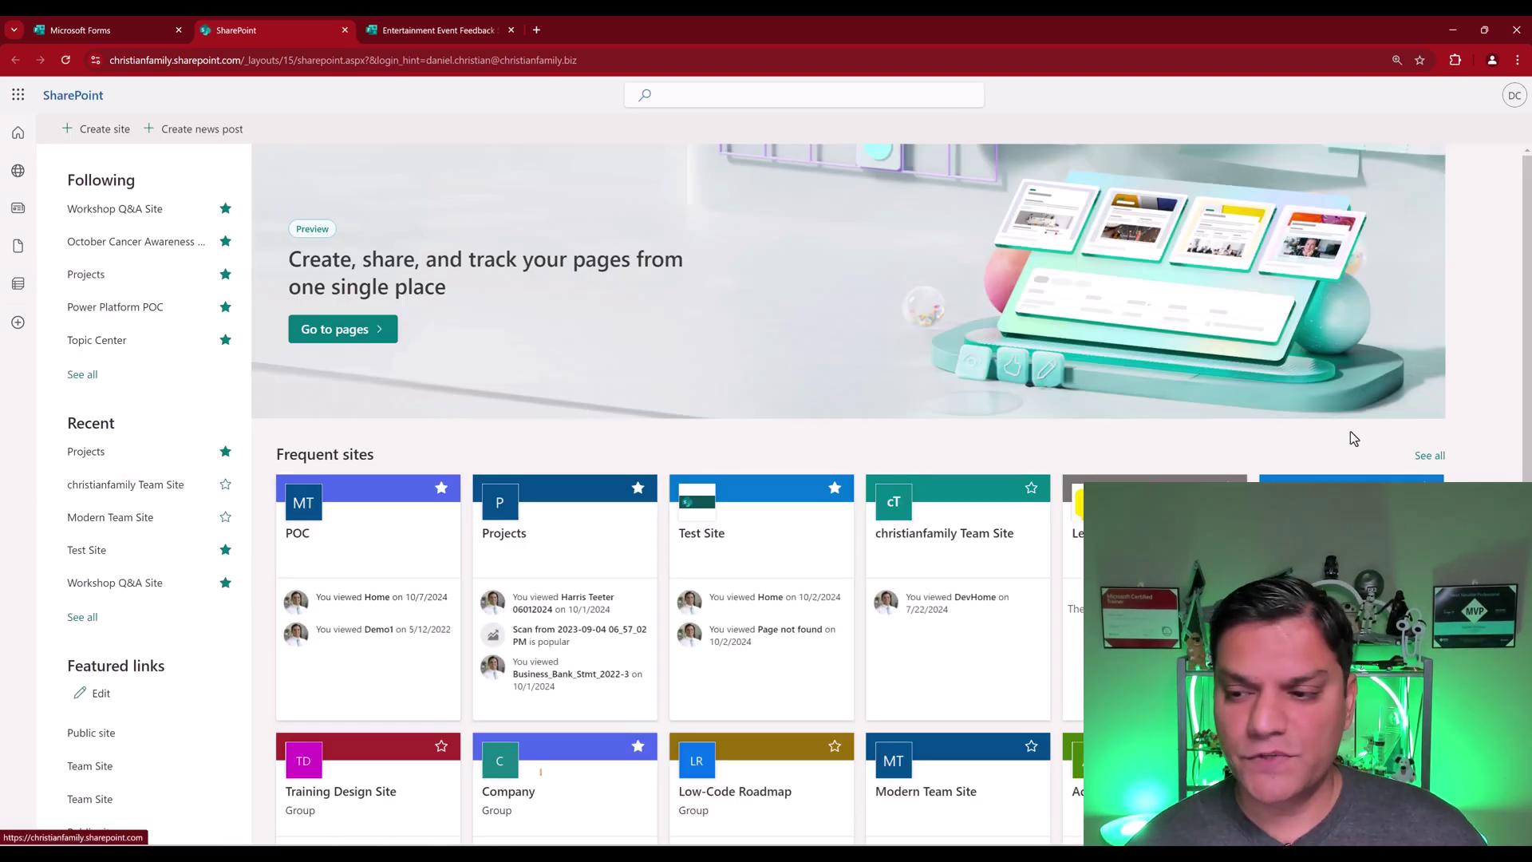
{"action": "left_click", "coordinate": [1429, 456]}
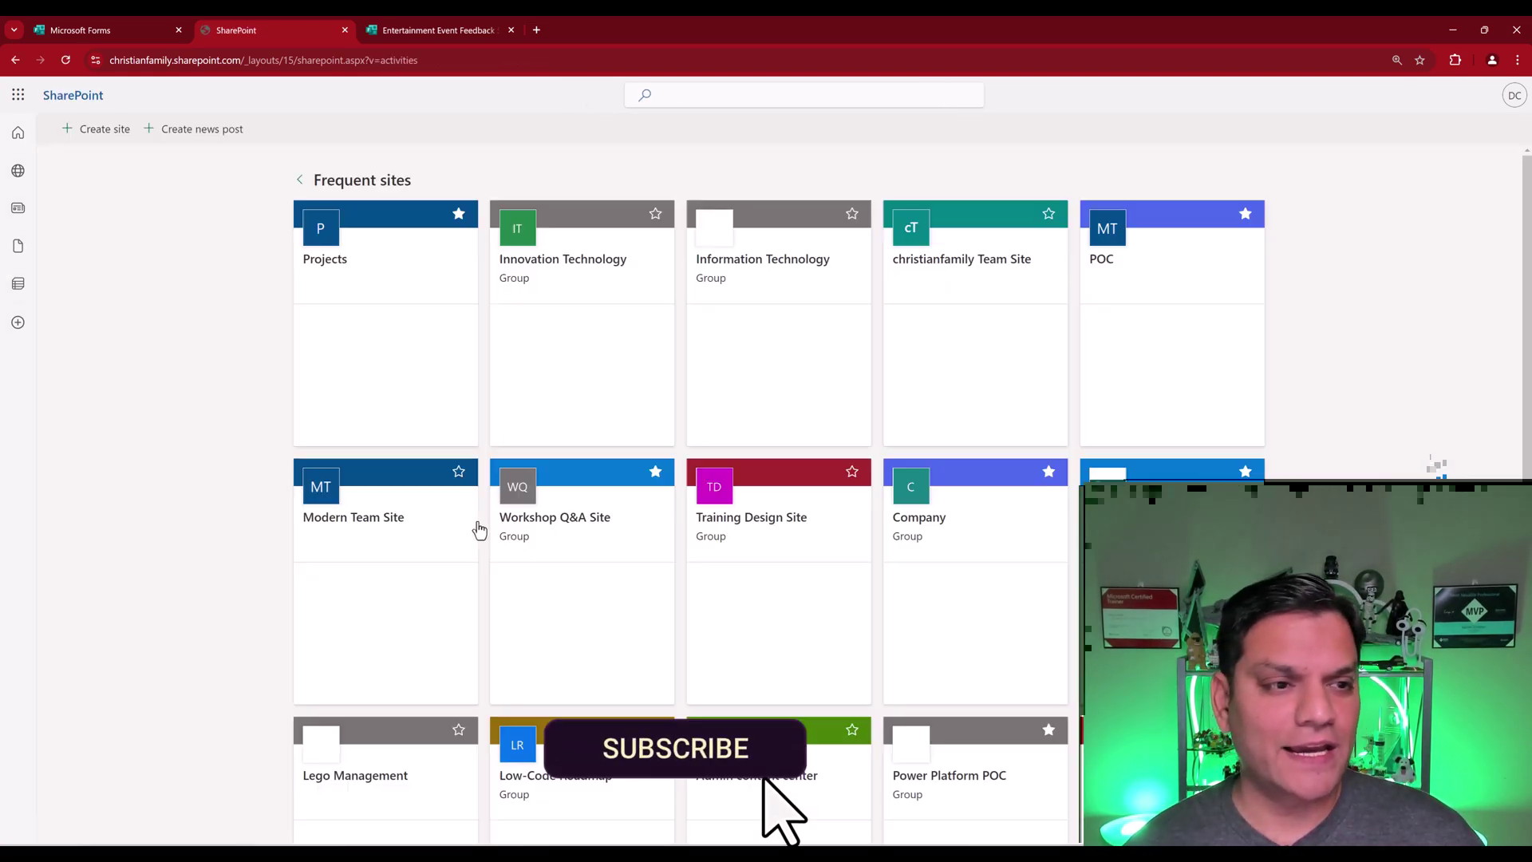
{"action": "left_click", "coordinate": [725, 88]}
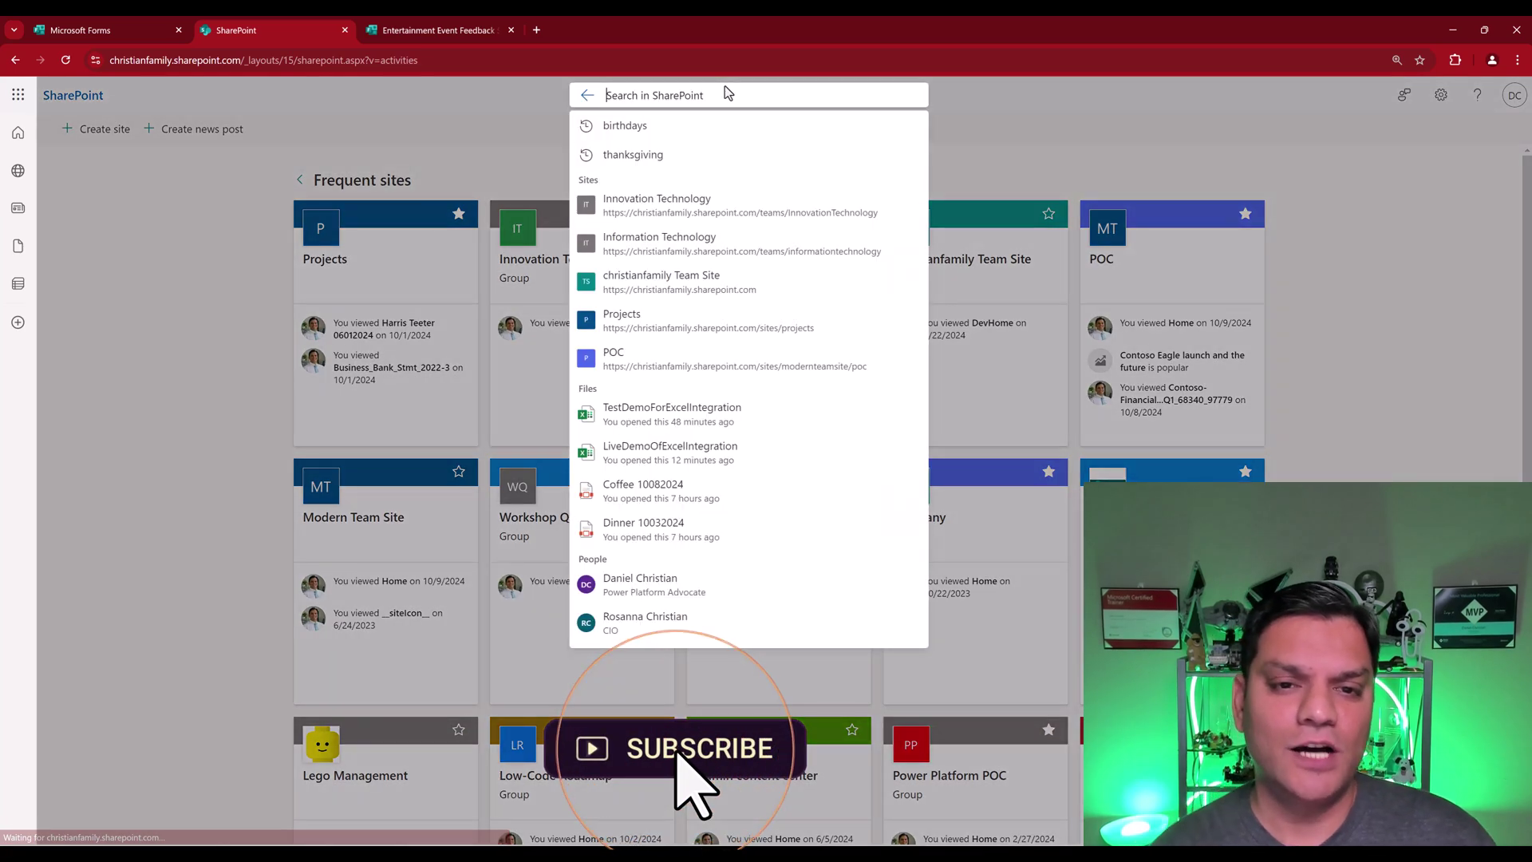
{"action": "type", "text": "Info"}
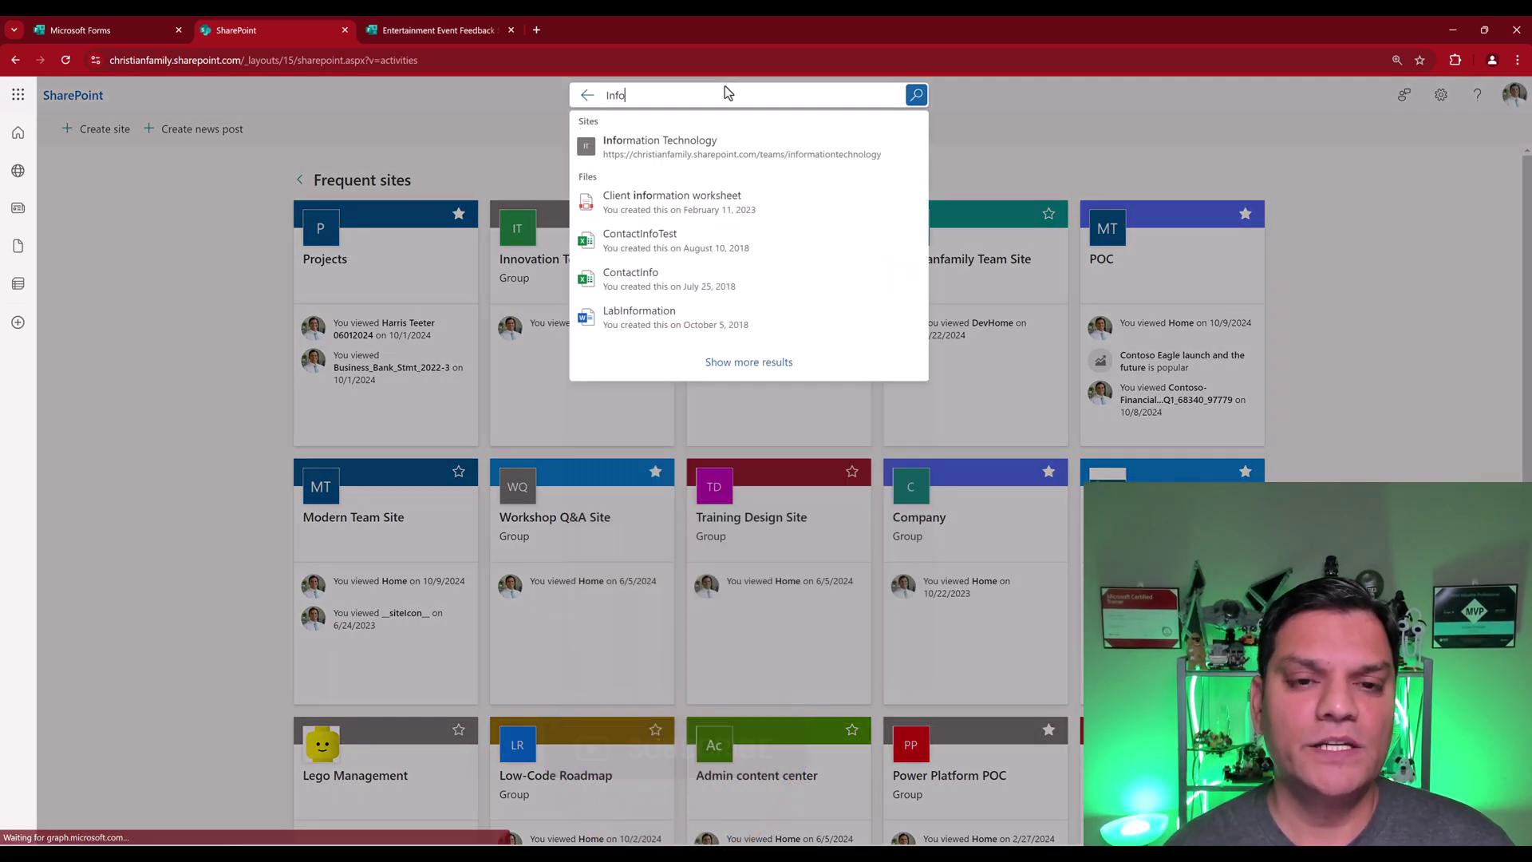
{"action": "left_click", "coordinate": [692, 147]}
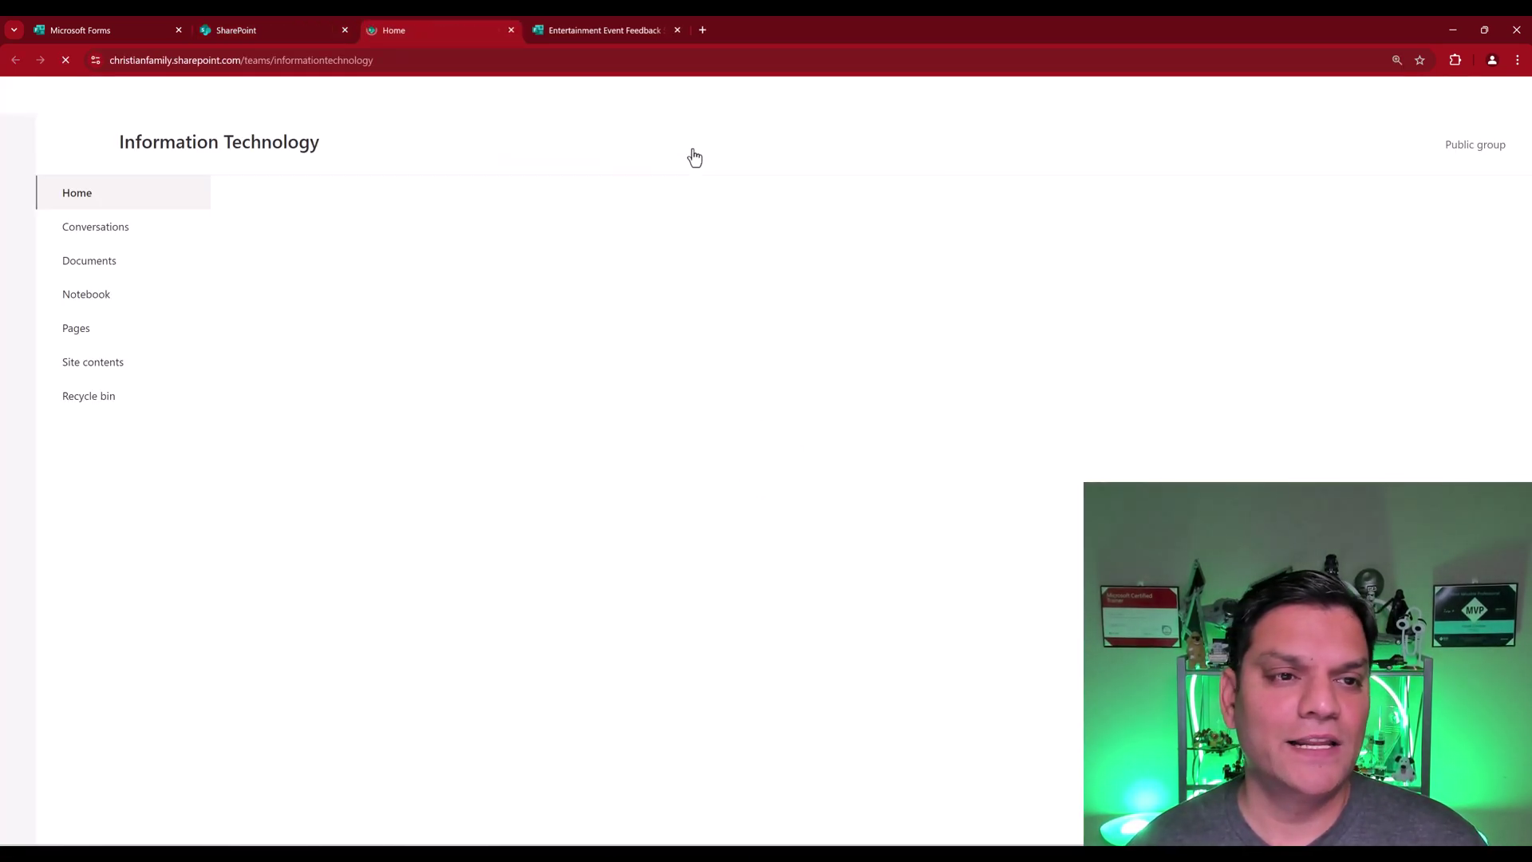
{"action": "left_click", "coordinate": [72, 263]}
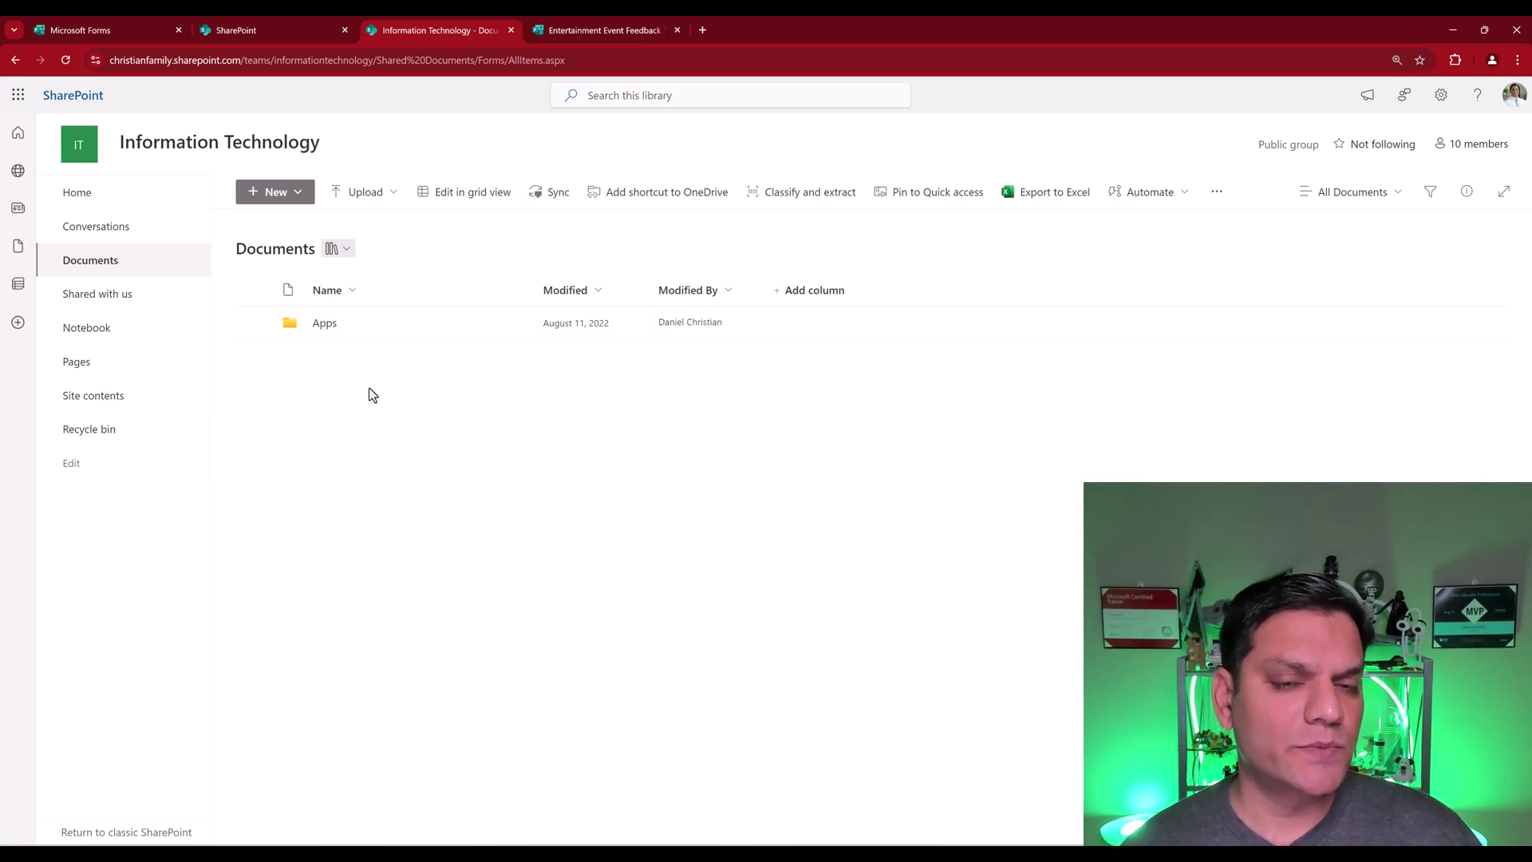
- Arrange SharePoint on the left half of the screen and the survey form on the right
{"action": "left_click", "coordinate": [589, 29]}
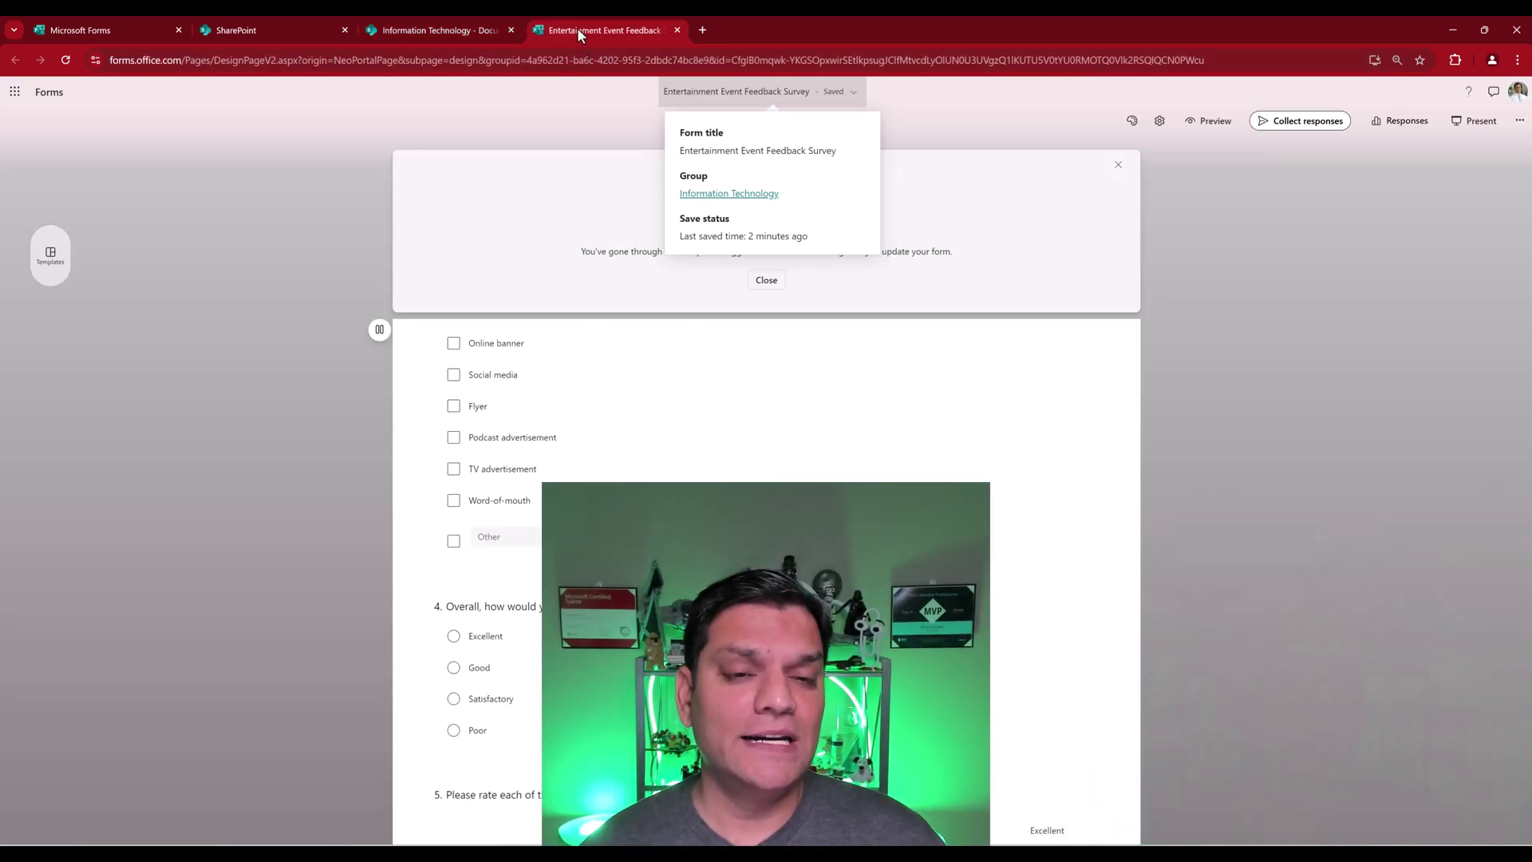
{"action": "left_click_drag", "start_coordinate": [577, 28], "coordinate": [682, 273]}
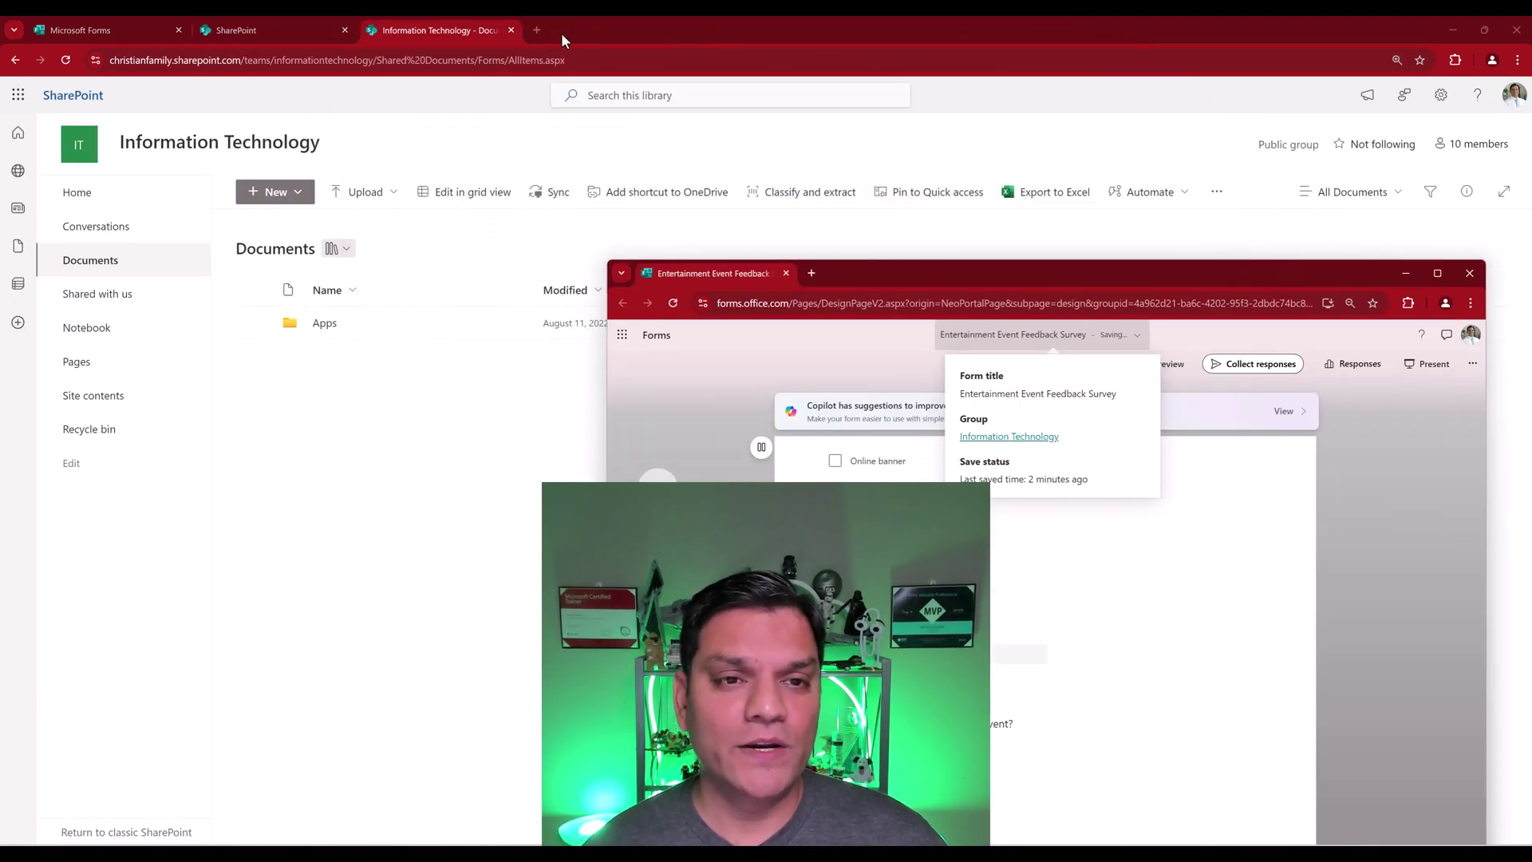
{"action": "left_click", "coordinate": [600, 32]}
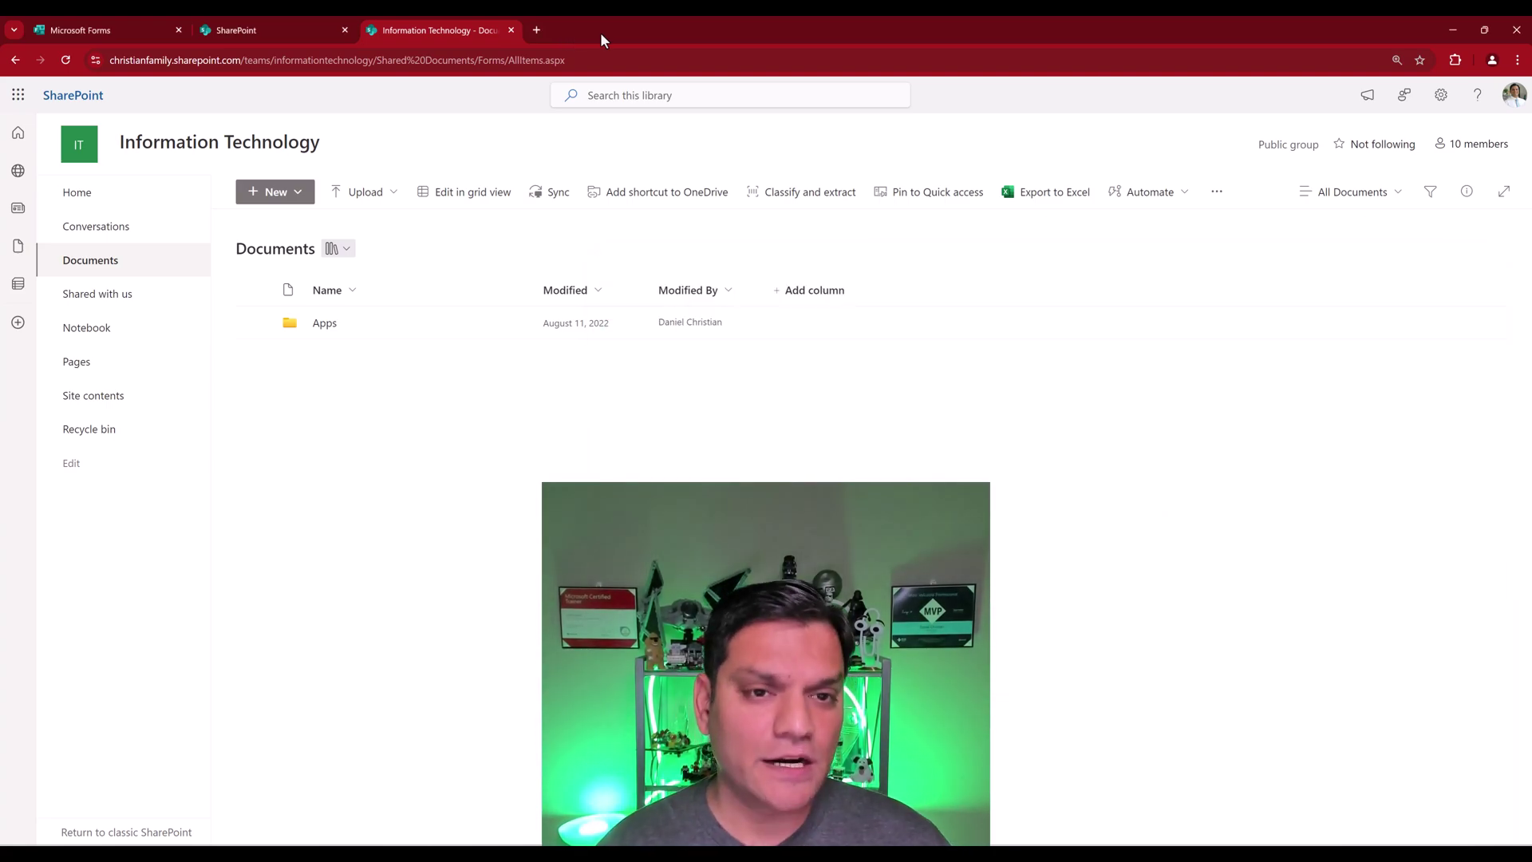
{"action": "key", "text": "super+Left"}
{"action": "left_click", "coordinate": [935, 223]}
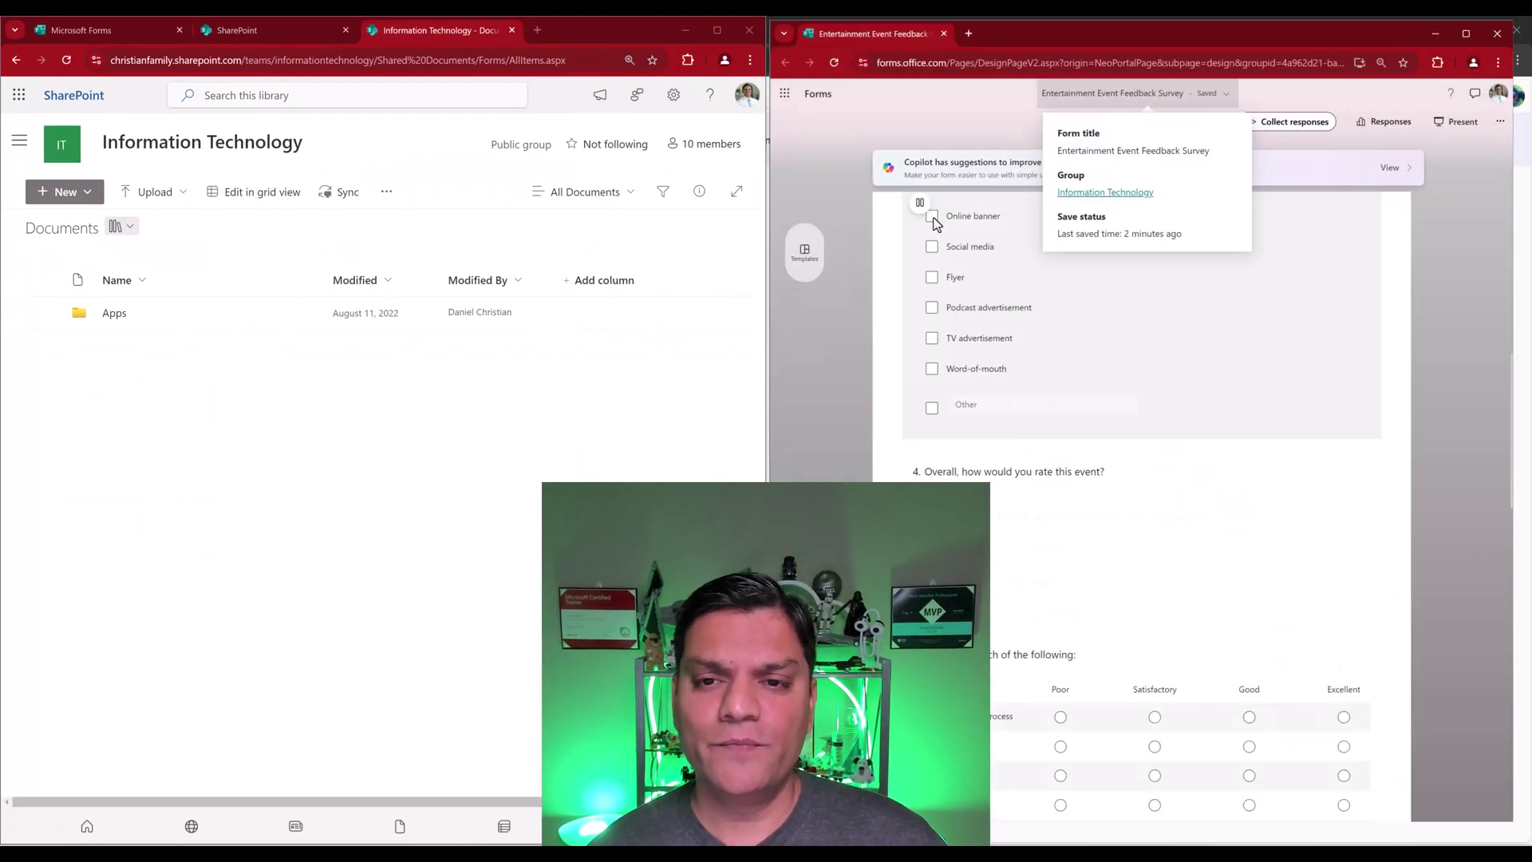
{"action": "left_click", "coordinate": [1468, 323]}
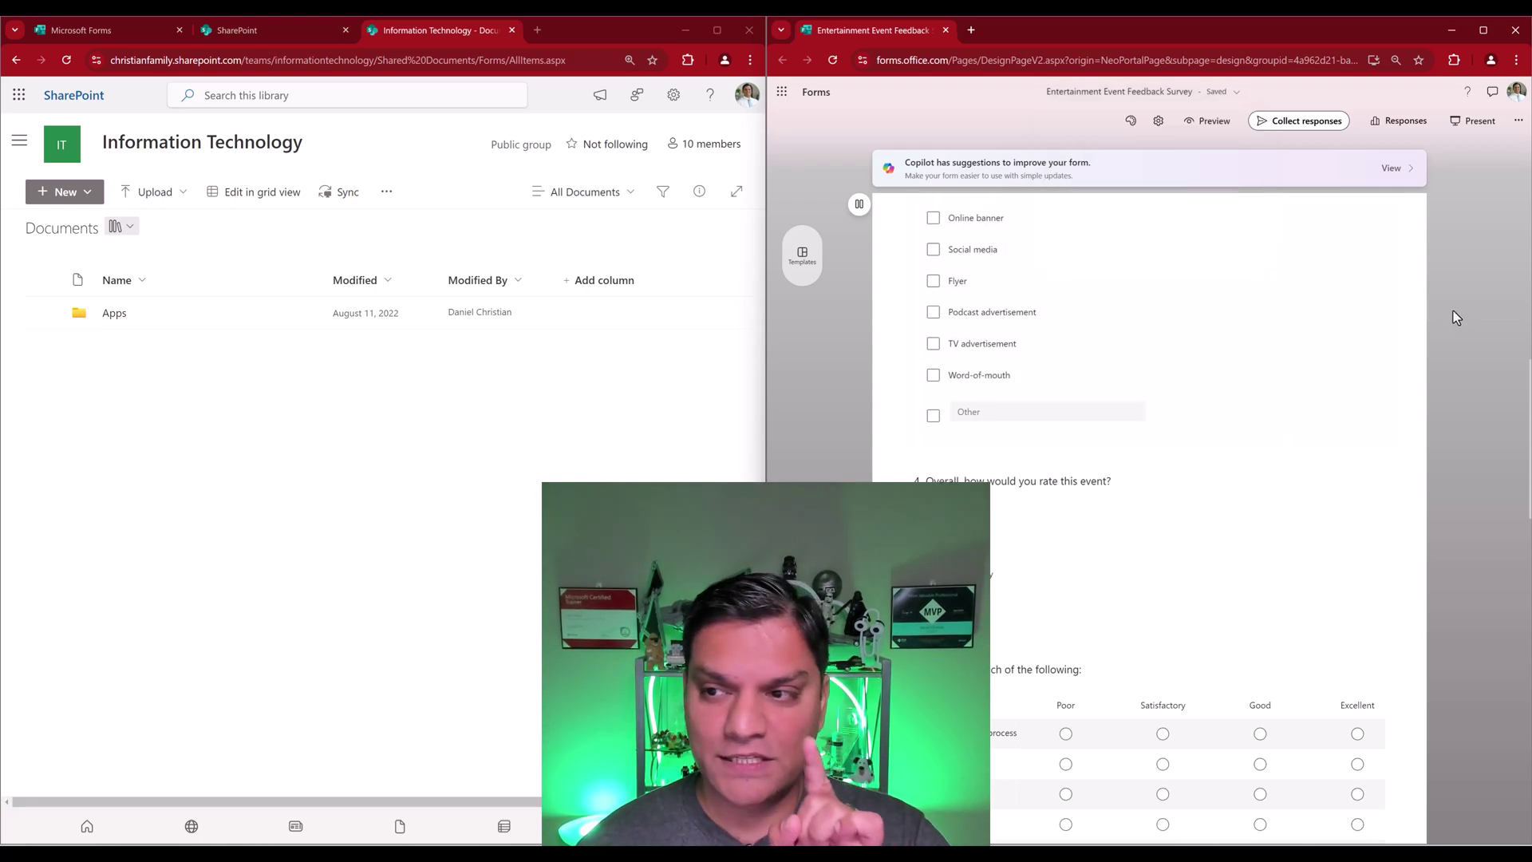
- Preview the survey and answer Yes, With another person, and Social media
{"action": "left_click", "coordinate": [1189, 121]}
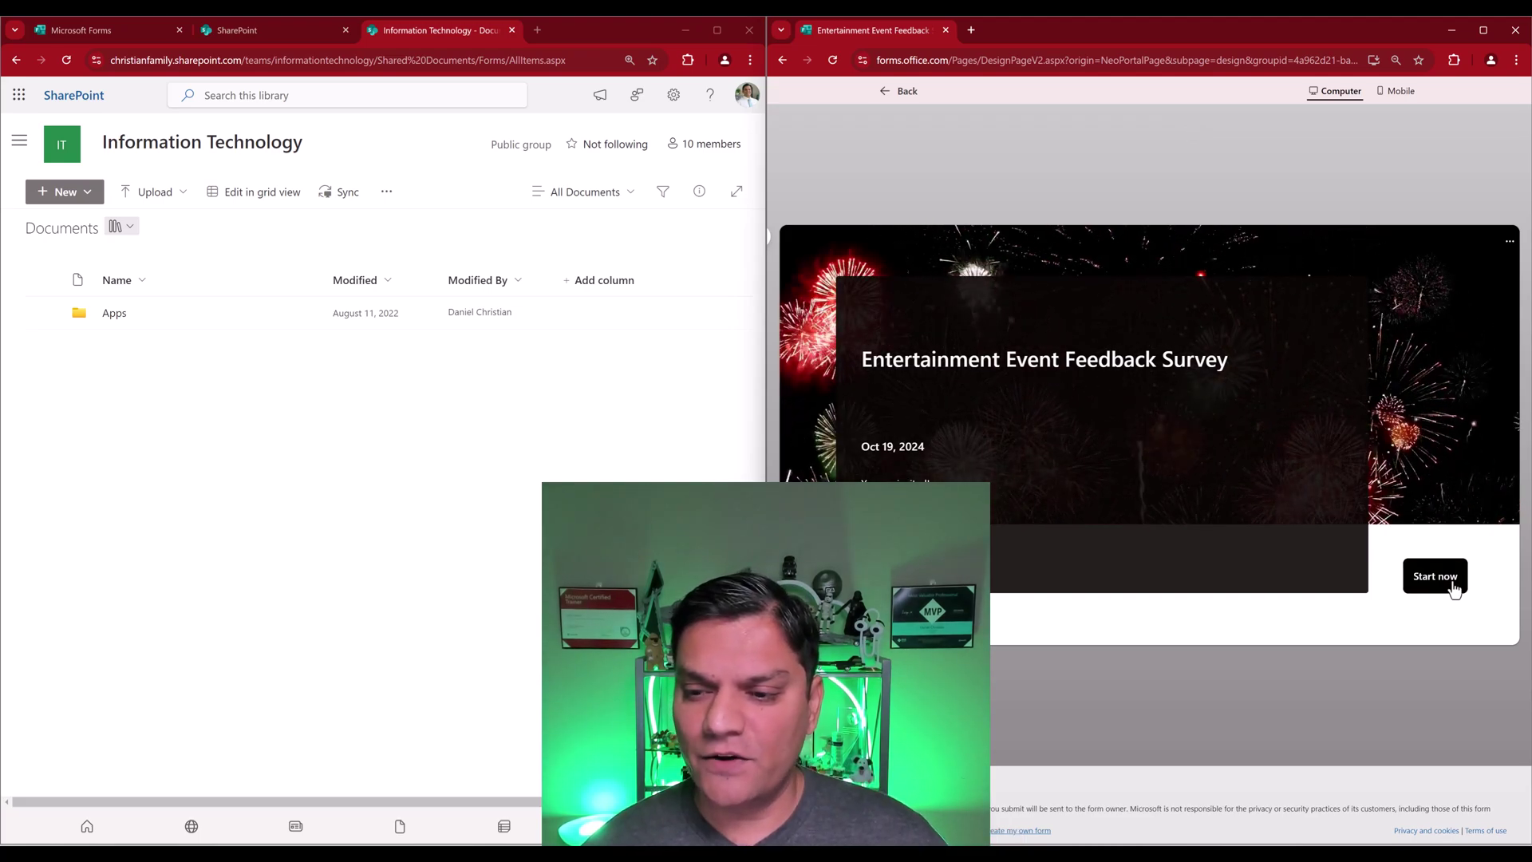
{"action": "left_click", "coordinate": [1450, 581]}
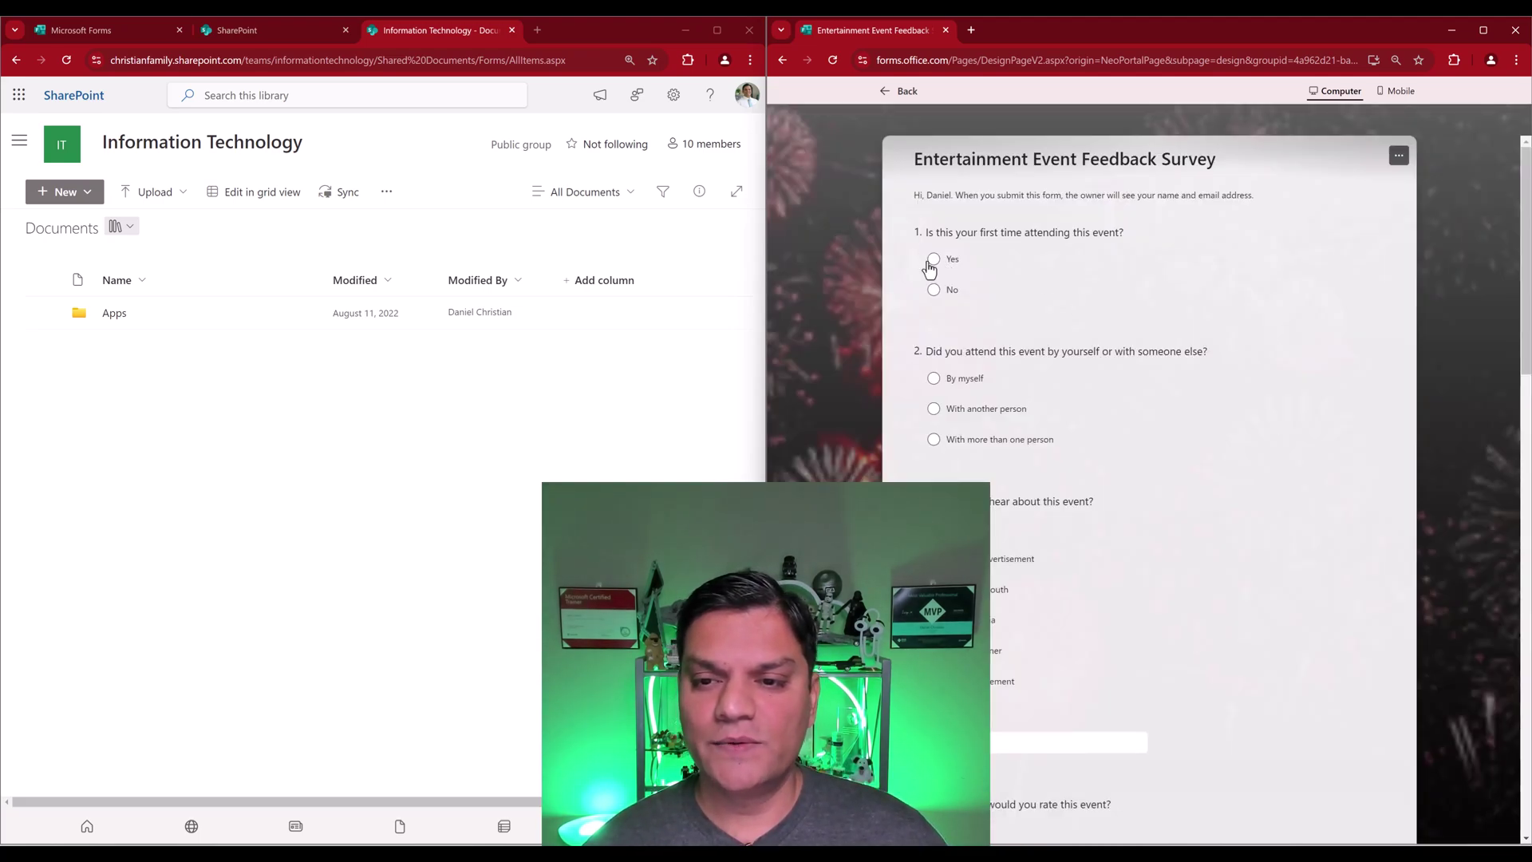
{"action": "left_click", "coordinate": [931, 260]}
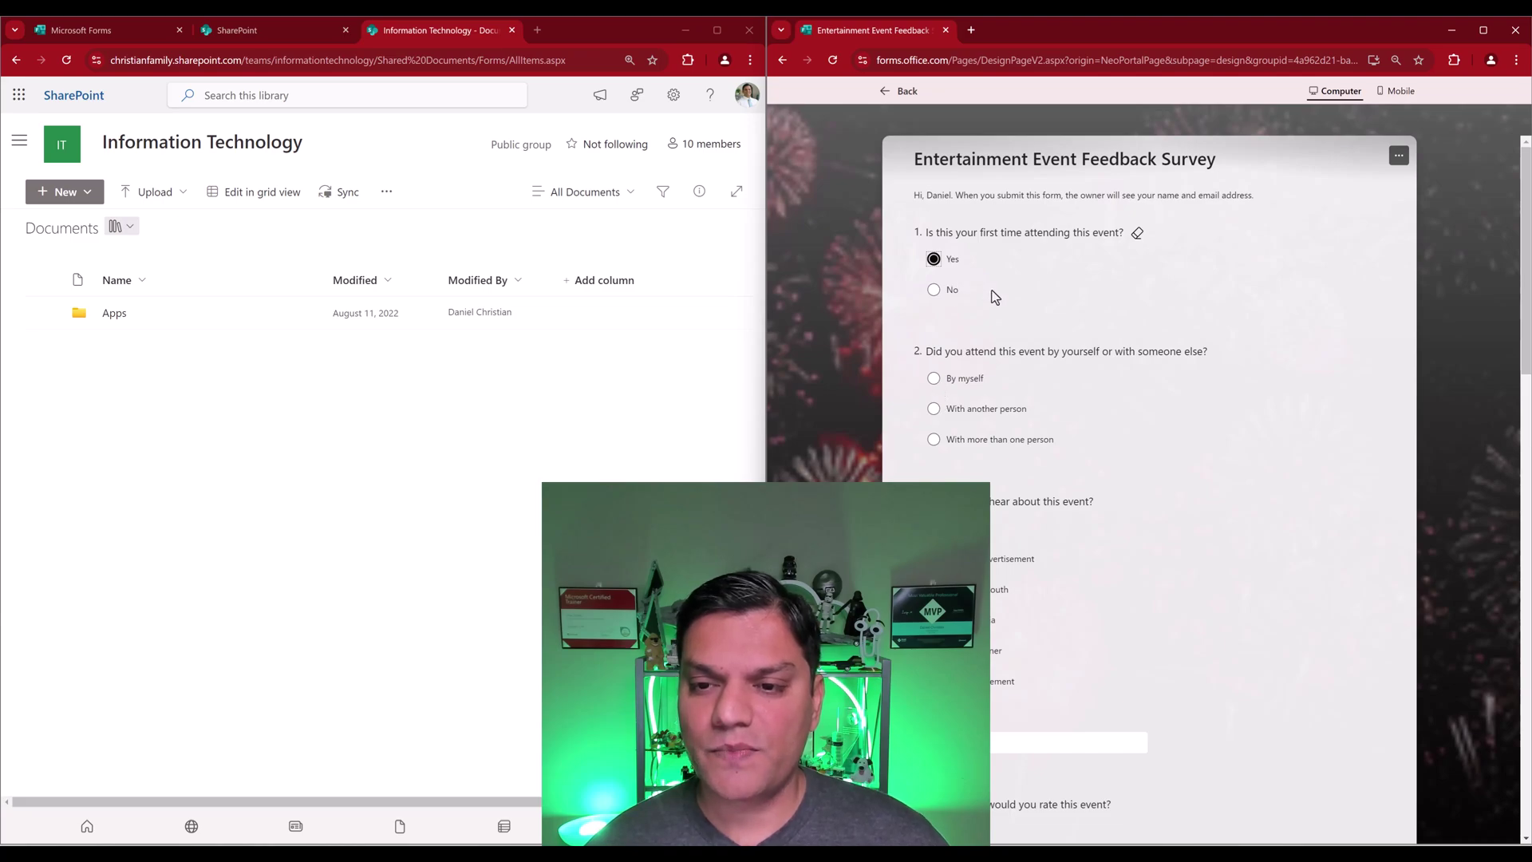
{"action": "scroll", "coordinate": [961, 377], "scroll_direction": "down", "scroll_amount": 1}
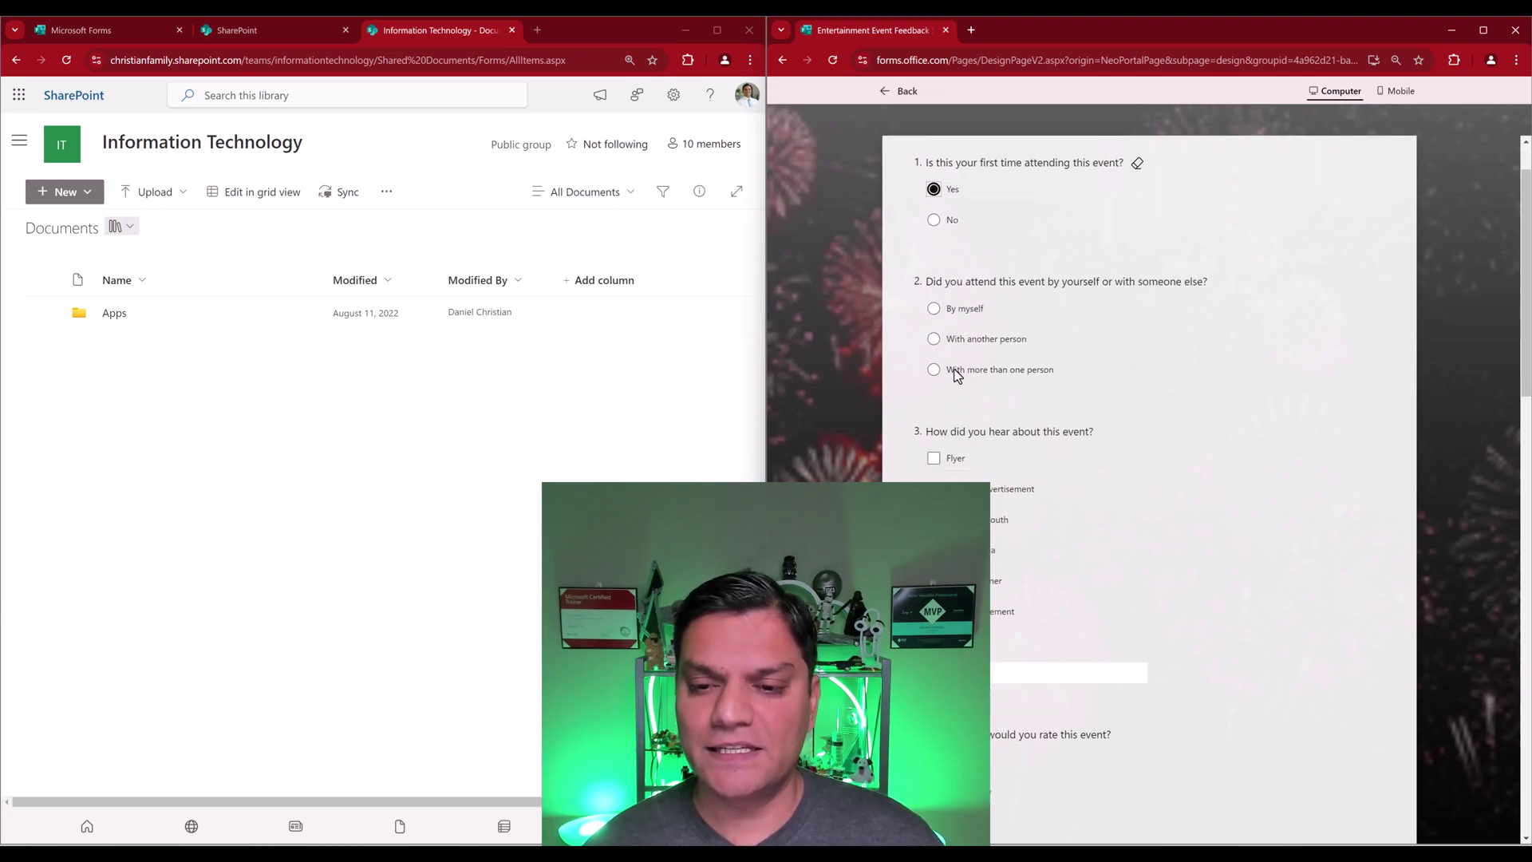
{"action": "left_click", "coordinate": [935, 341]}
{"action": "scroll", "coordinate": [935, 375], "scroll_direction": "down", "scroll_amount": 2}
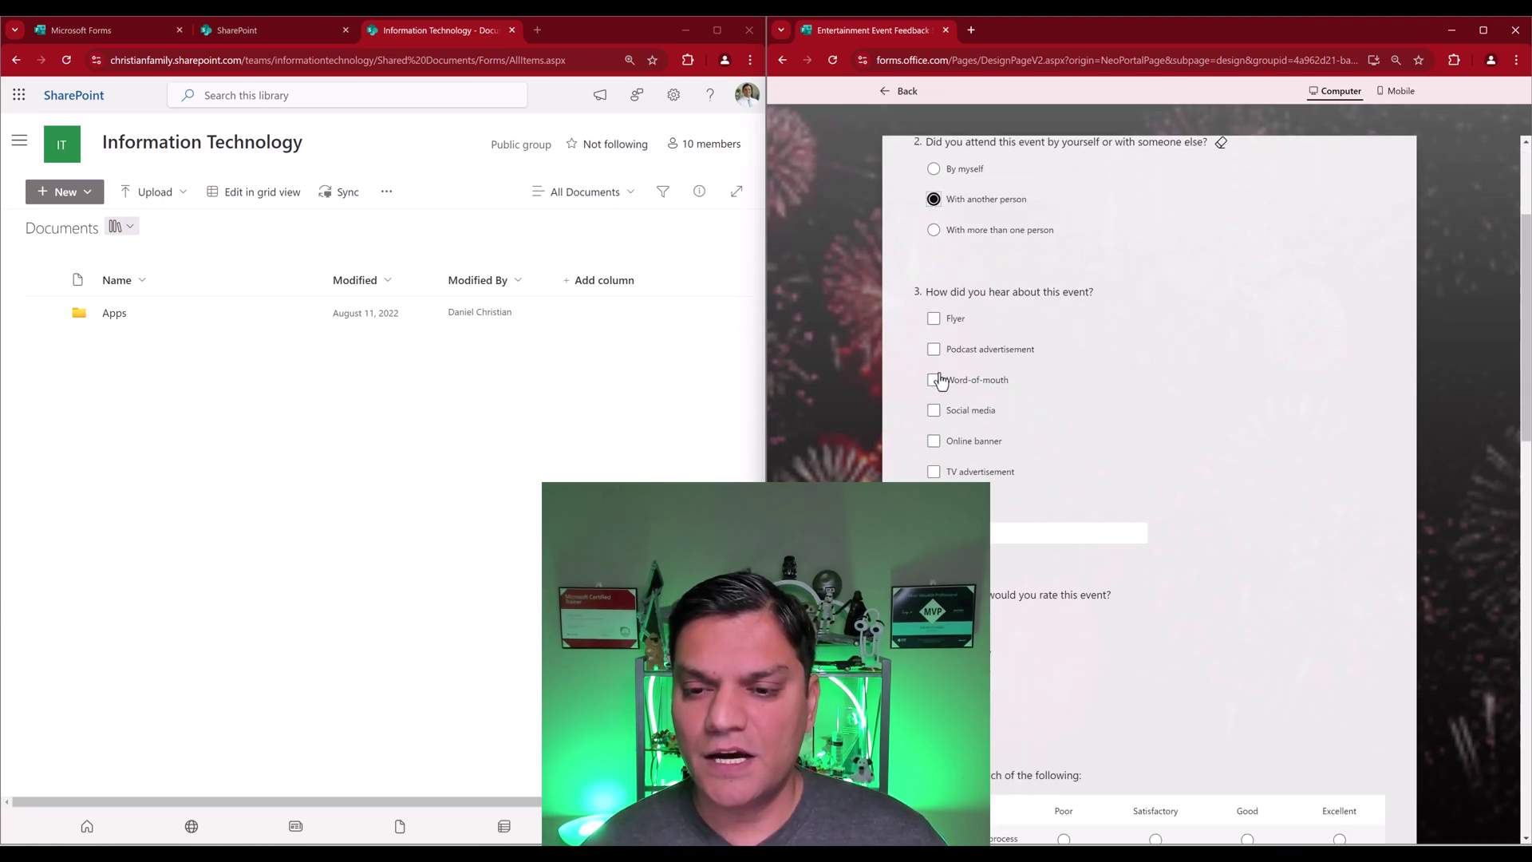
{"action": "left_click", "coordinate": [933, 410]}
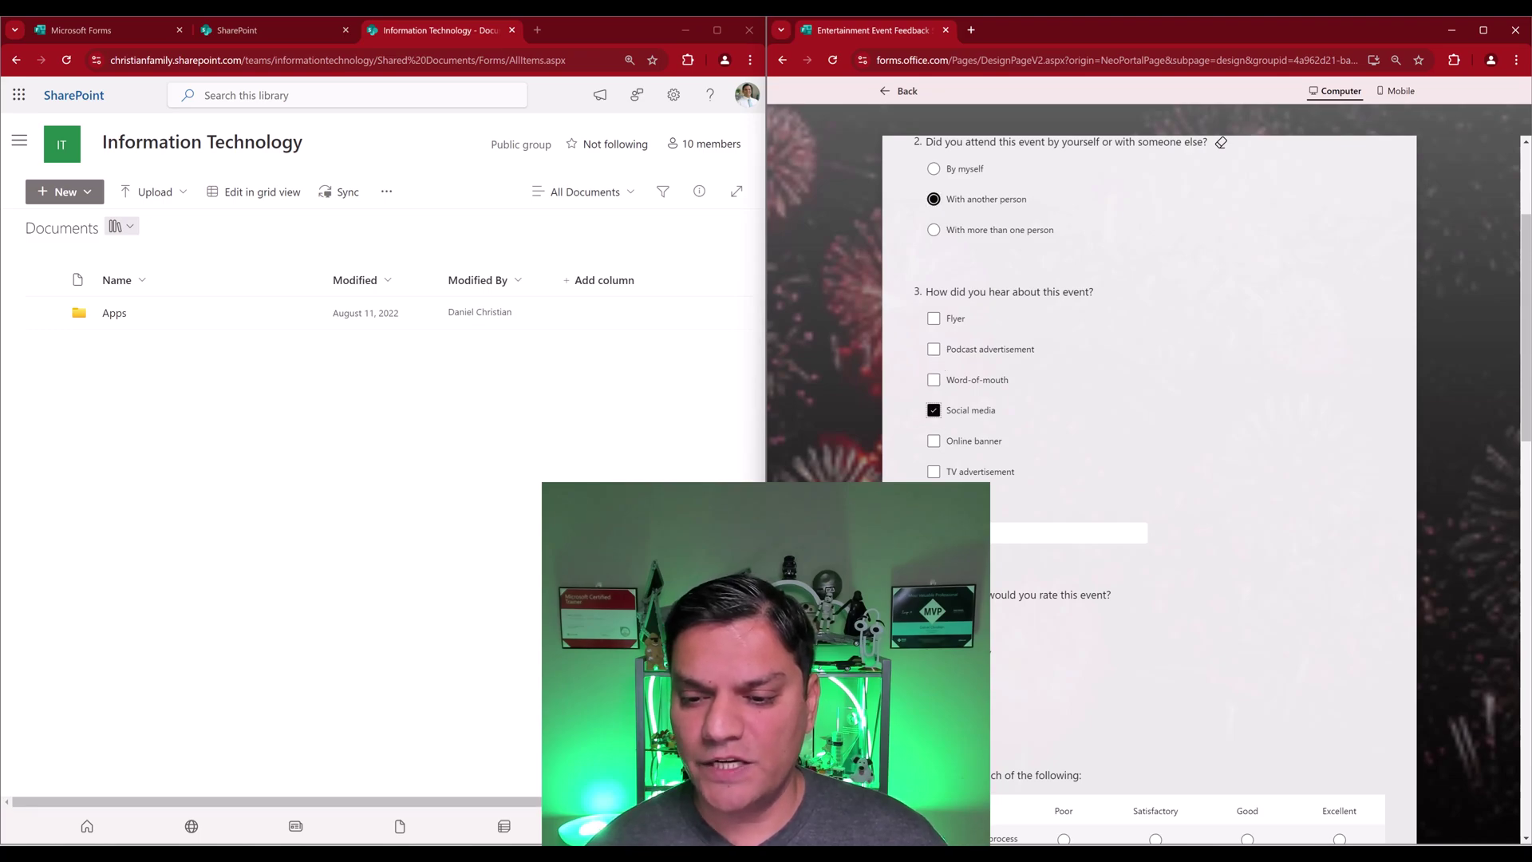
- Rate Ticket buying process and Cost of food as Good, then submit the response
{"action": "scroll", "coordinate": [935, 416], "scroll_direction": "down", "scroll_amount": 2}
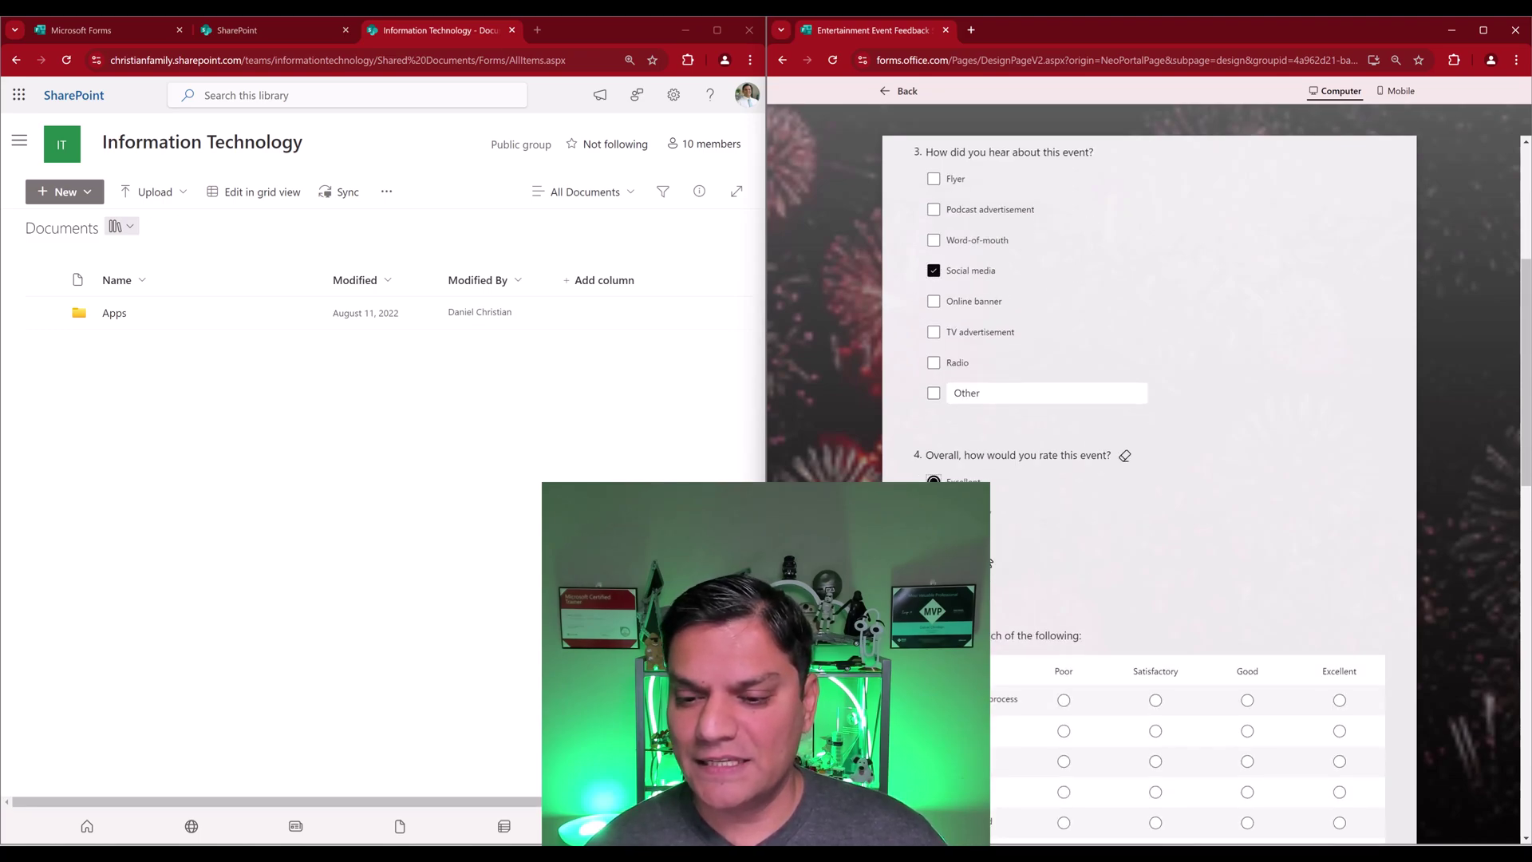
{"action": "scroll", "coordinate": [994, 561], "scroll_direction": "down", "scroll_amount": 4}
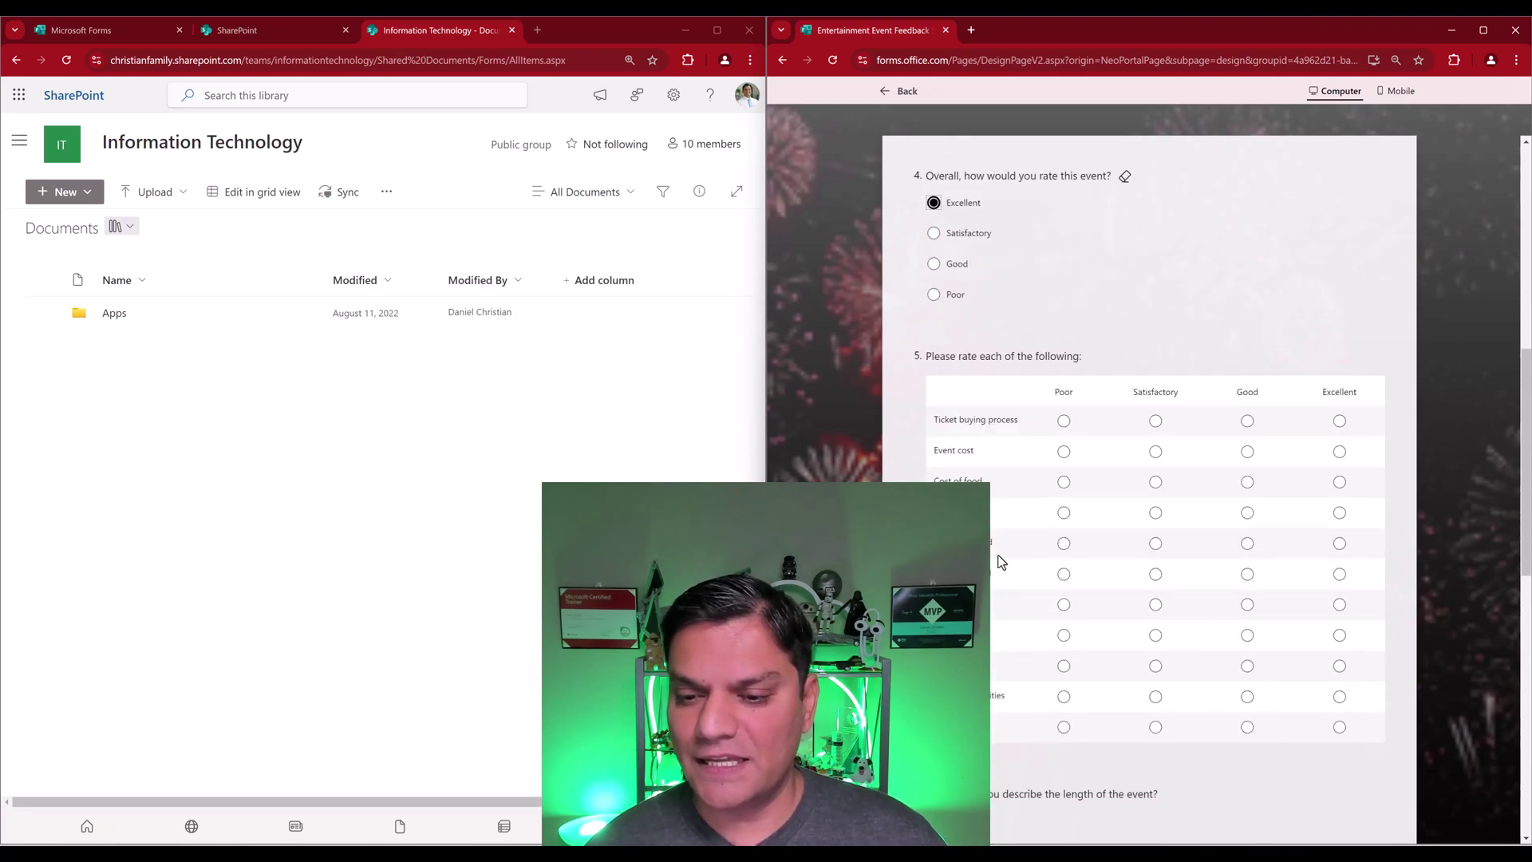
{"action": "left_click", "coordinate": [1247, 420]}
{"action": "left_click", "coordinate": [1247, 482]}
{"action": "scroll", "coordinate": [1107, 790], "scroll_direction": "down", "scroll_amount": 1}
{"action": "scroll", "coordinate": [1107, 790], "scroll_direction": "down", "scroll_amount": 3}
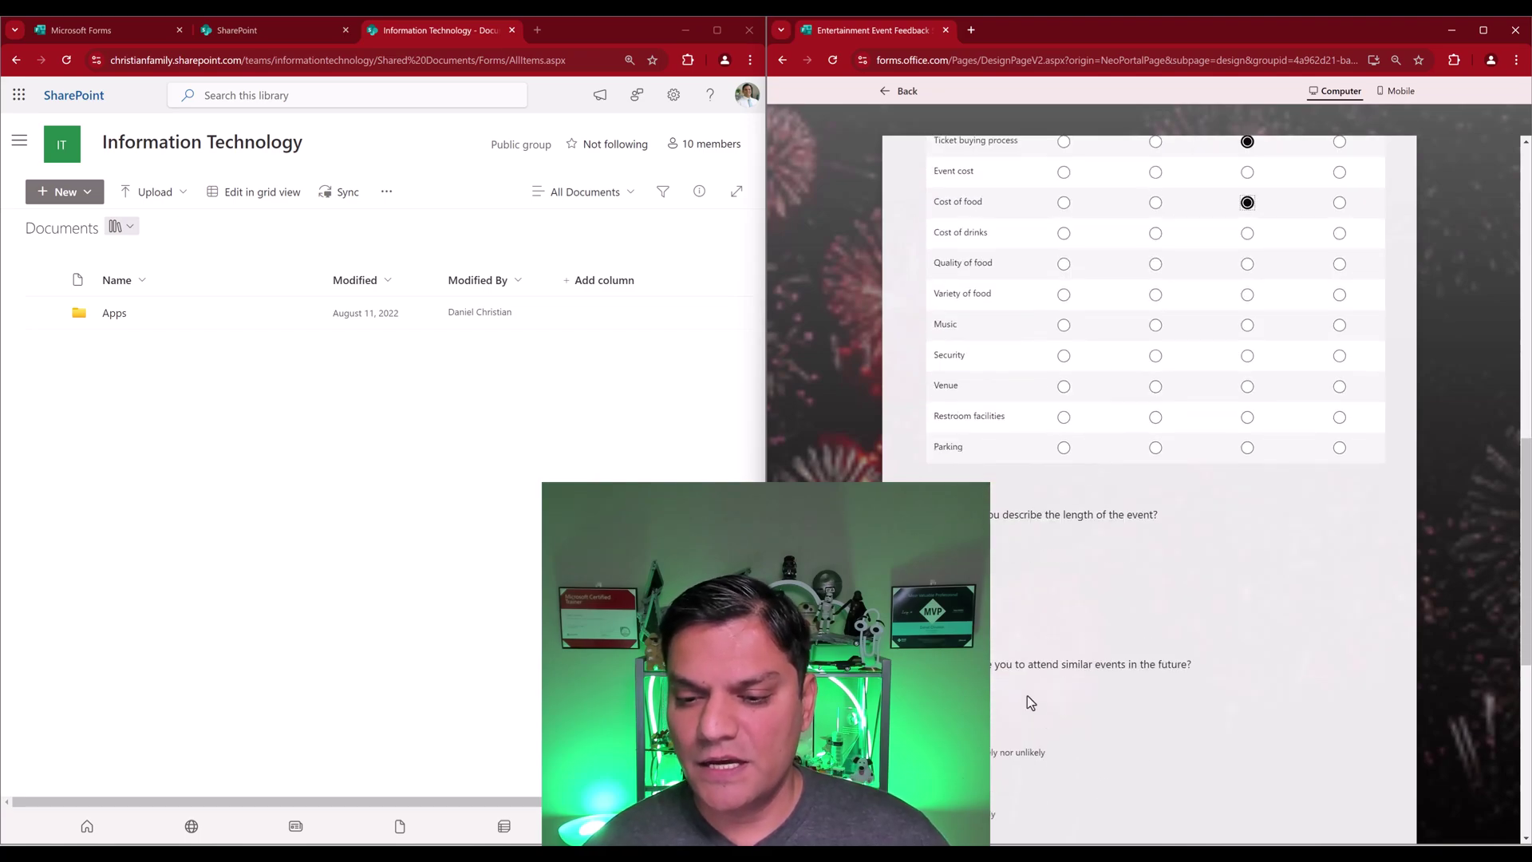
{"action": "scroll", "coordinate": [1149, 479], "scroll_direction": "down", "scroll_amount": 10}
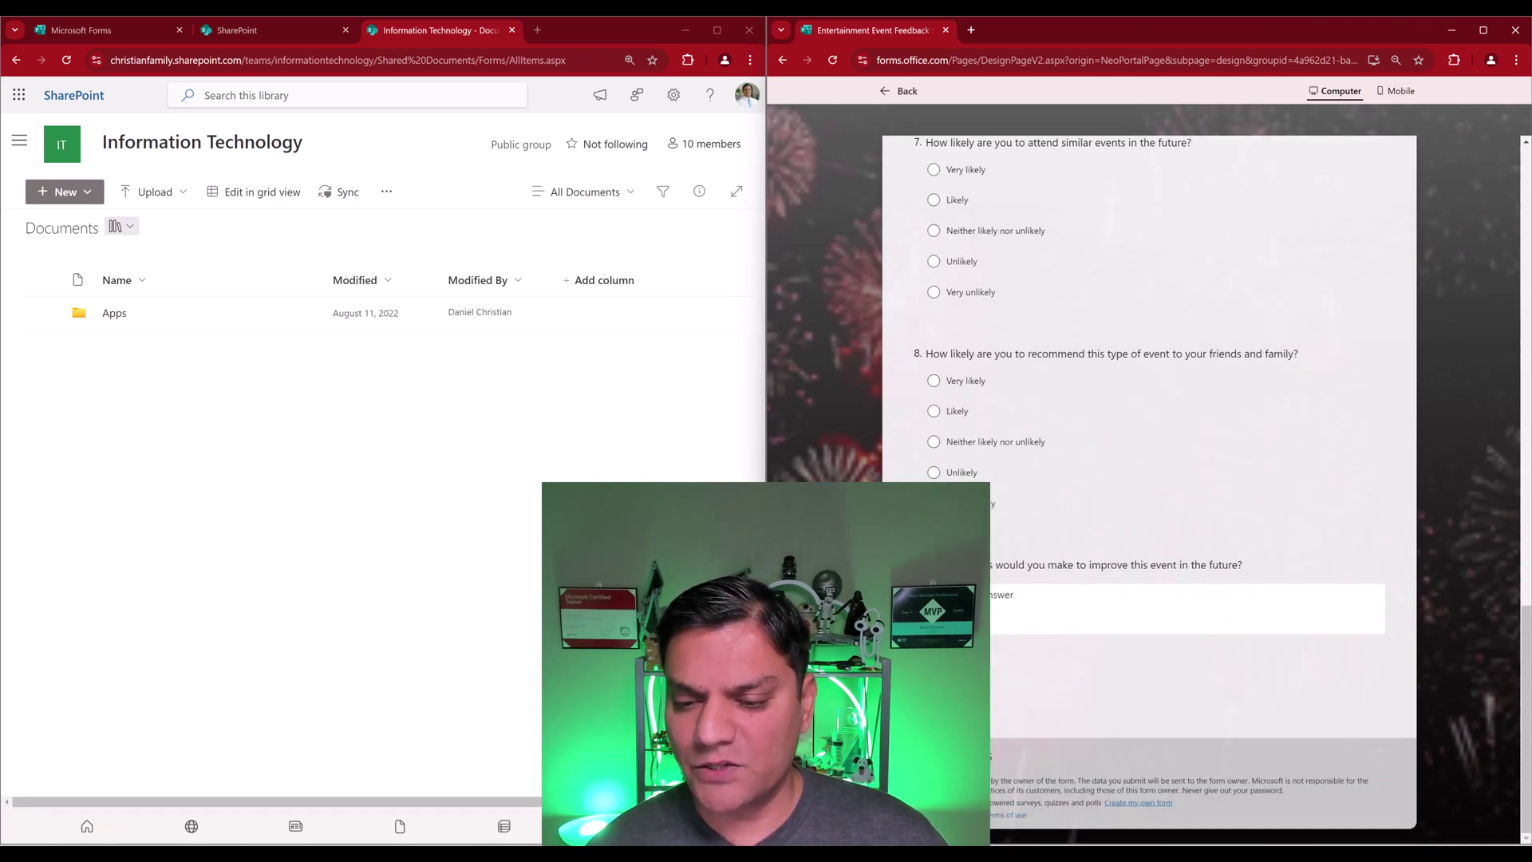
{"action": "left_click", "coordinate": [958, 686]}
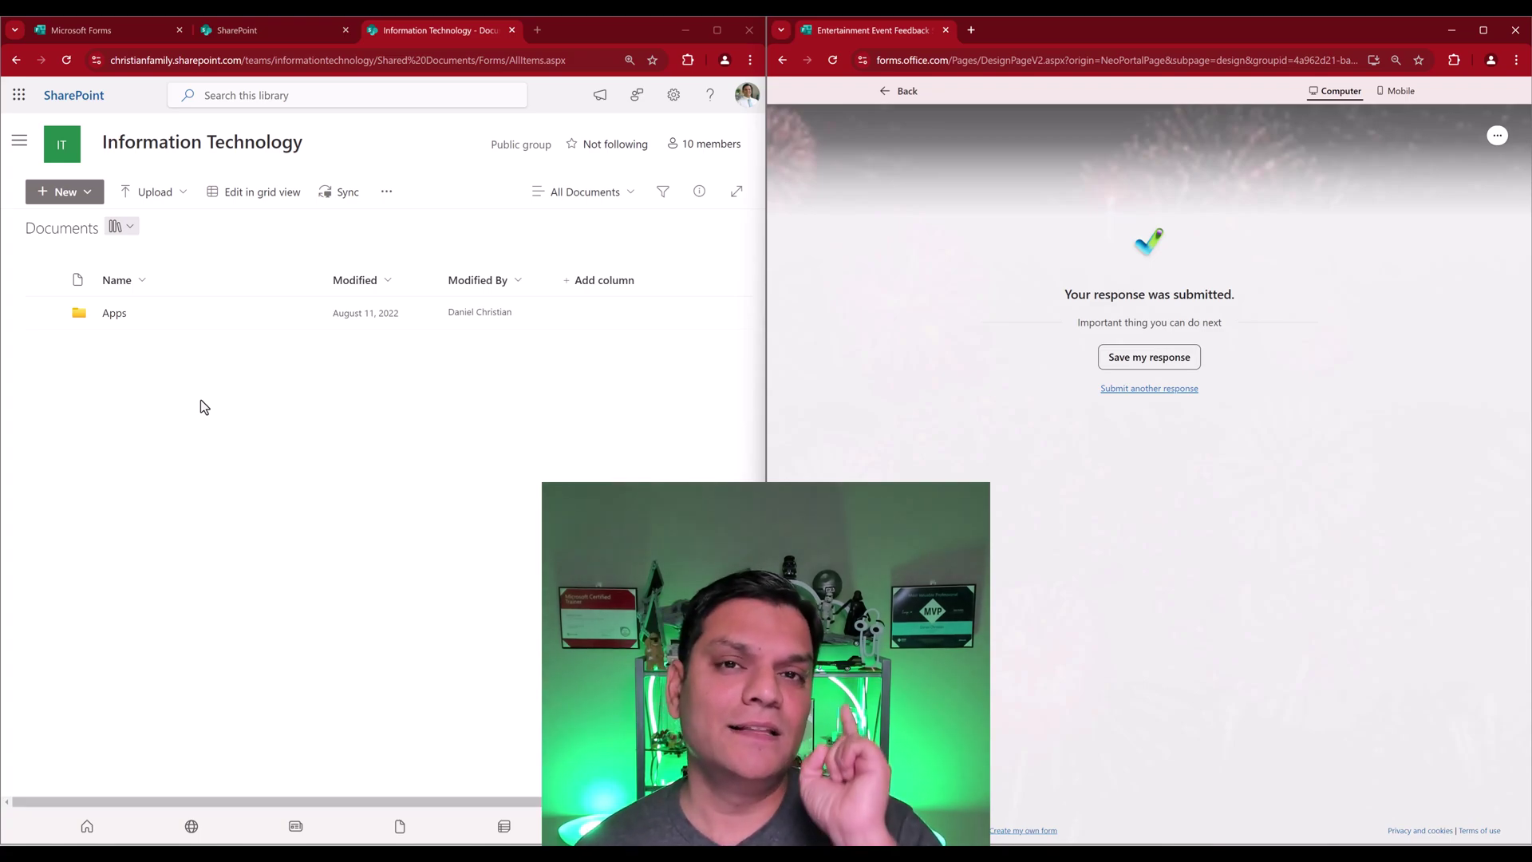
- Leave the preview and open the survey's Responses results in Excel for the web
{"action": "left_click", "coordinate": [910, 92]}
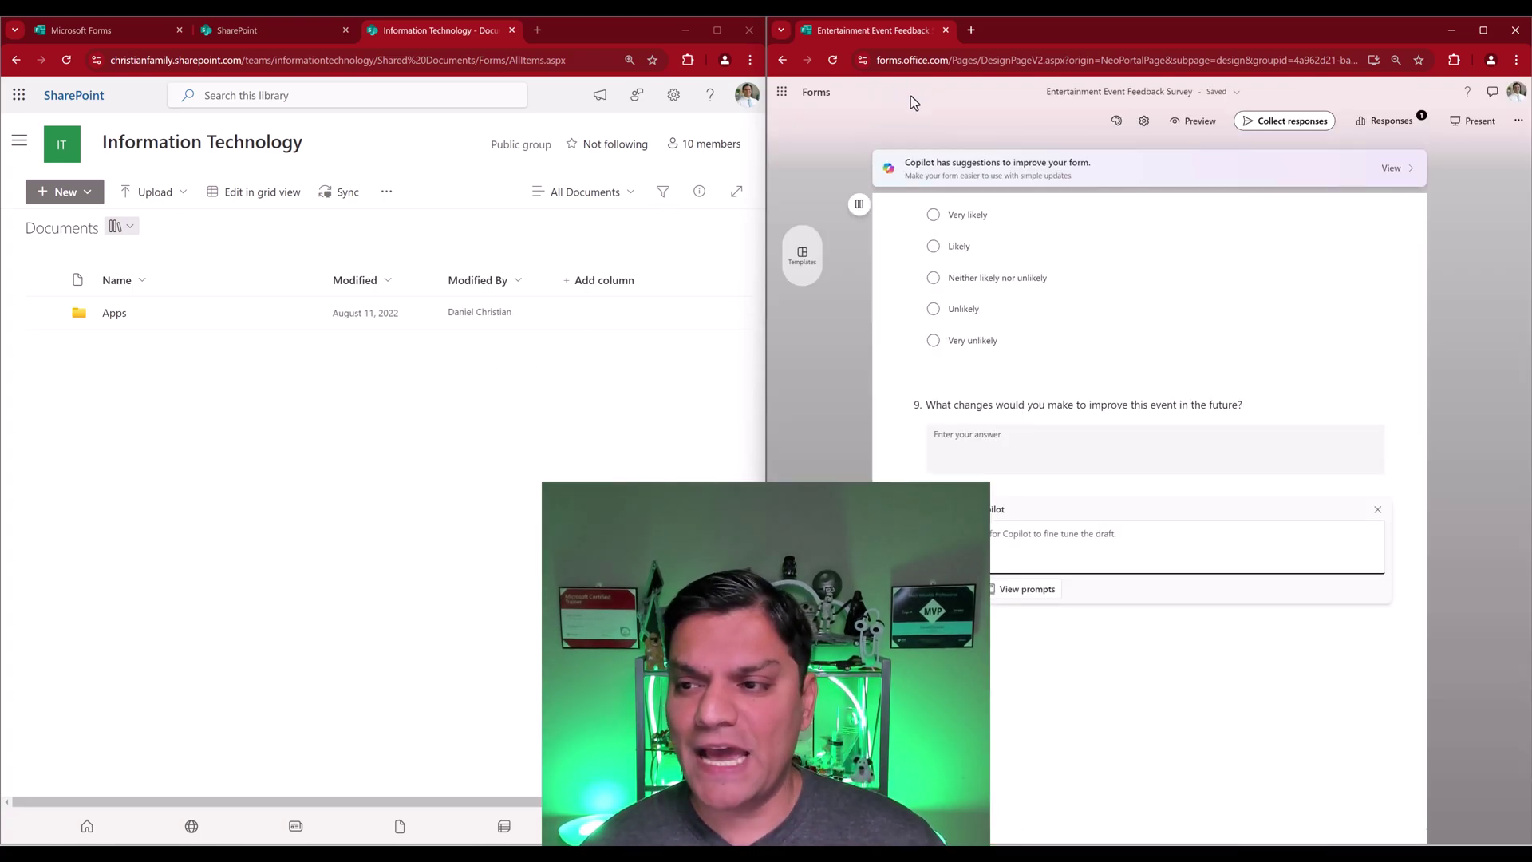
{"action": "left_click", "coordinate": [1391, 121]}
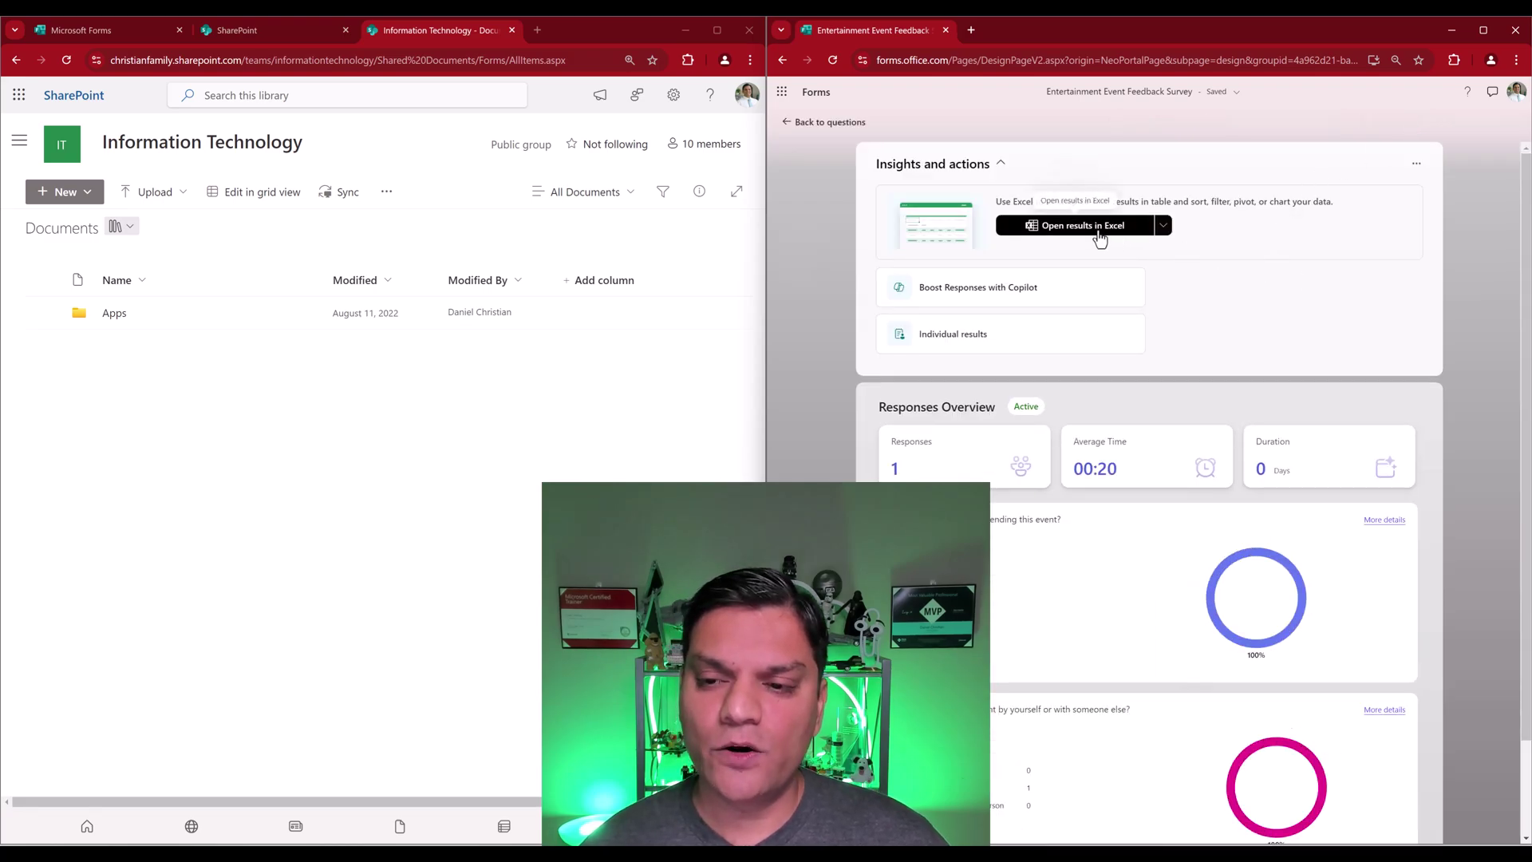
{"action": "left_click", "coordinate": [1100, 228]}
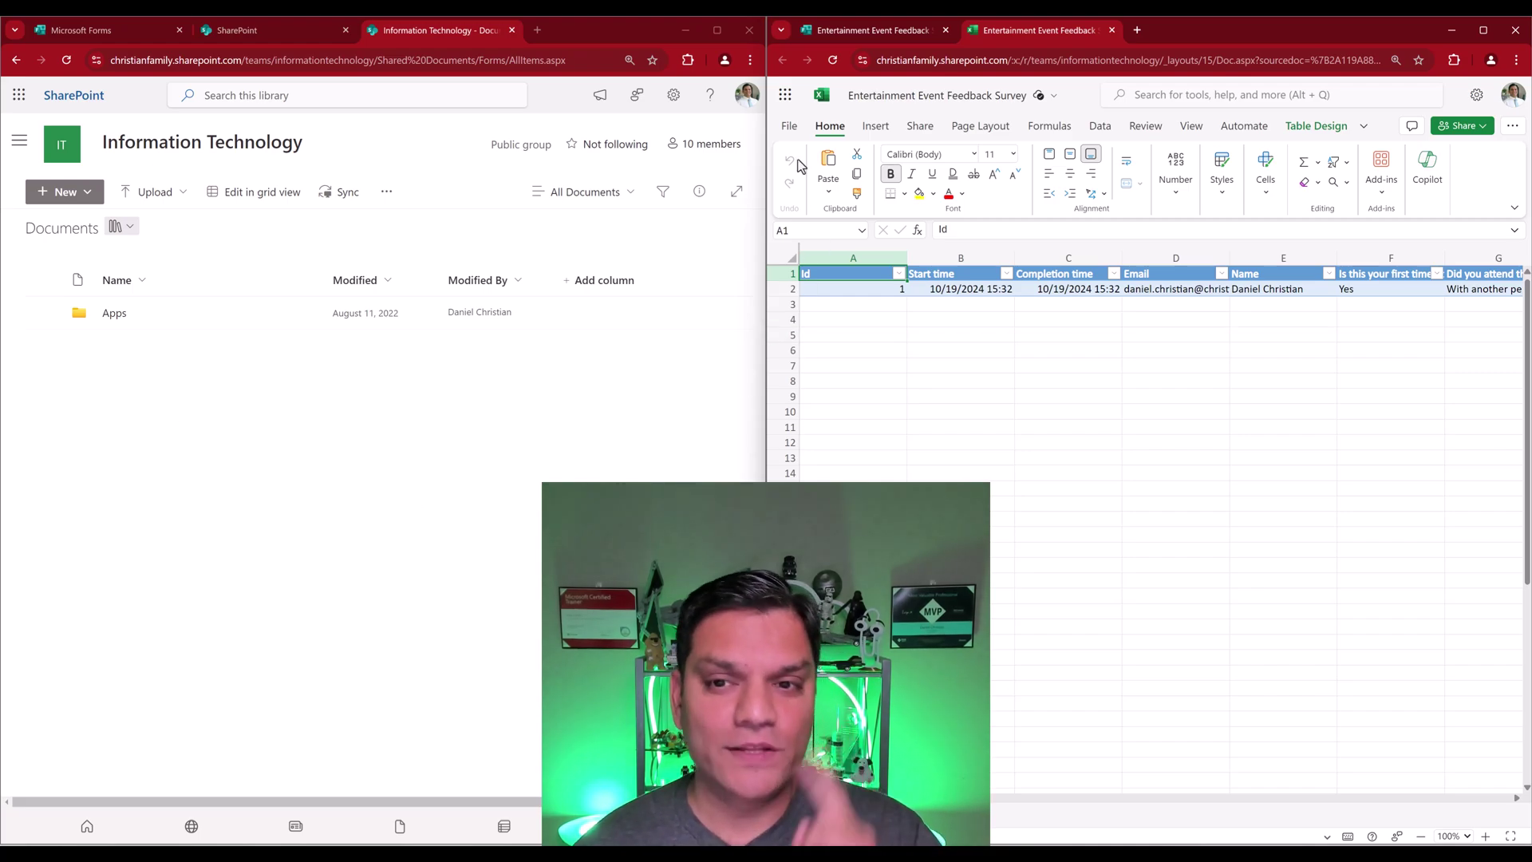
- Confirm the workbook is saved in Shared Documents and view it in the Information Technology Documents library
{"action": "left_click", "coordinate": [962, 104]}
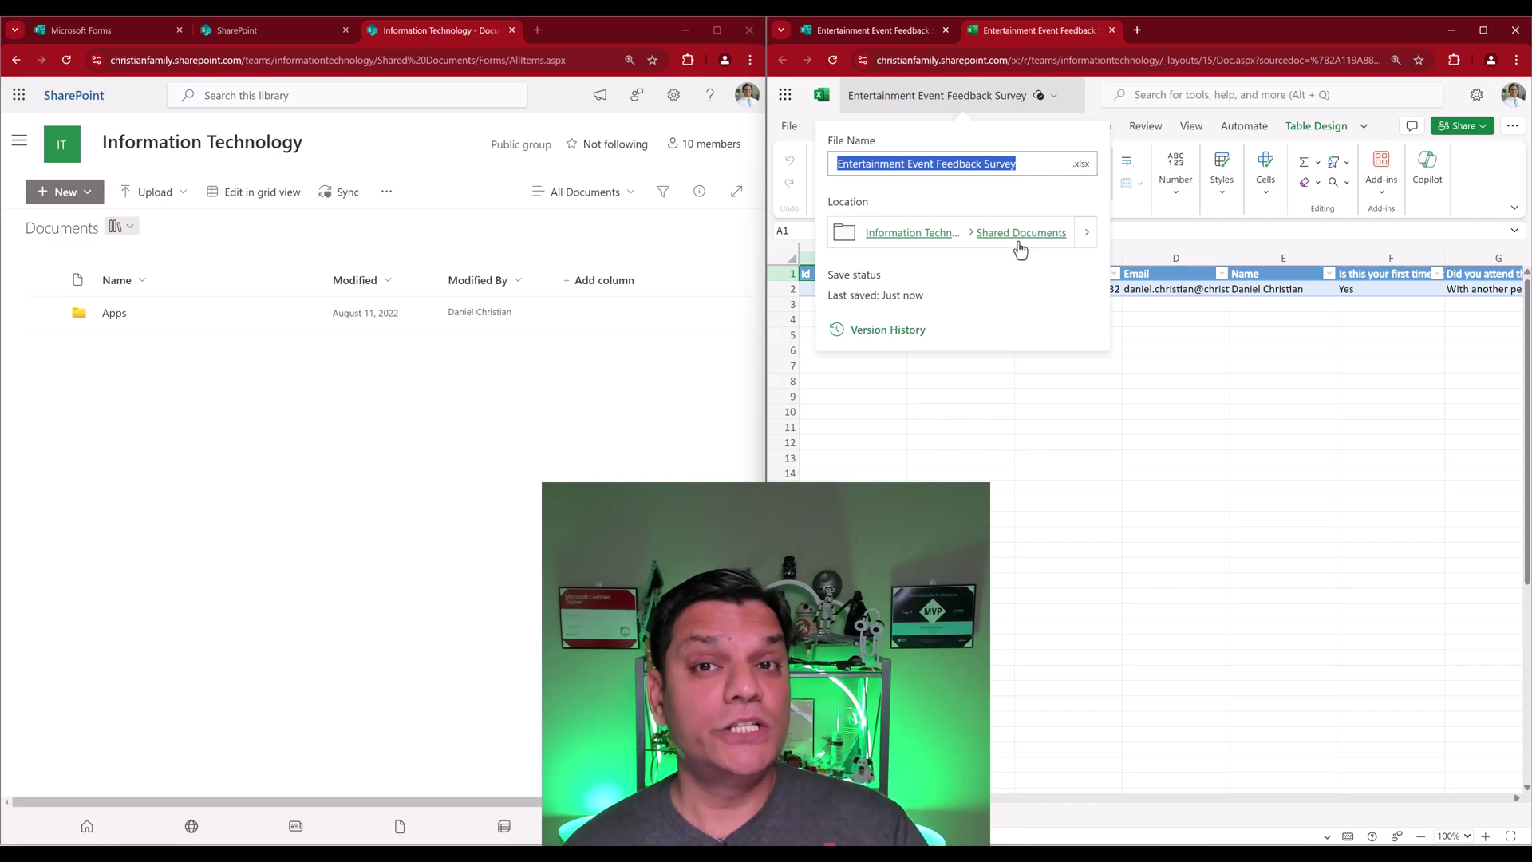
{"action": "left_click", "coordinate": [19, 141]}
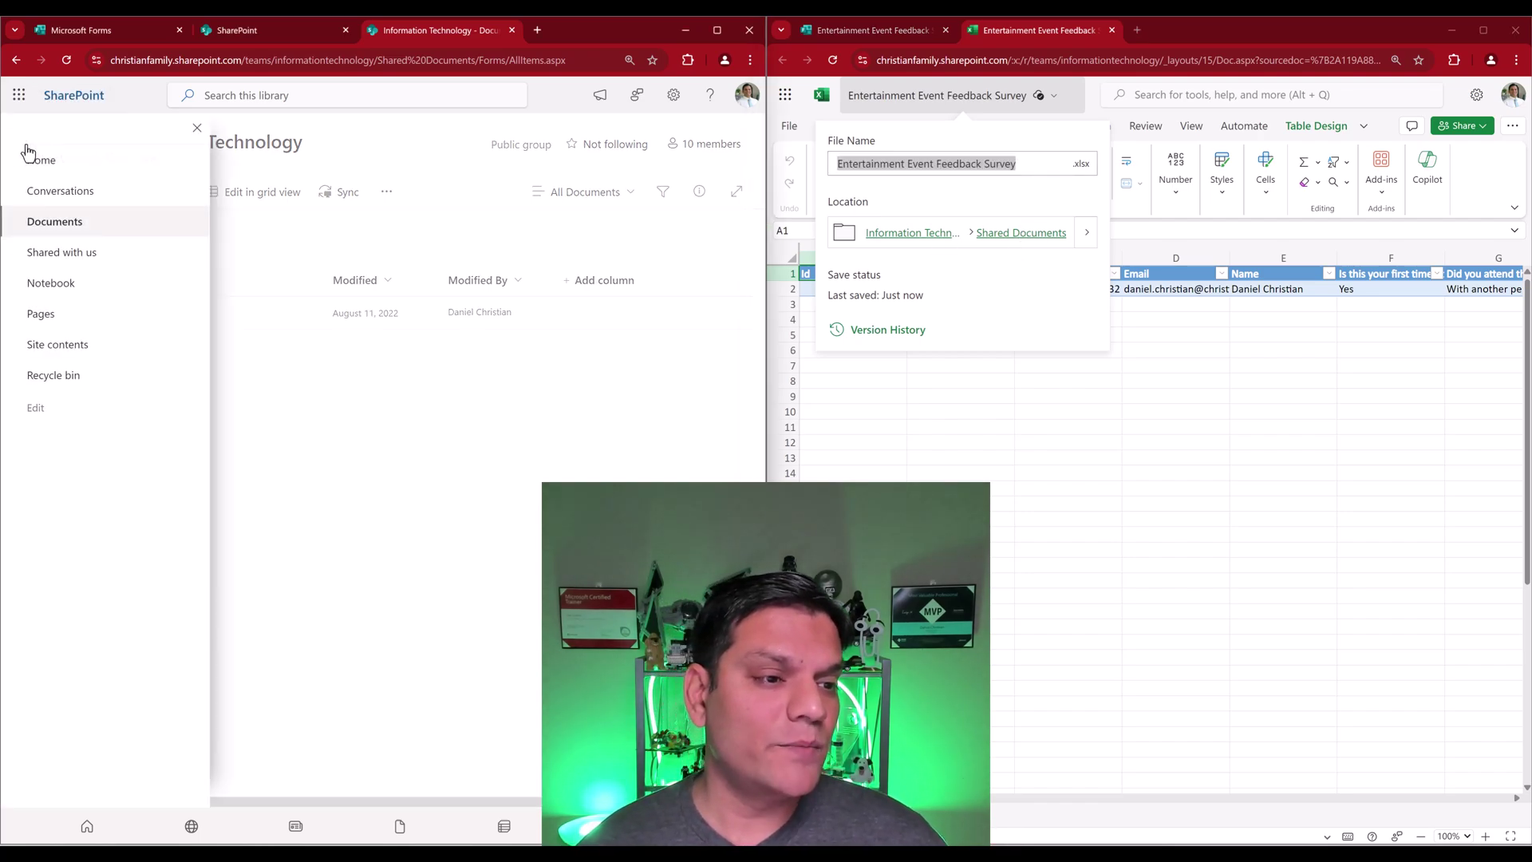
{"action": "left_click", "coordinate": [56, 351]}
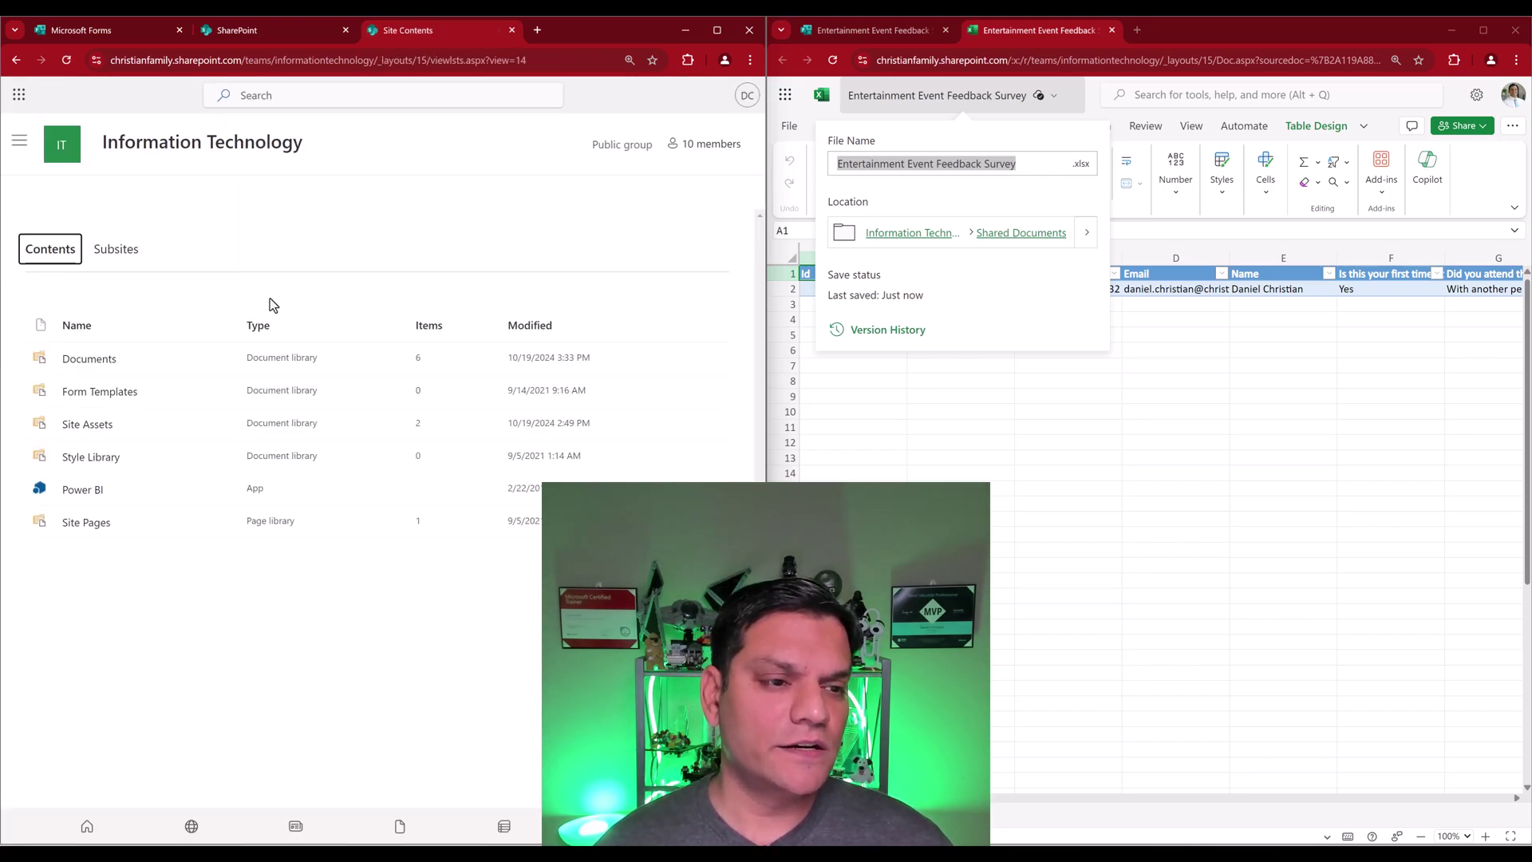
{"action": "left_click", "coordinate": [90, 359]}
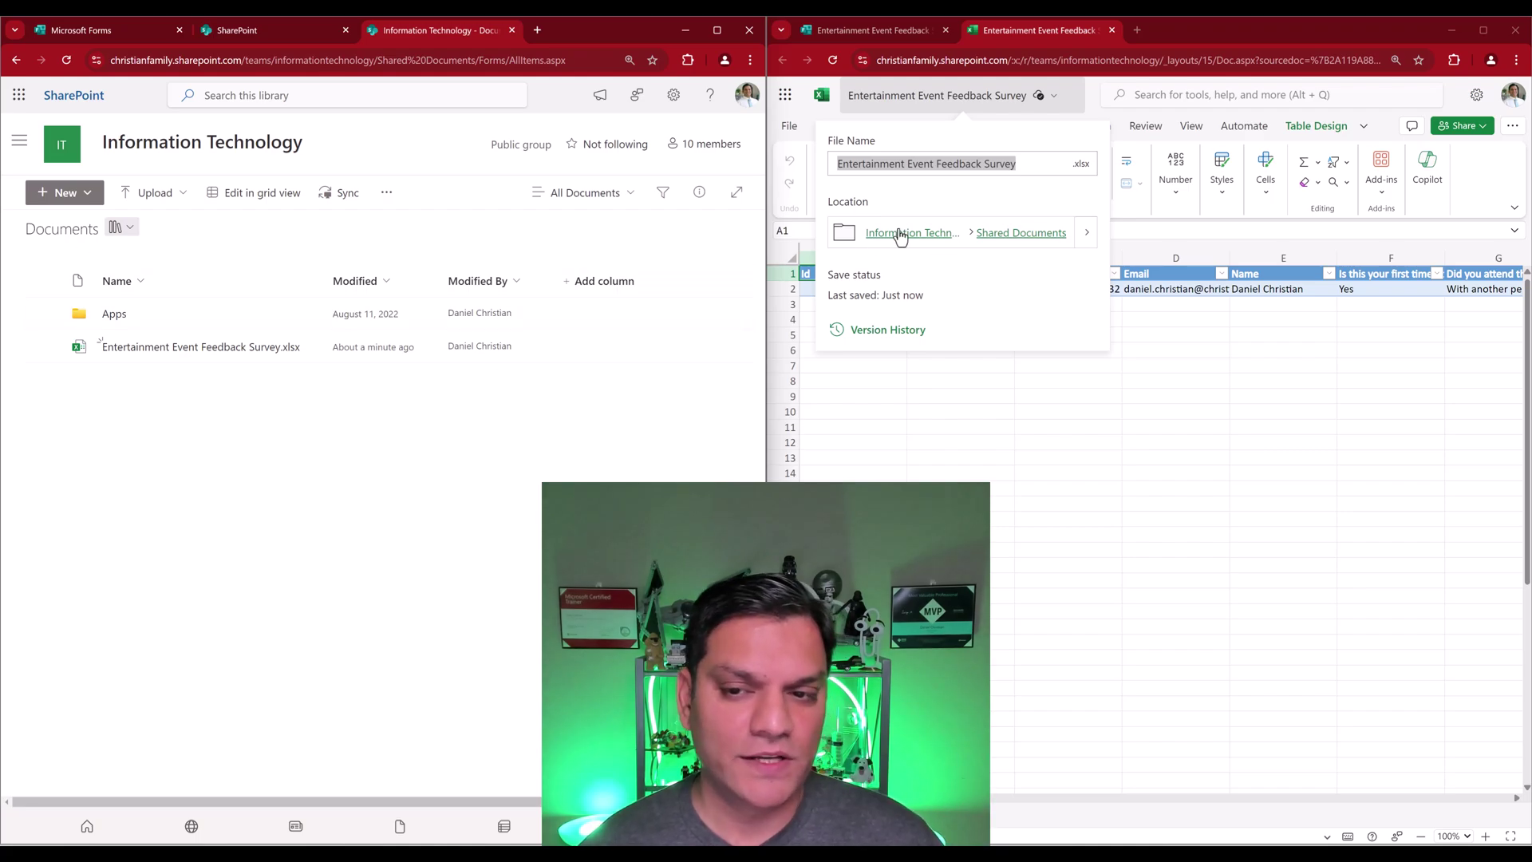
{"action": "left_click", "coordinate": [1020, 233]}
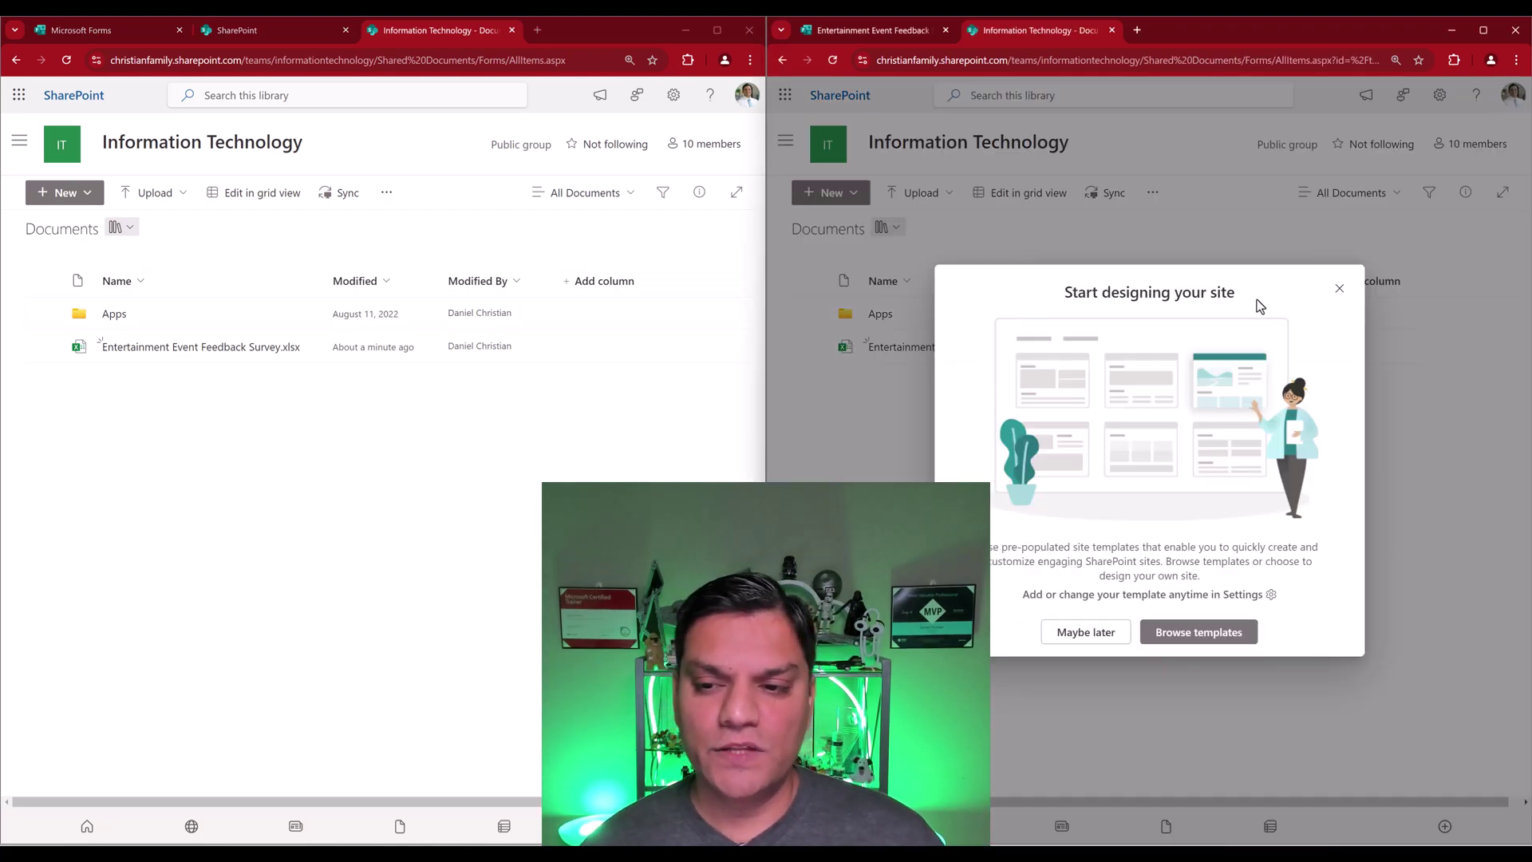
{"action": "left_click", "coordinate": [1335, 289]}
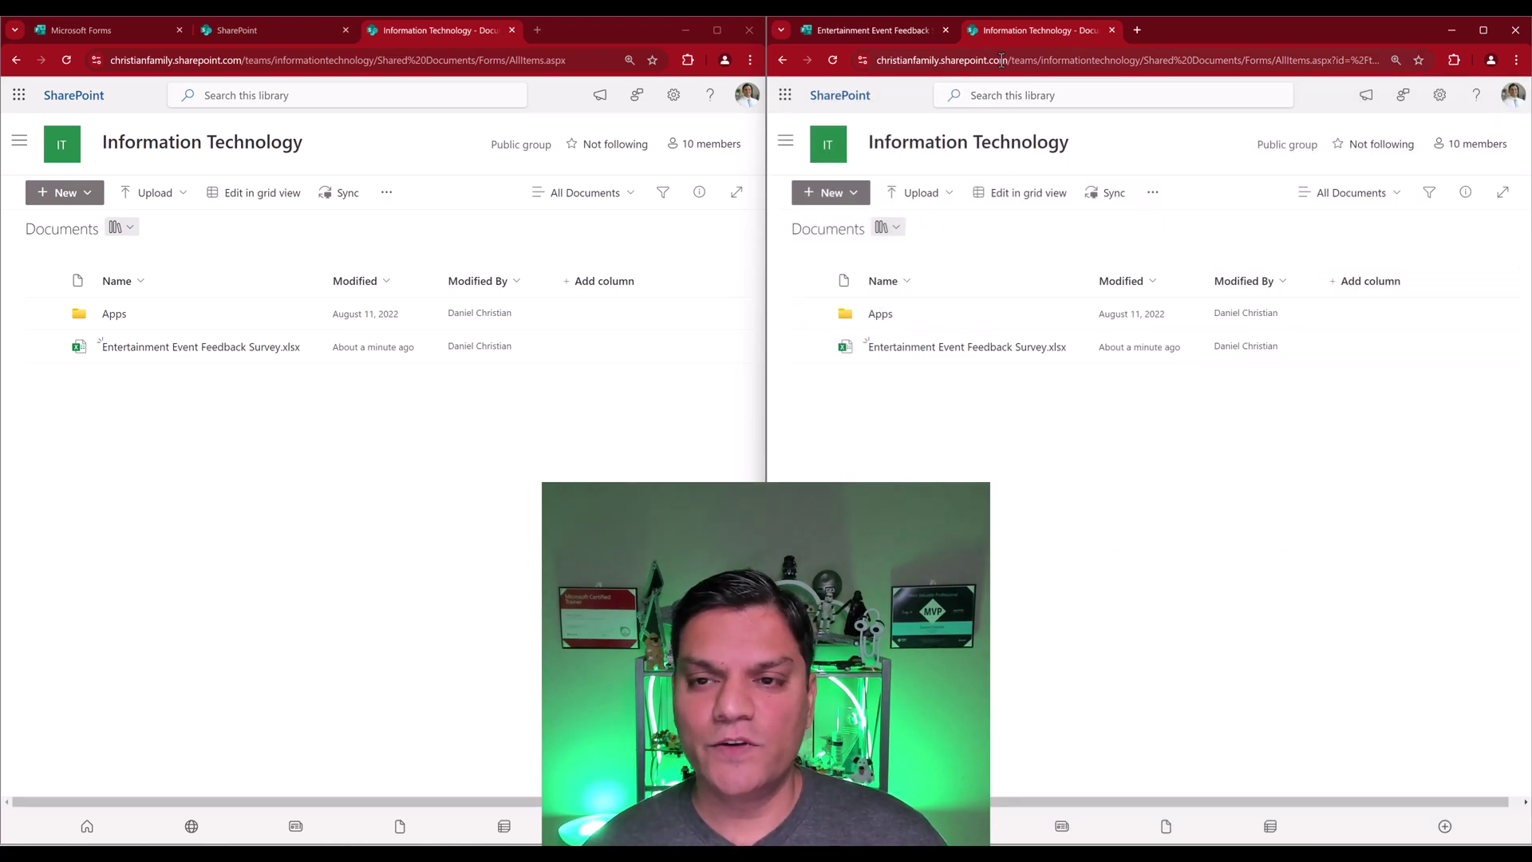
{"action": "left_click", "coordinate": [1001, 61]}
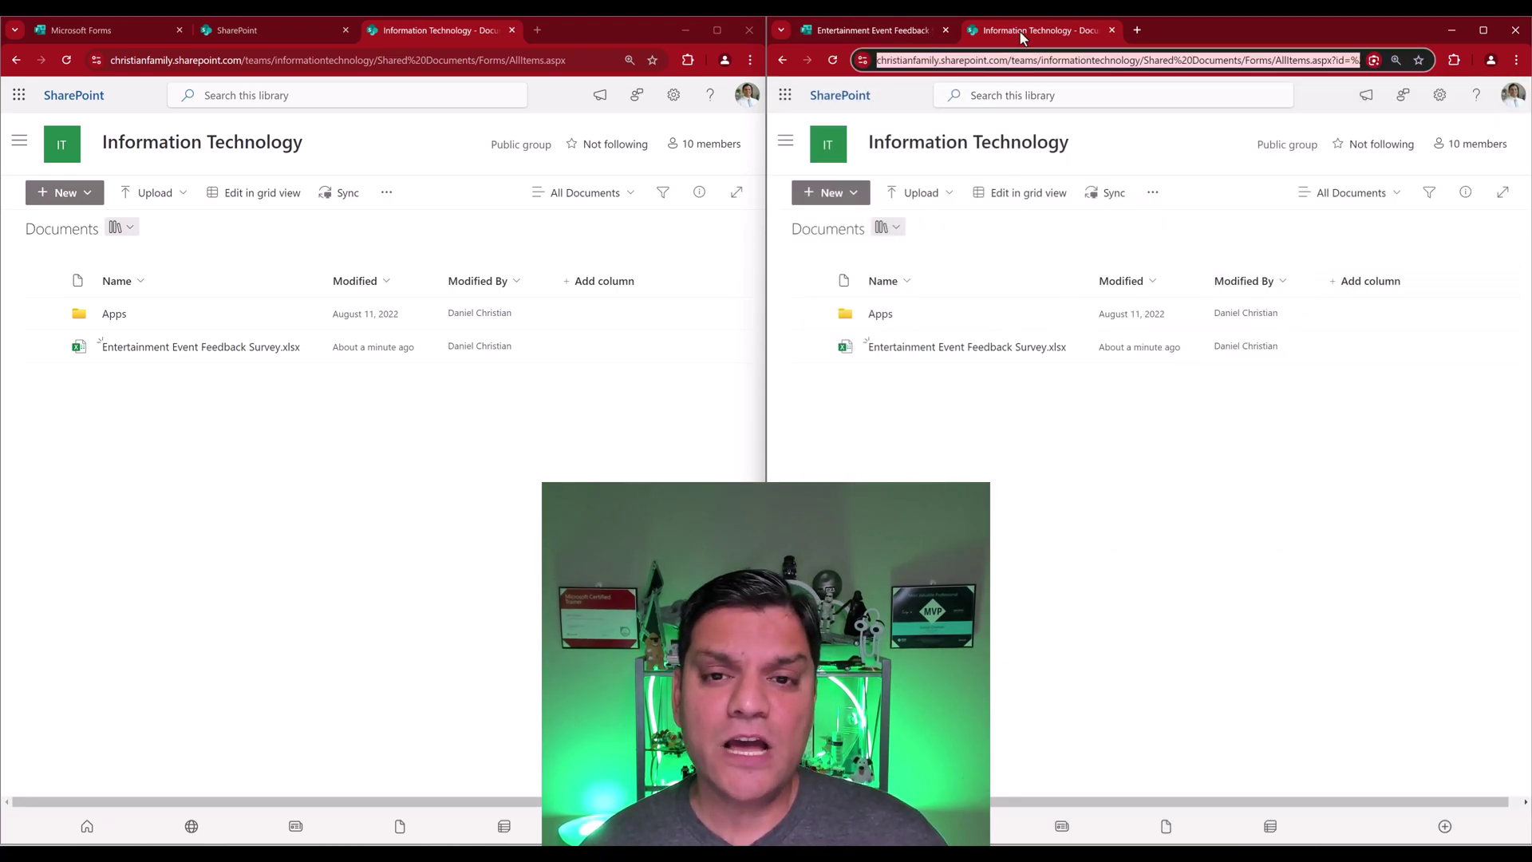
{"action": "left_click", "coordinate": [785, 60]}
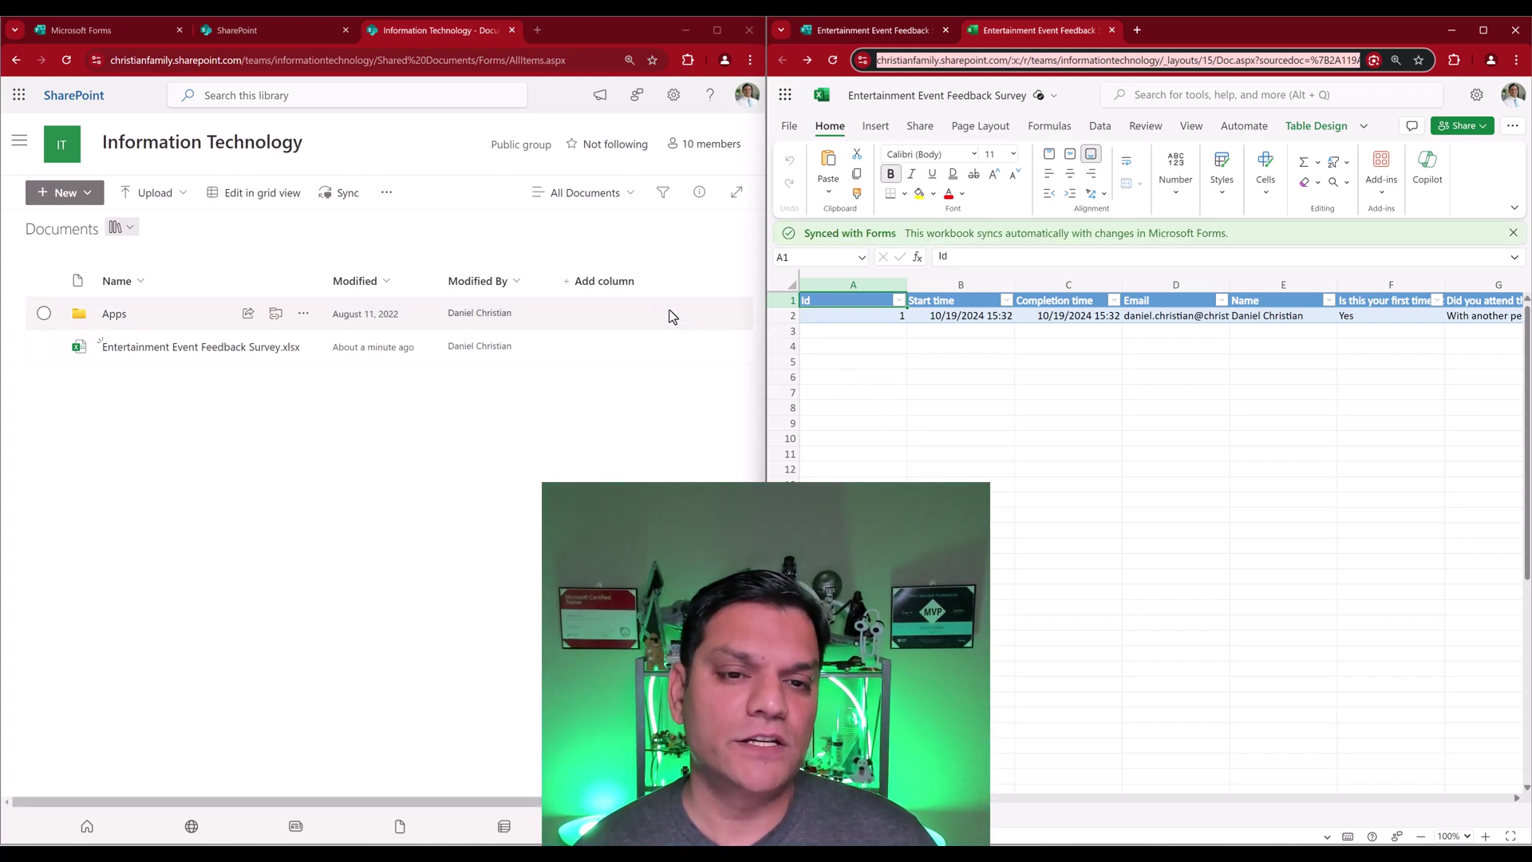
{"action": "left_click", "coordinate": [689, 152]}
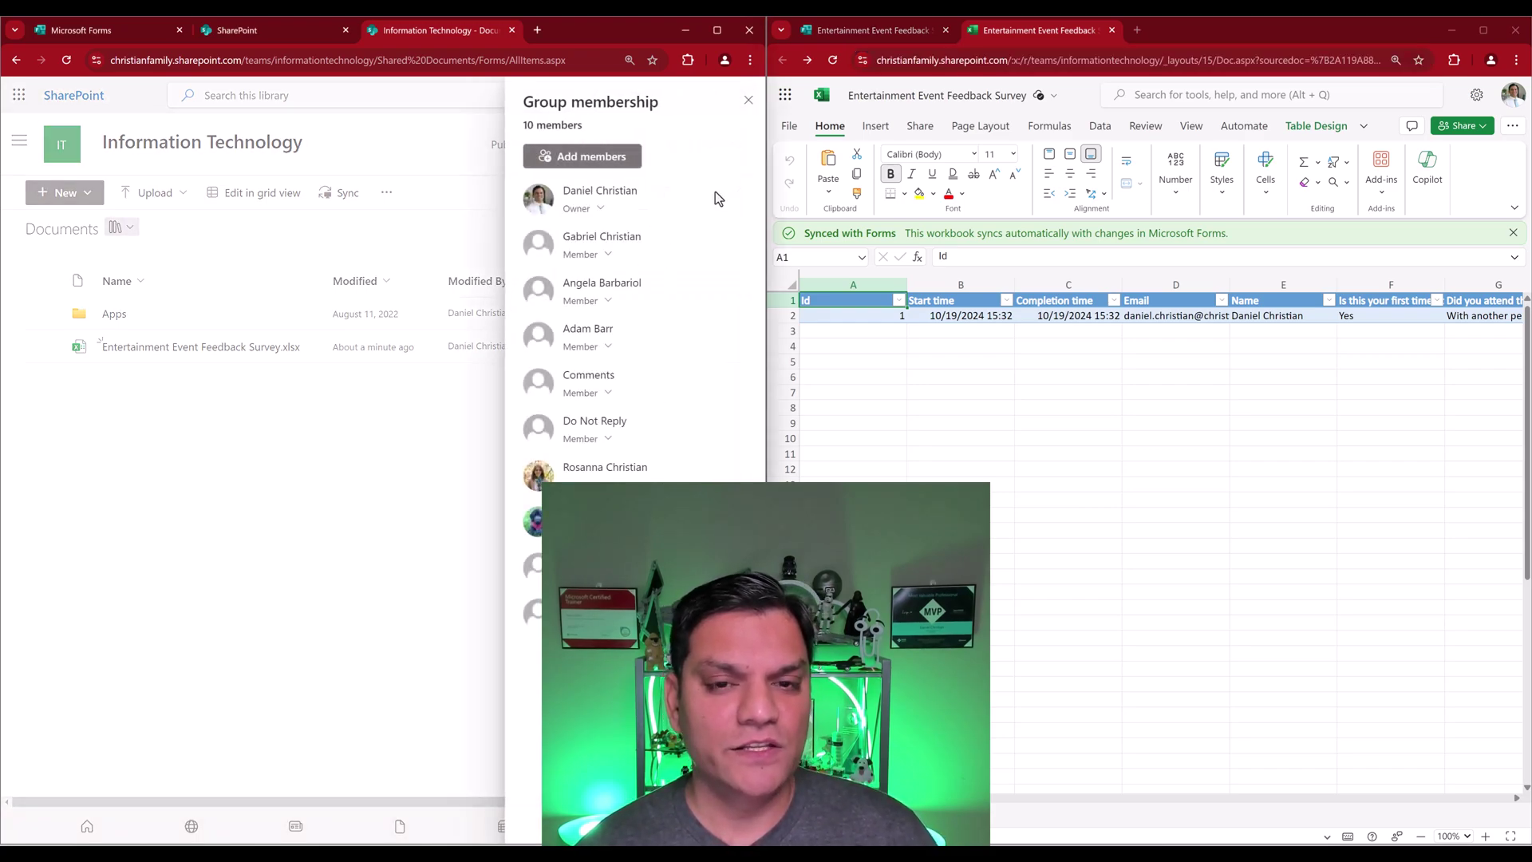
- Close the group membership list and switch to the private browser window's signed-in account
{"action": "left_click", "coordinate": [748, 101]}
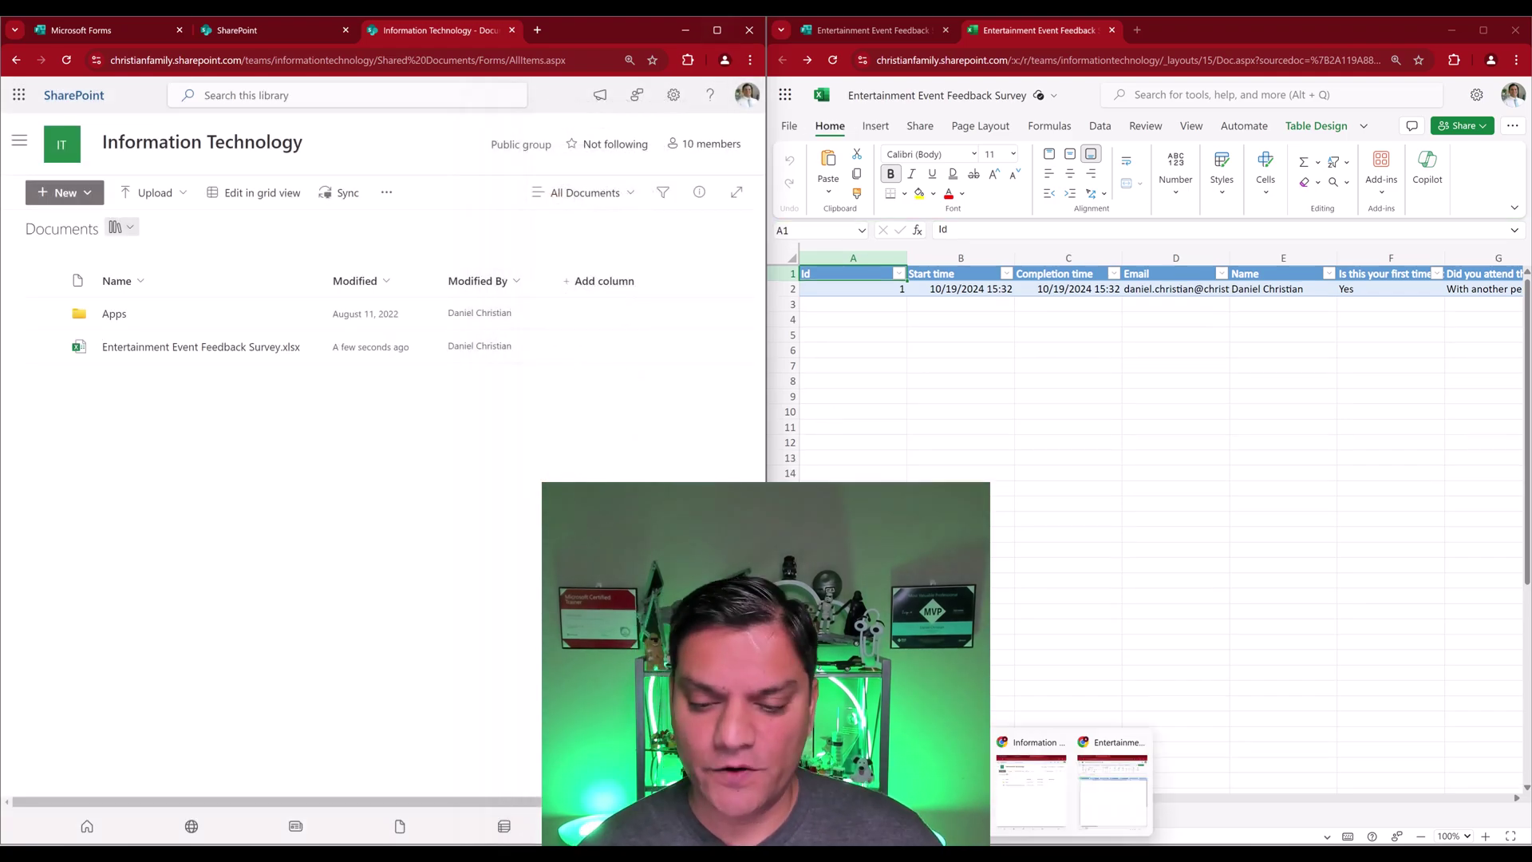
{"action": "key", "text": "alt+Tab"}
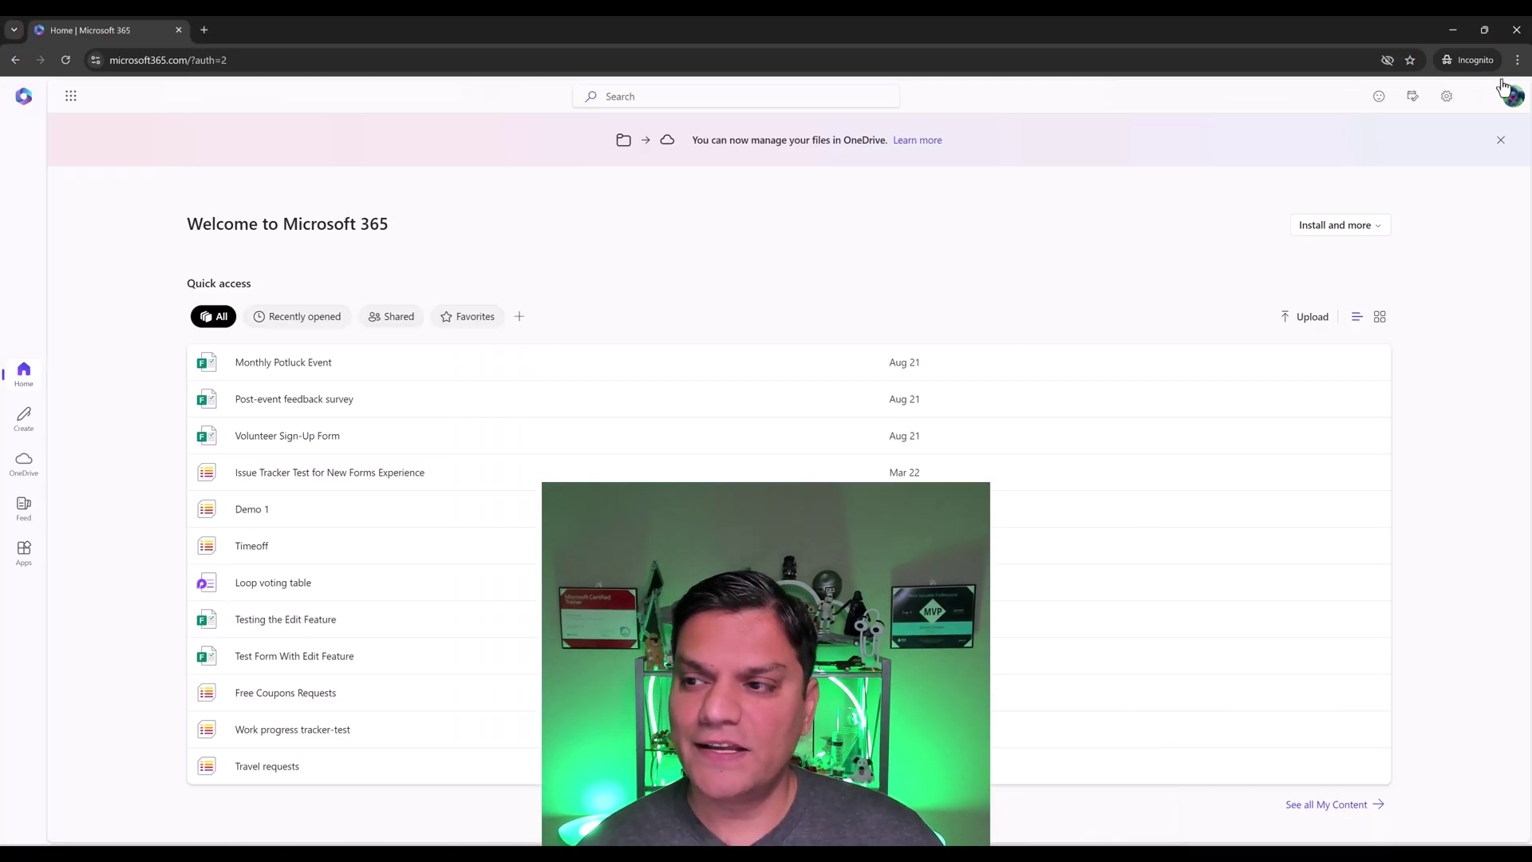
{"action": "left_click", "coordinate": [1515, 97]}
{"action": "left_click", "coordinate": [1515, 98]}
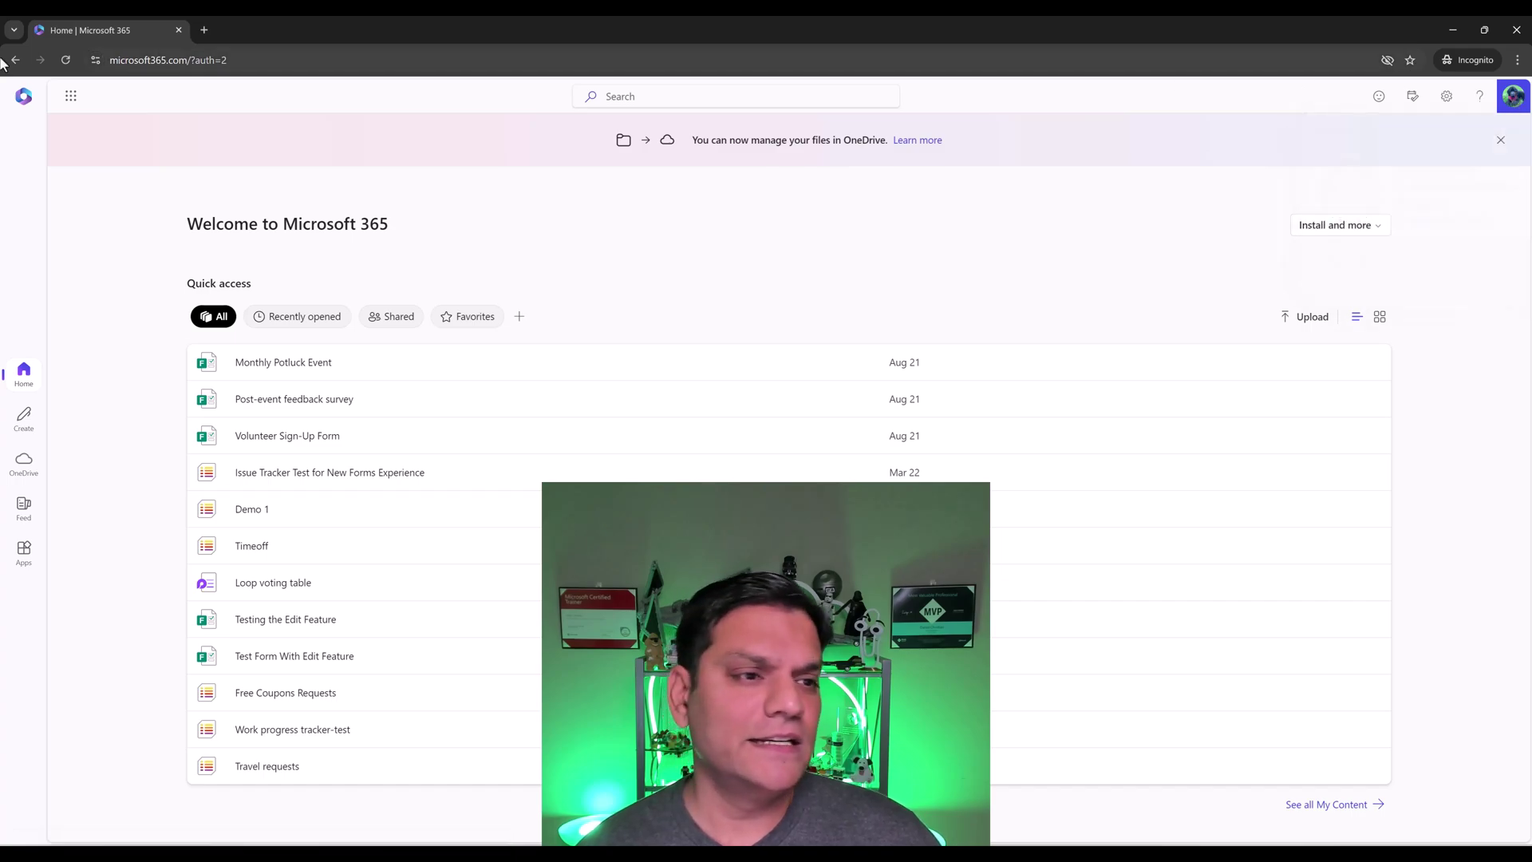
- Open SharePoint there and go to the Information Technology site's Documents library
{"action": "left_click", "coordinate": [79, 102]}
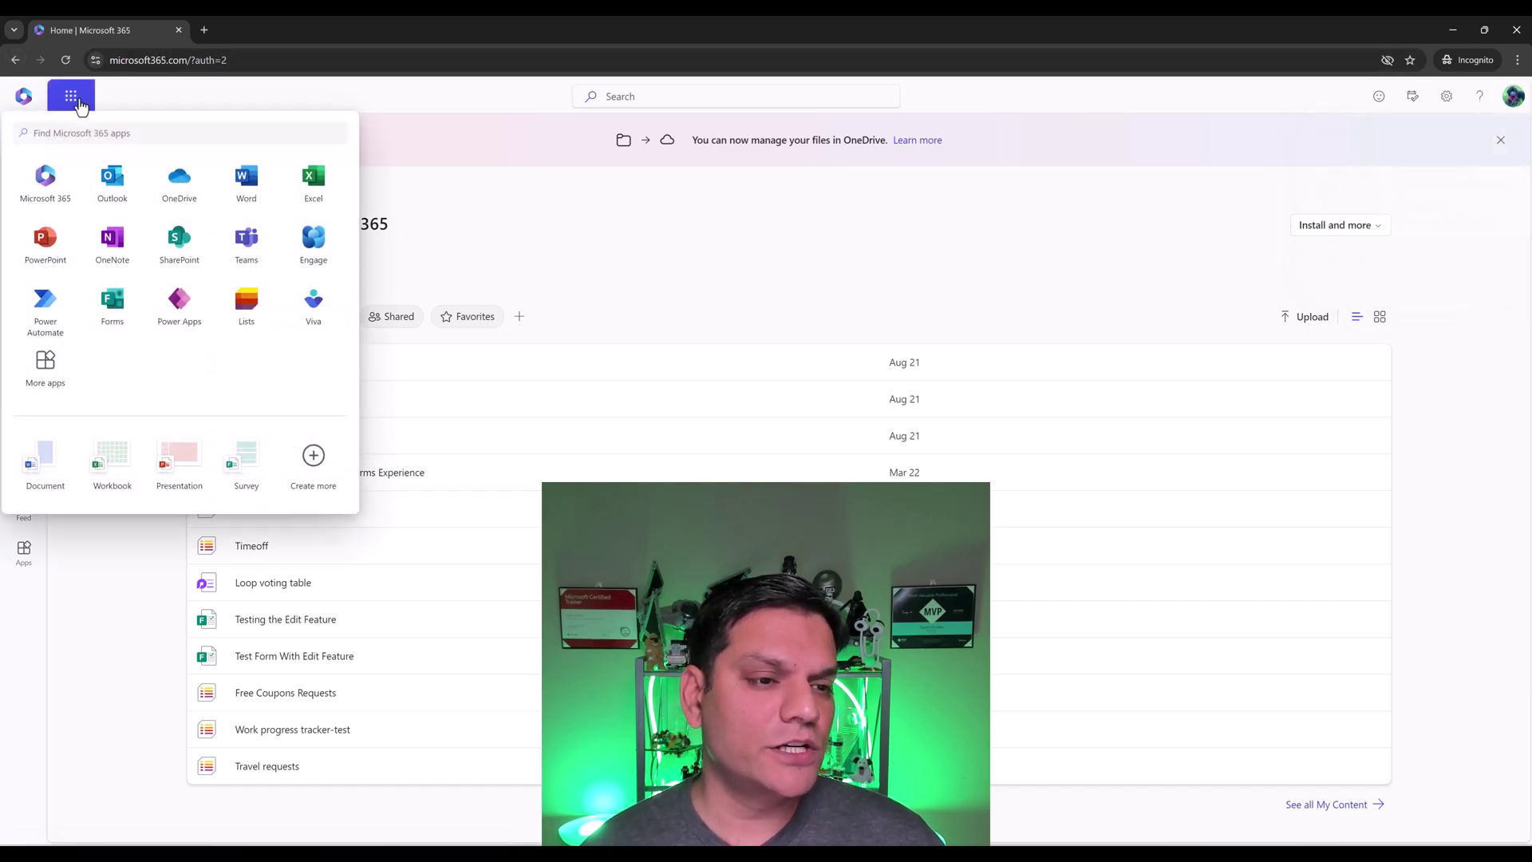
{"action": "left_click", "coordinate": [179, 239]}
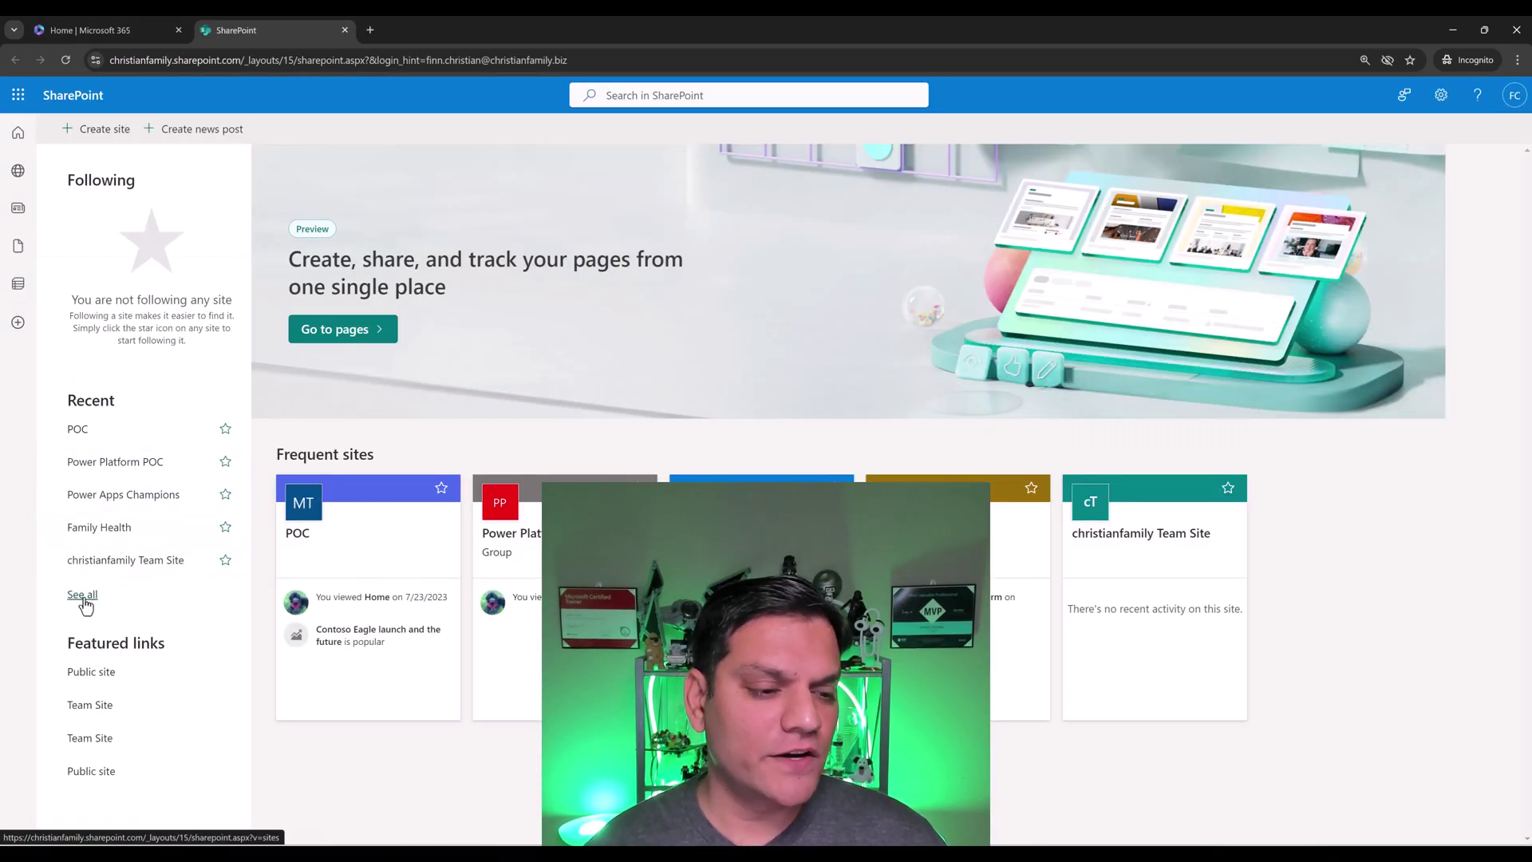
{"action": "left_click", "coordinate": [84, 599]}
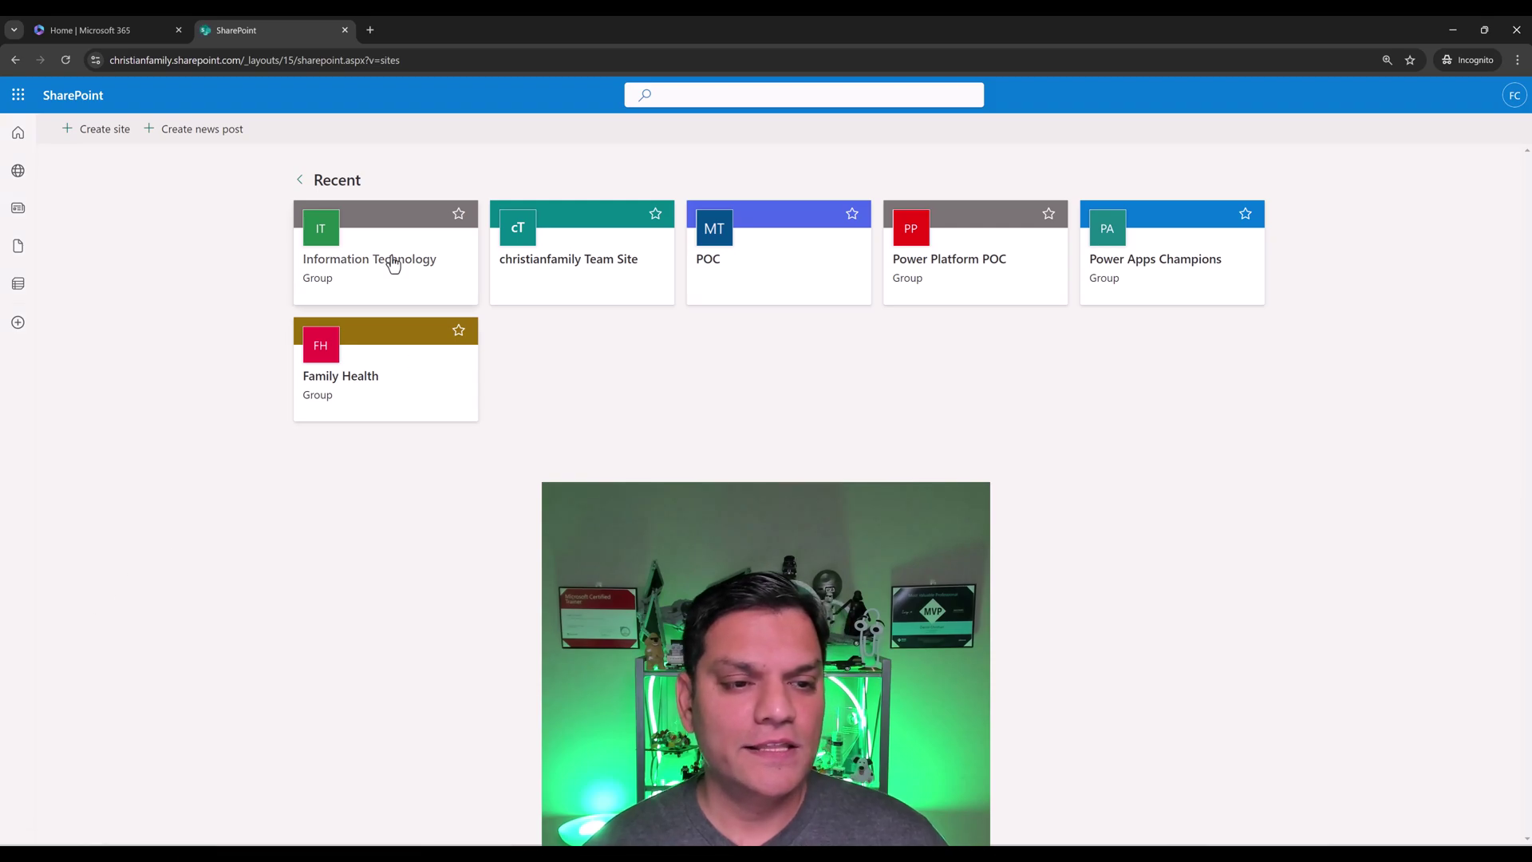
{"action": "left_click", "coordinate": [392, 263]}
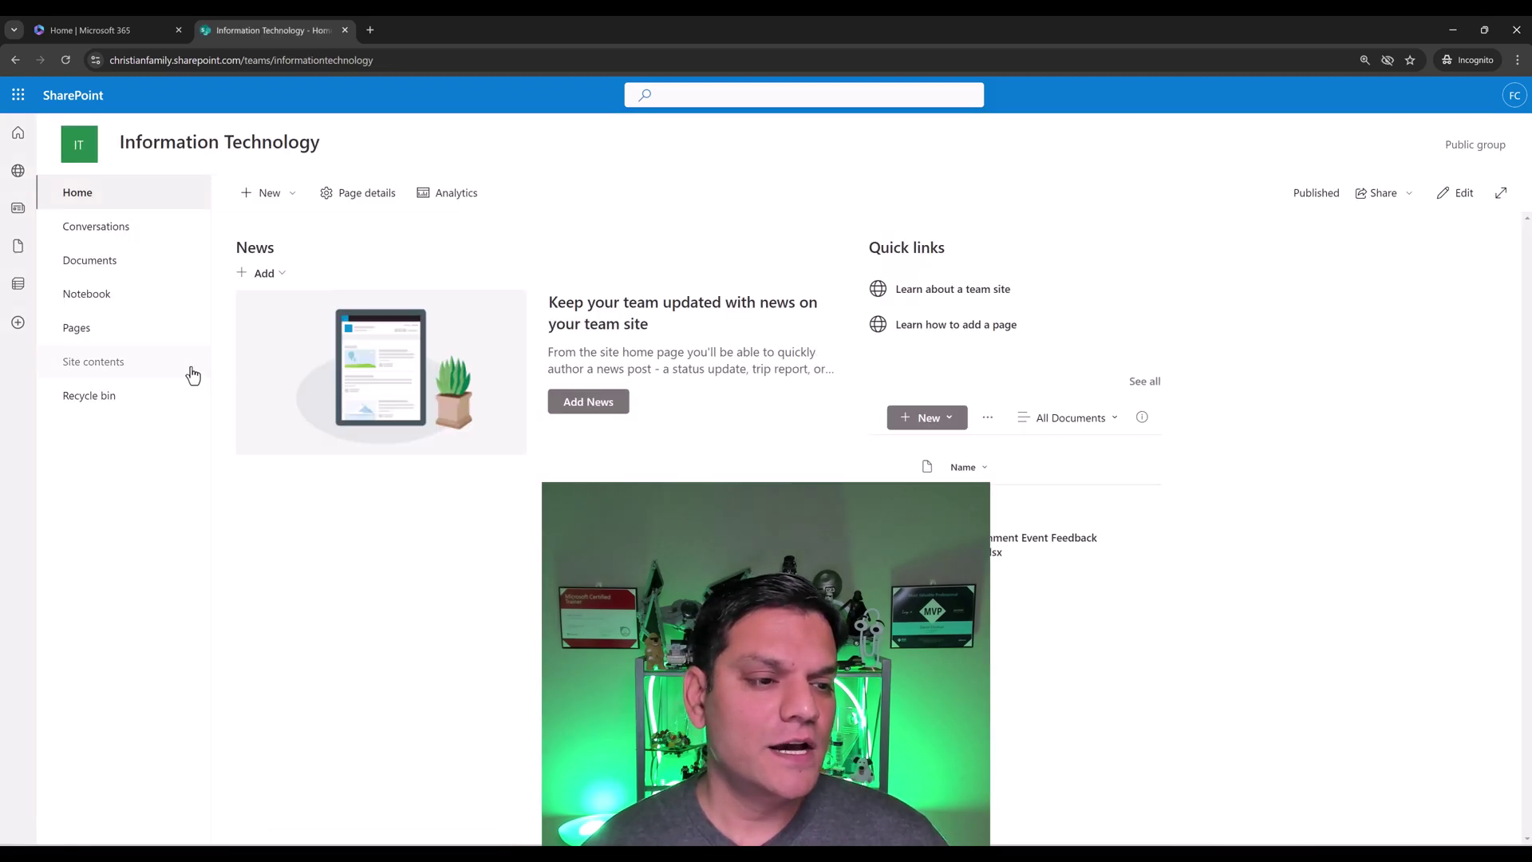
{"action": "left_click", "coordinate": [99, 261]}
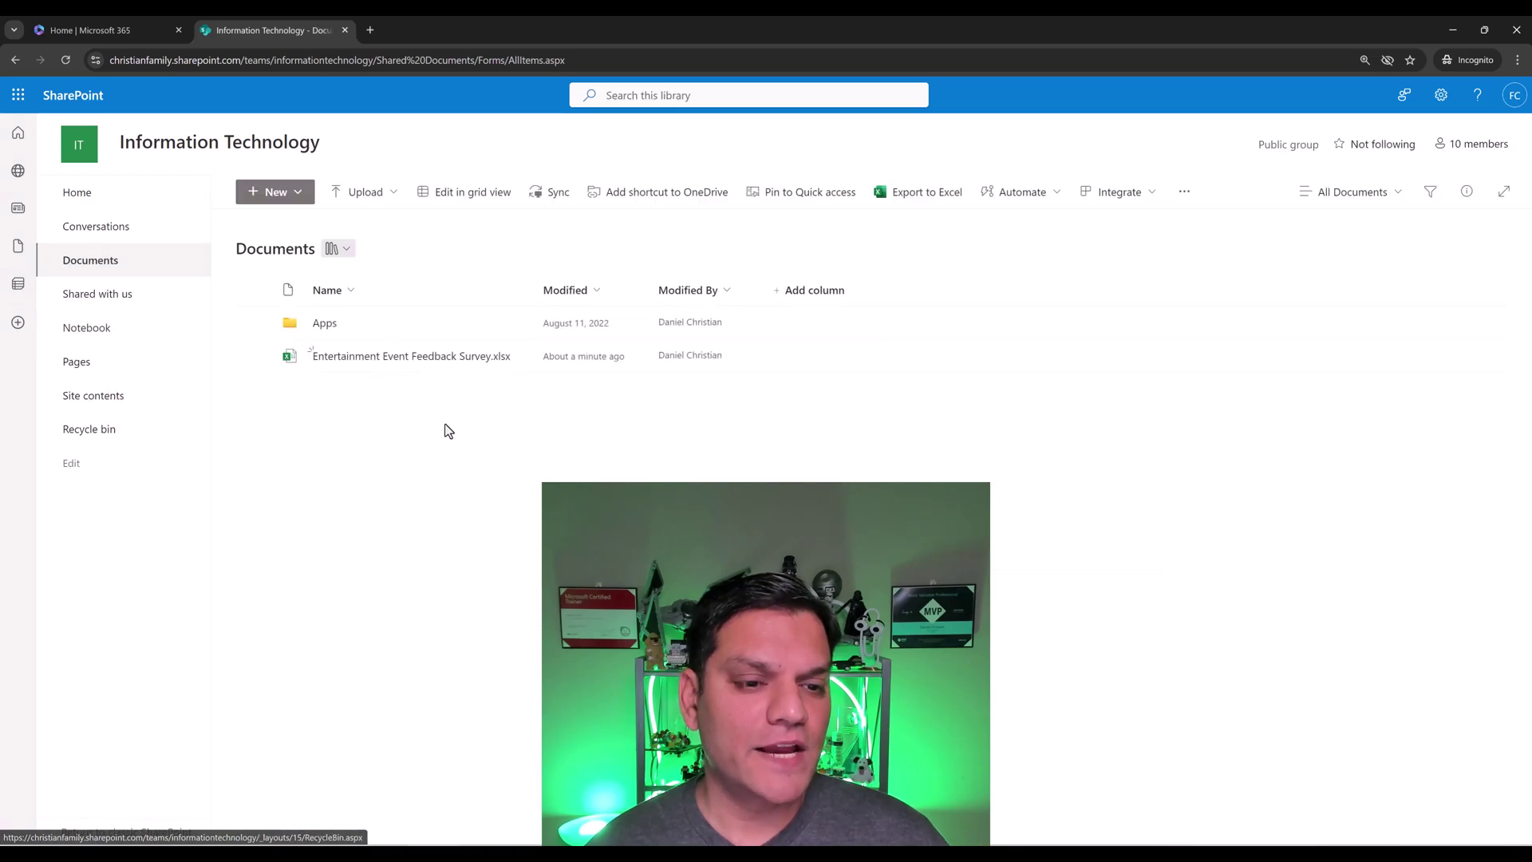
- Open the survey workbook in Excel for the web from the SharePoint file's menu
{"action": "left_click", "coordinate": [514, 356]}
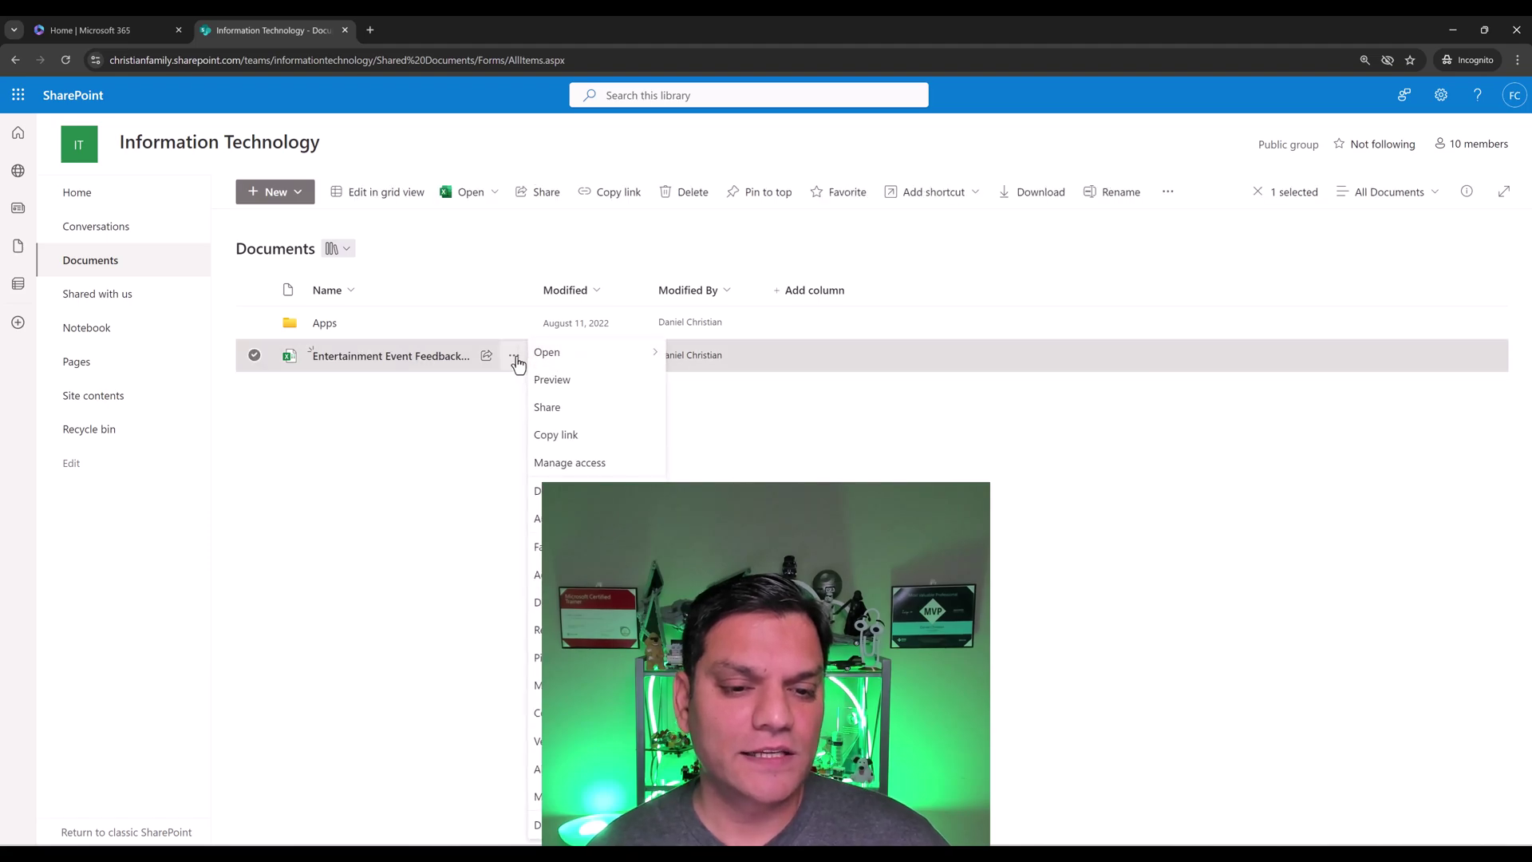
{"action": "mouse_move", "coordinate": [567, 357]}
{"action": "left_click", "coordinate": [739, 363]}
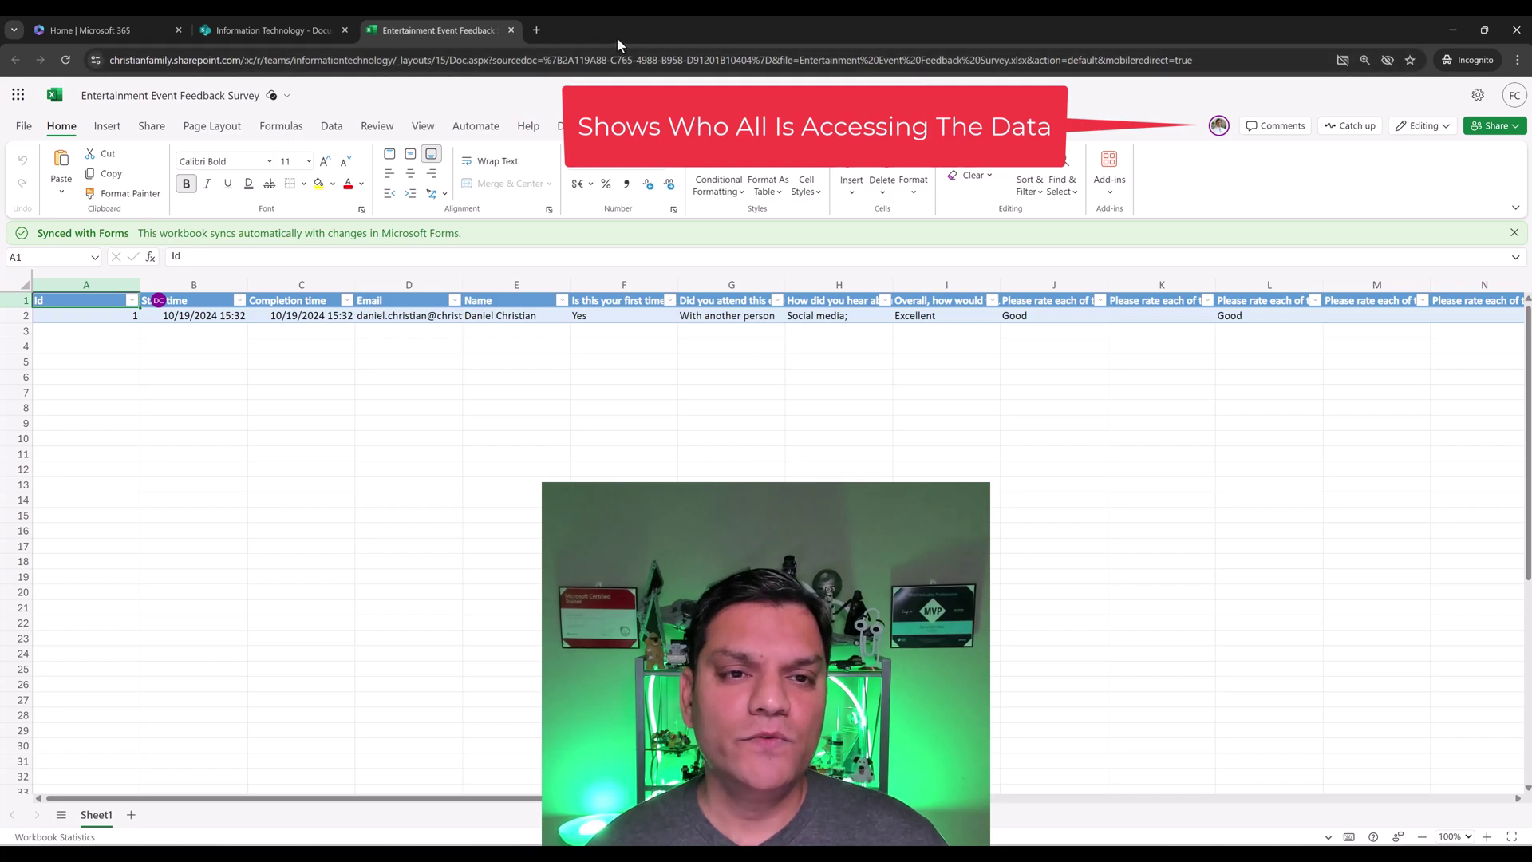
- Shrink the private window, open the same workbook there too, and place it over the others
{"action": "left_click_drag", "start_coordinate": [616, 36], "coordinate": [813, 423]}
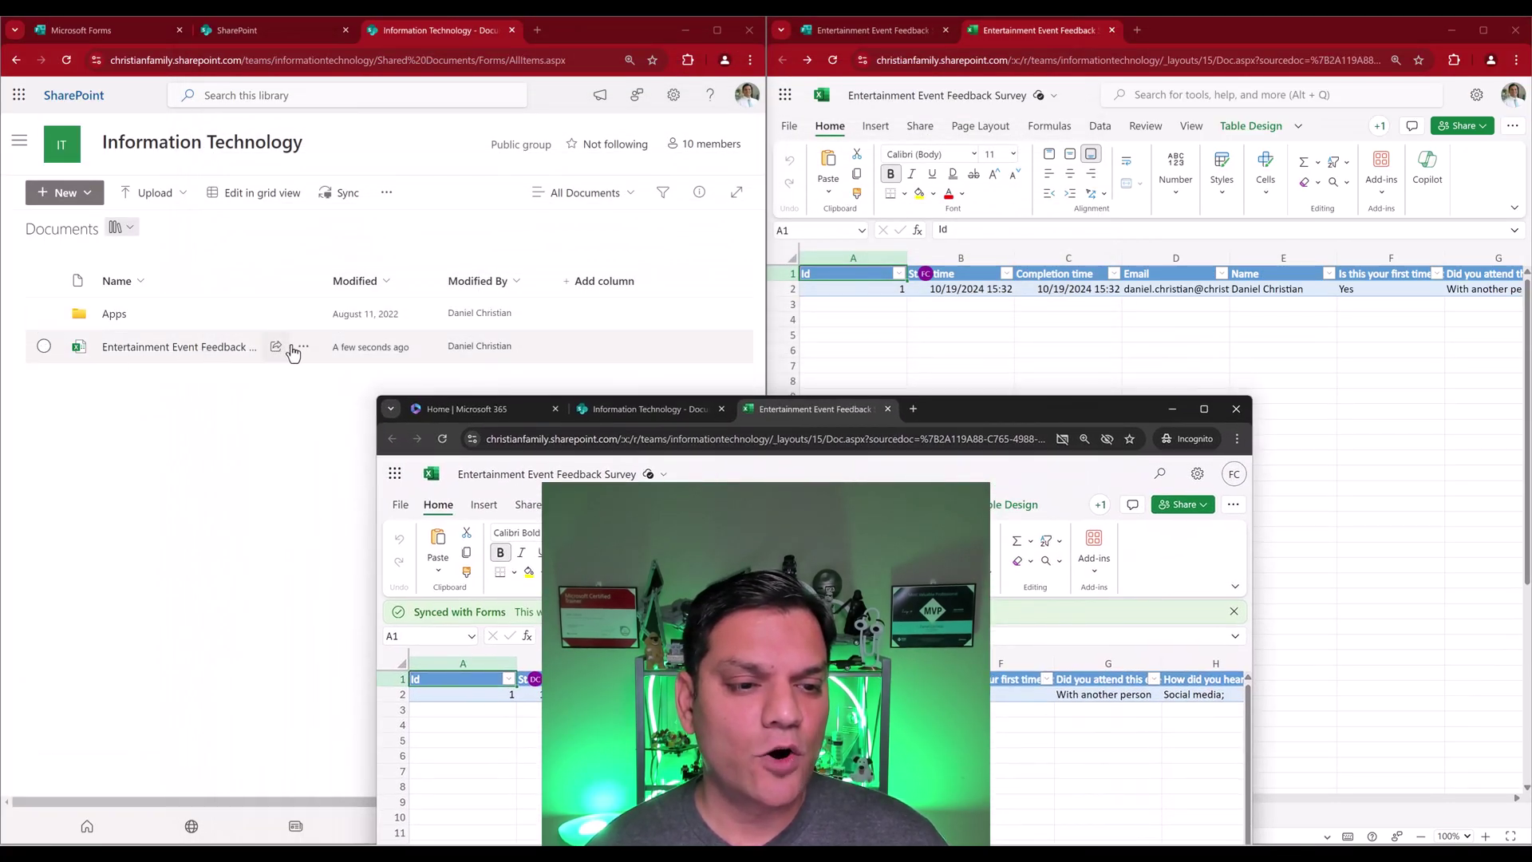
{"action": "left_click", "coordinate": [303, 349]}
{"action": "mouse_move", "coordinate": [363, 347]}
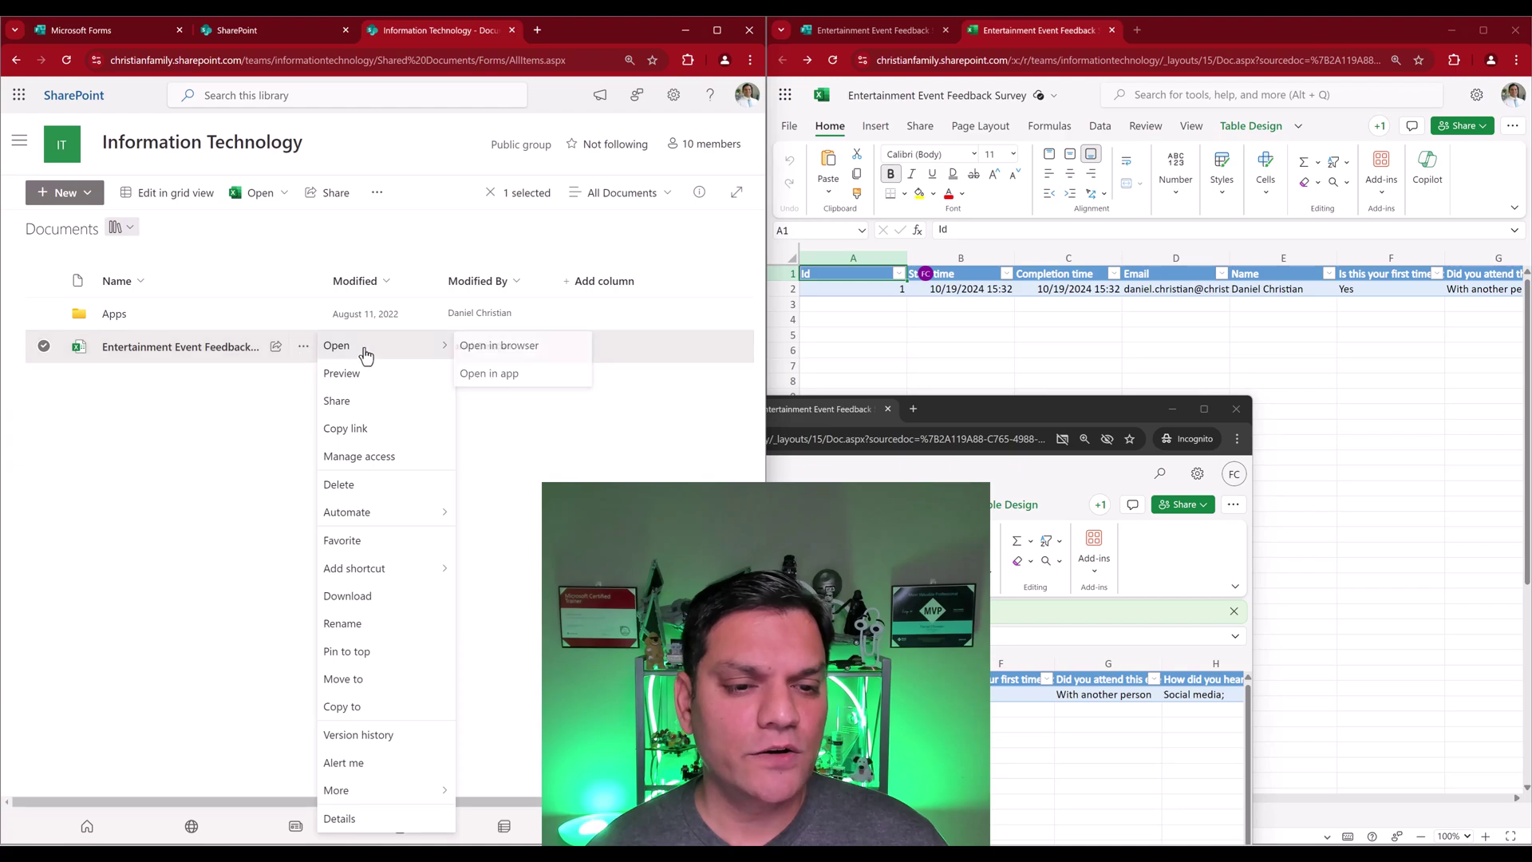
{"action": "left_click", "coordinate": [489, 346]}
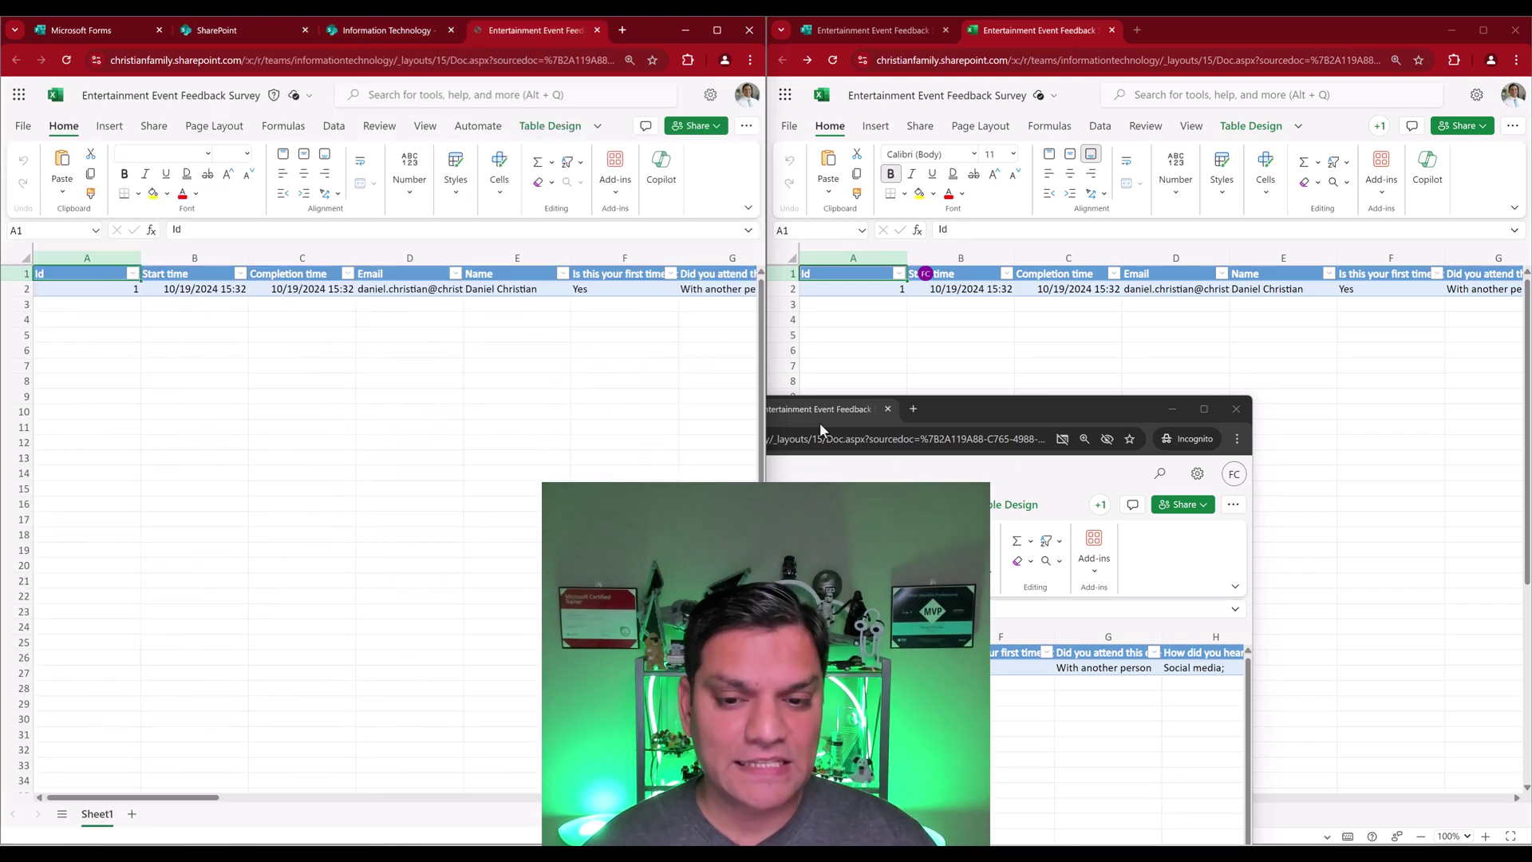
{"action": "left_click_drag", "start_coordinate": [970, 414], "coordinate": [974, 434]}
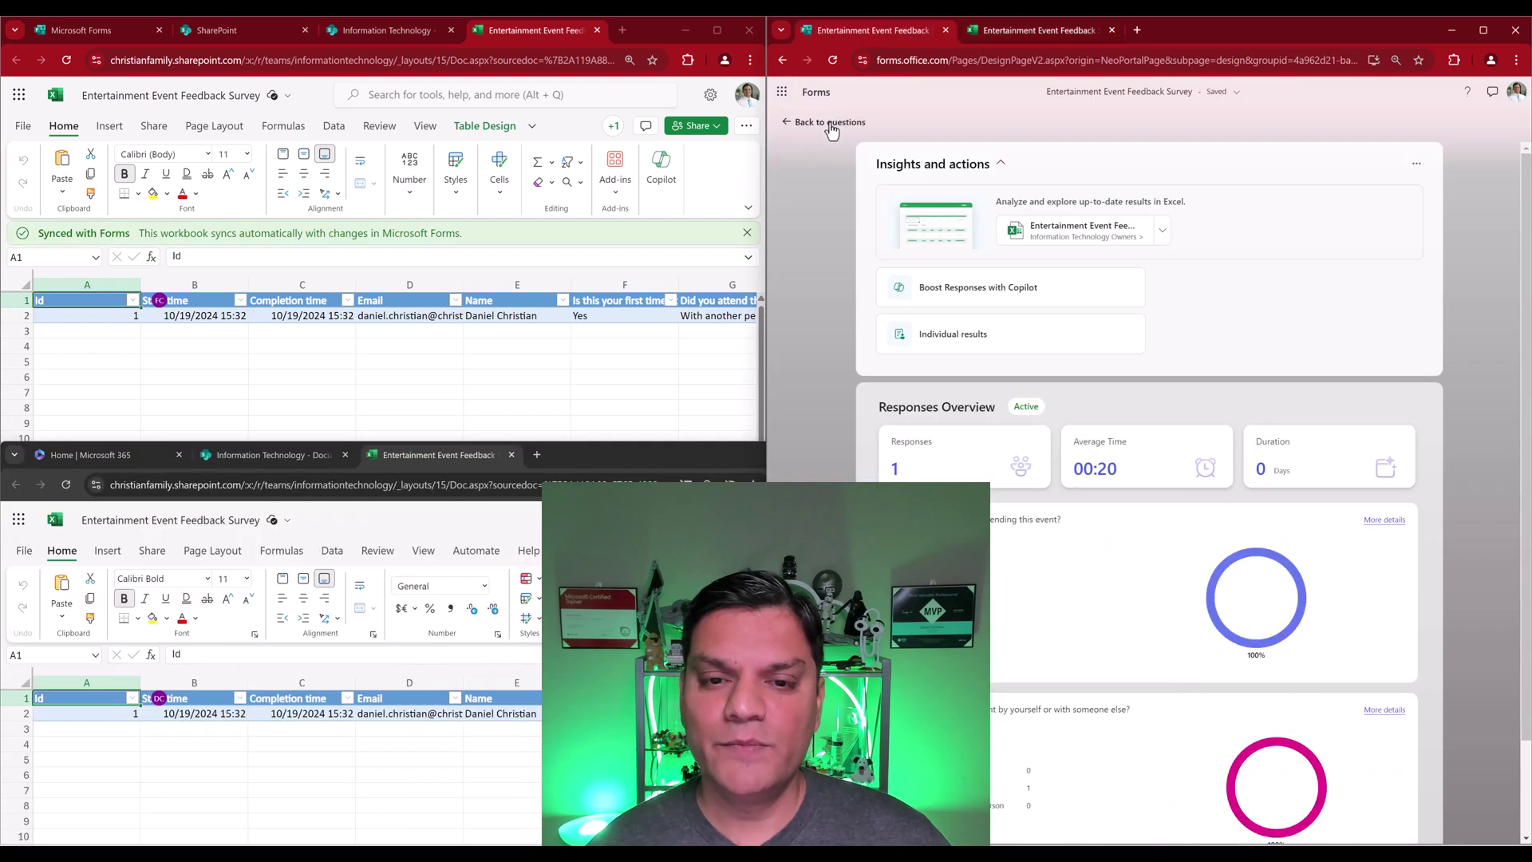
- Fit the private window into the lower-left quarter, then preview the survey and start answering it as a respondent
{"action": "left_click", "coordinate": [830, 127]}
{"action": "scroll", "coordinate": [960, 250], "scroll_direction": "up", "scroll_amount": 6}
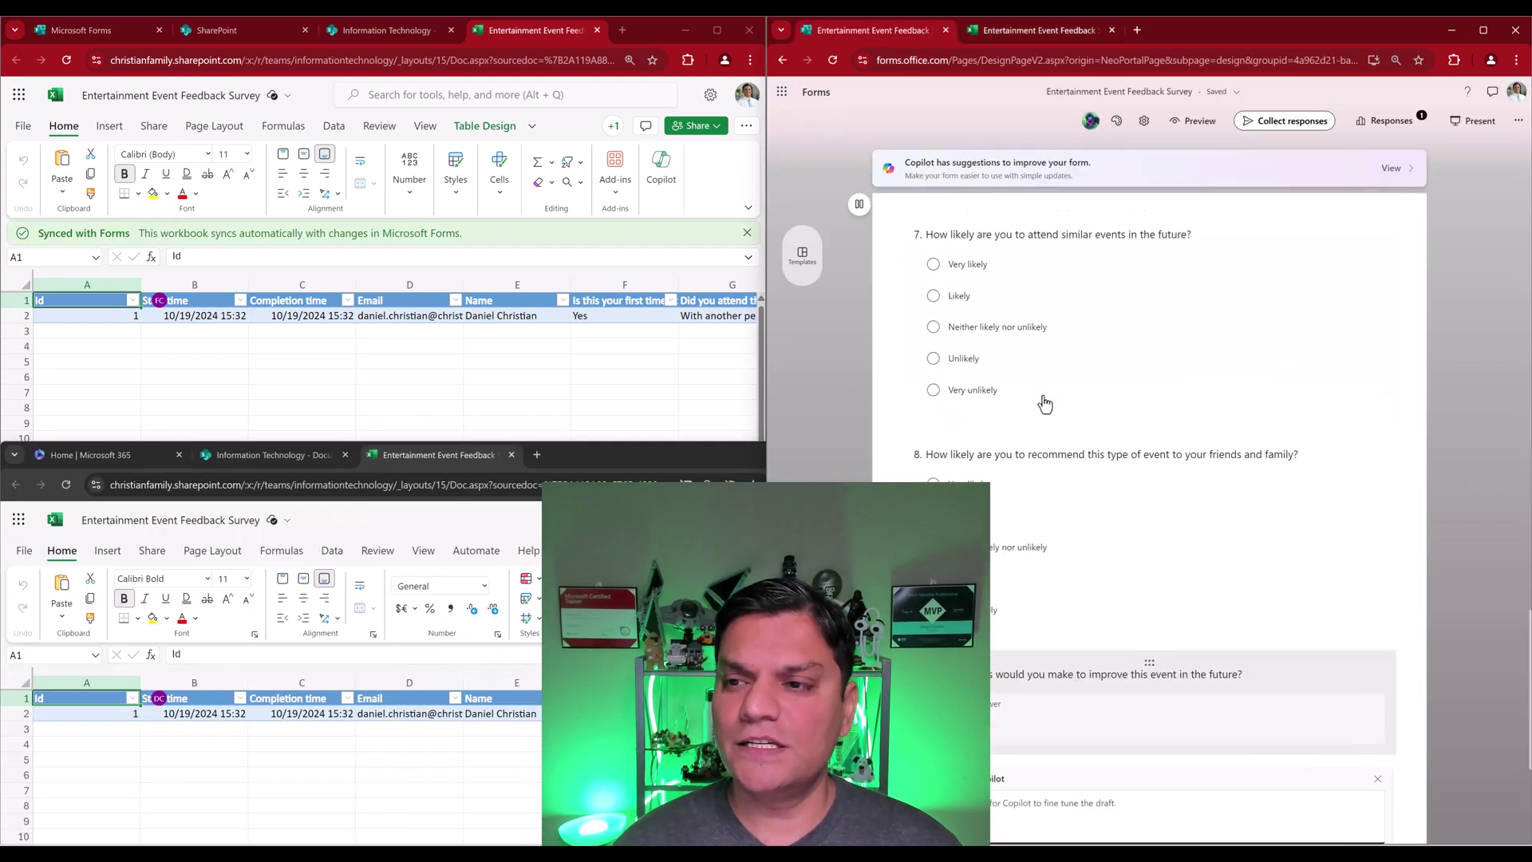
{"action": "left_click", "coordinate": [1199, 121]}
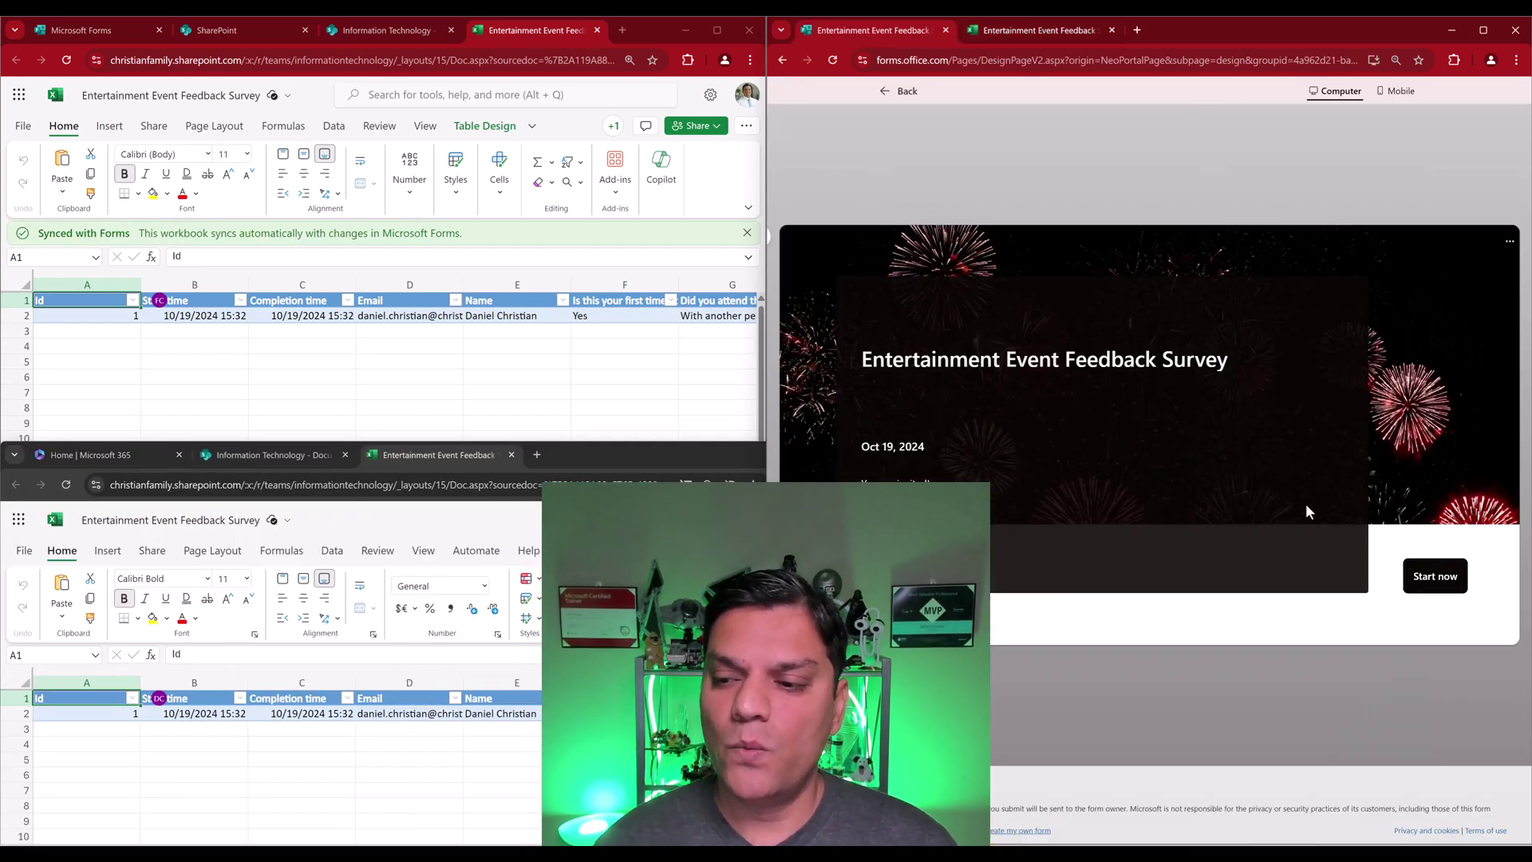
{"action": "left_click", "coordinate": [1444, 578]}
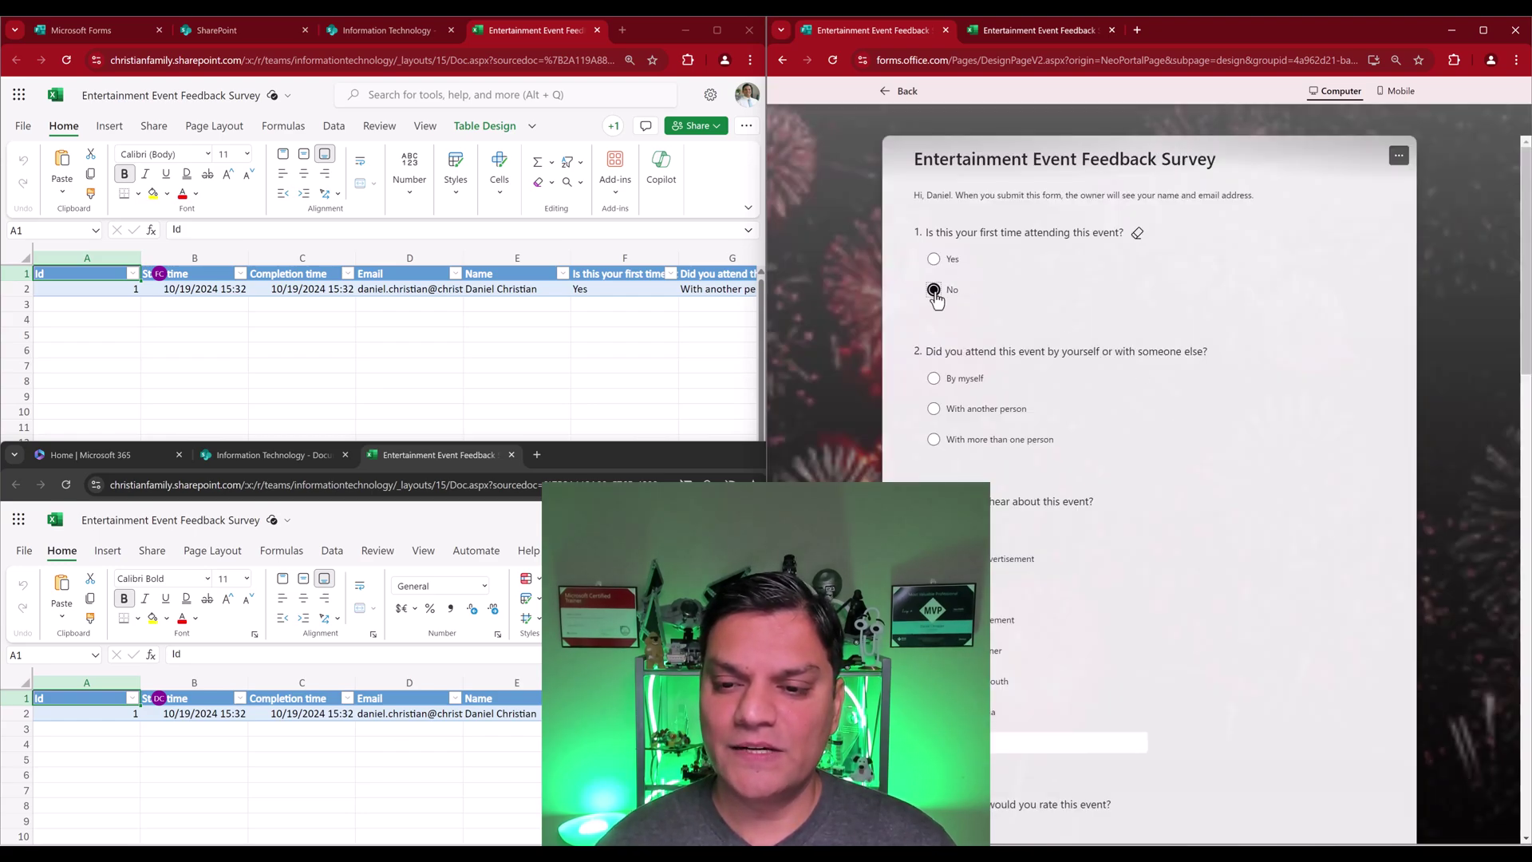
{"action": "scroll", "coordinate": [939, 450], "scroll_direction": "down", "scroll_amount": 2}
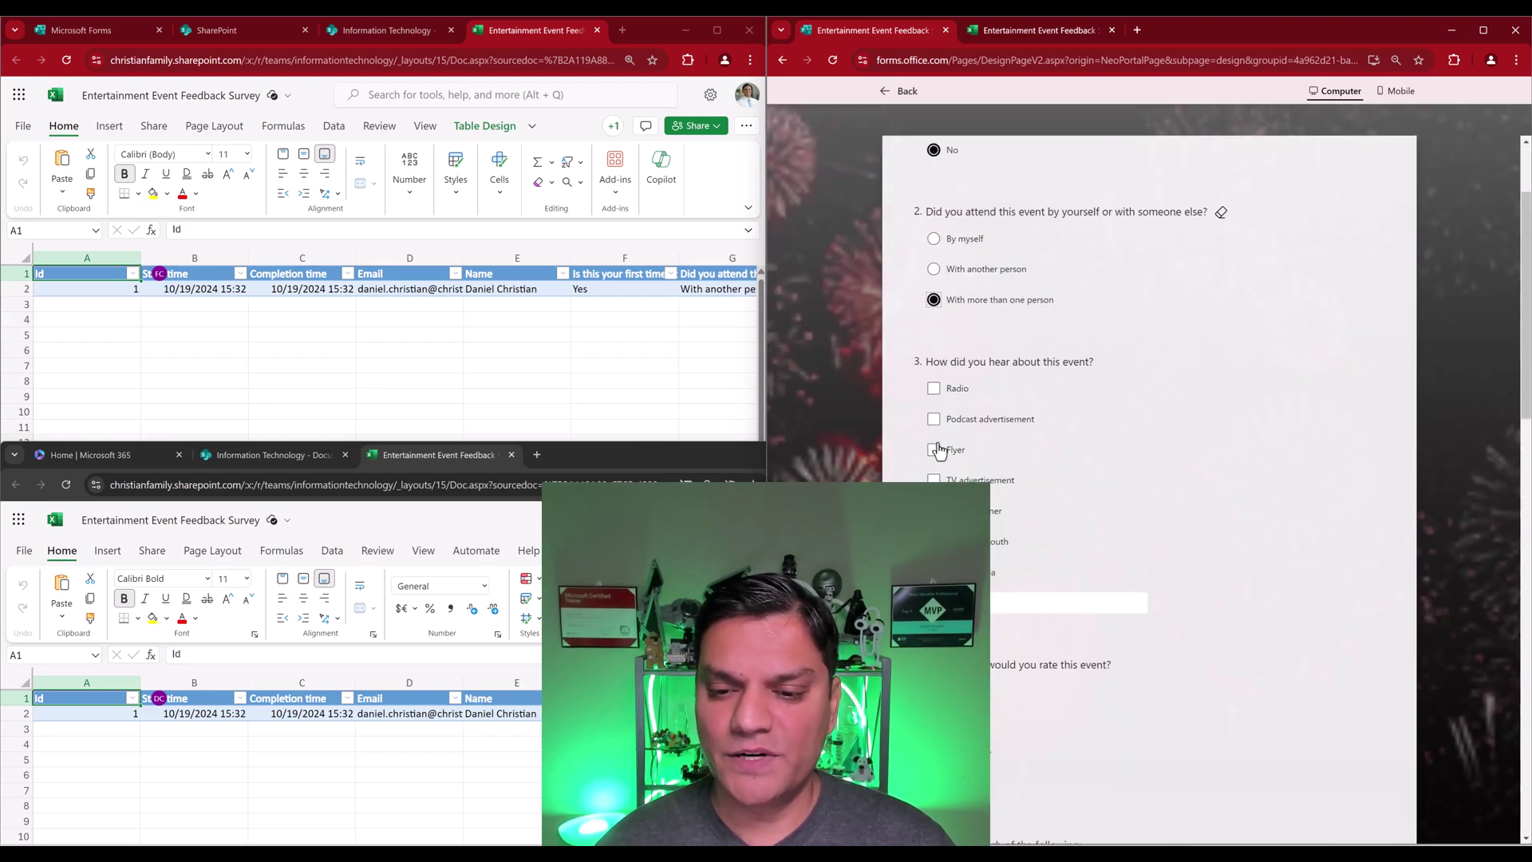
{"action": "scroll", "coordinate": [1039, 568], "scroll_direction": "down", "scroll_amount": 3}
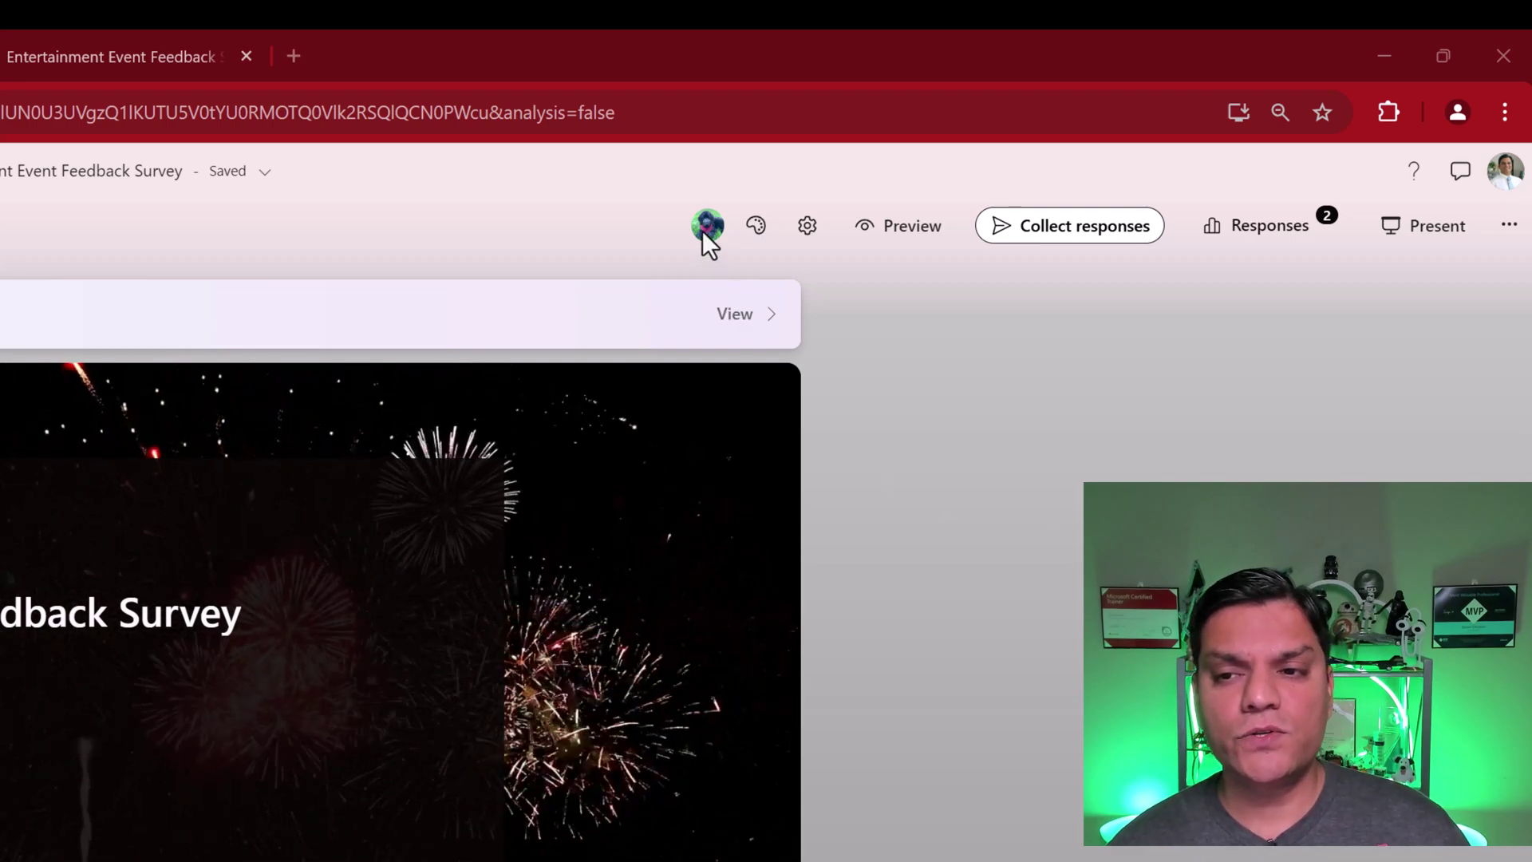
{"action": "mouse_move", "coordinate": [701, 233]}
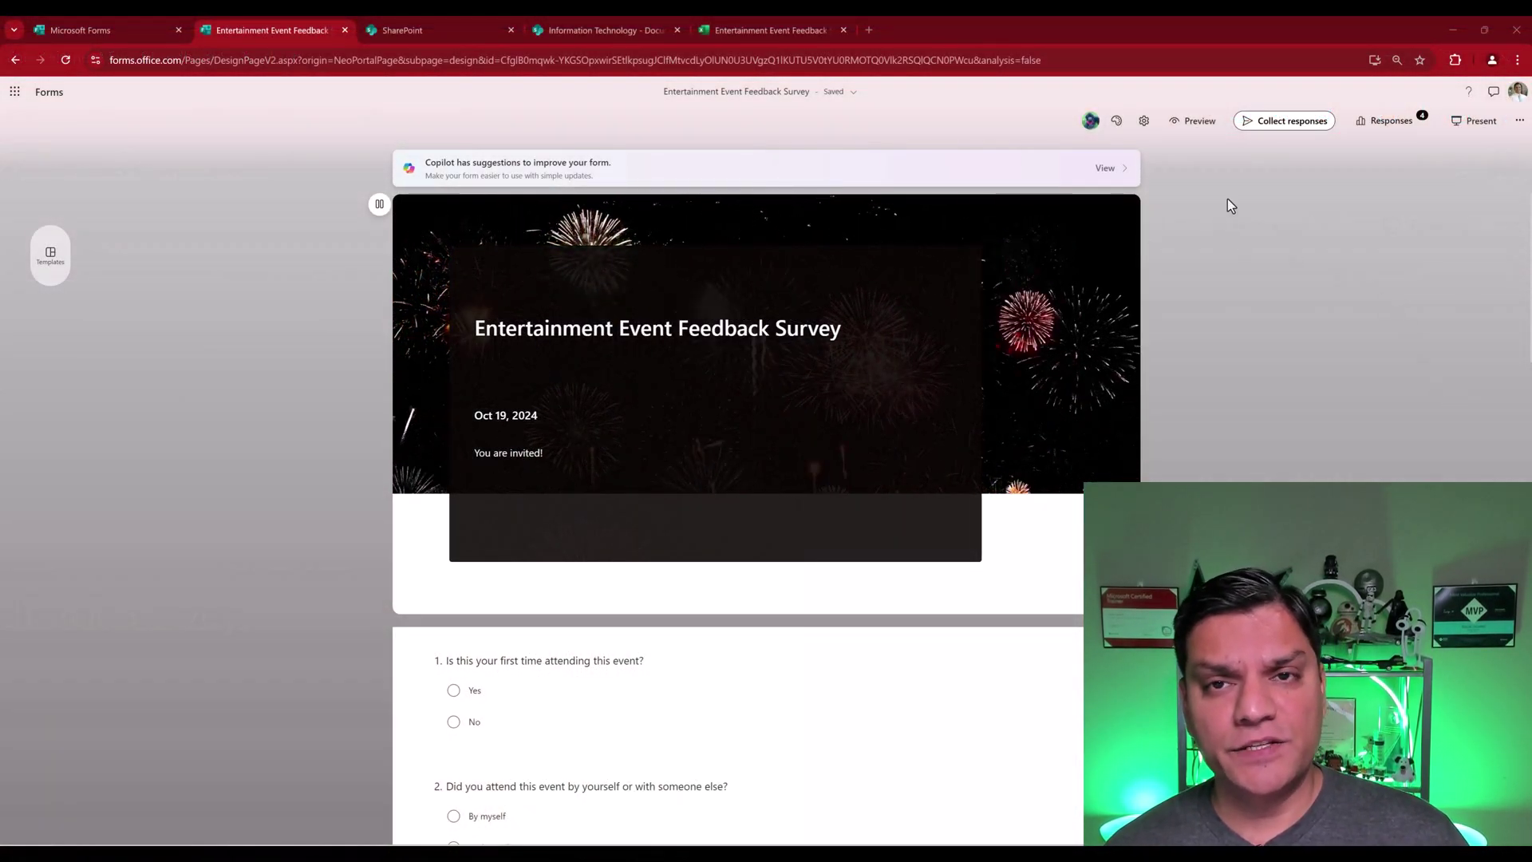
- Open the Responses summary and scroll through each question's charts for the four responses
{"action": "left_click", "coordinate": [1391, 127]}
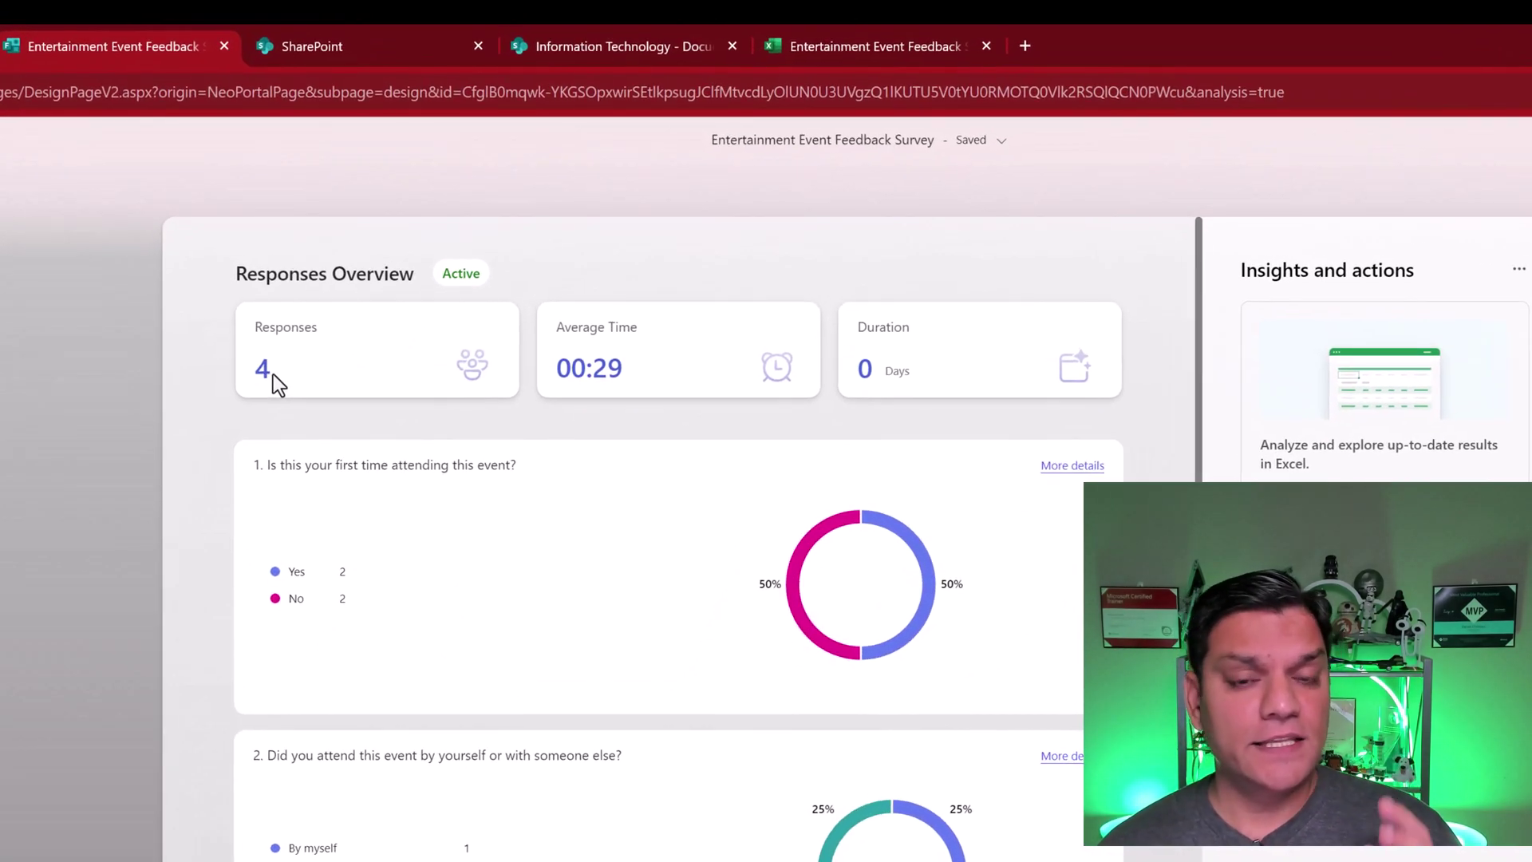
{"action": "scroll", "coordinate": [212, 792], "scroll_direction": "down", "scroll_amount": 3}
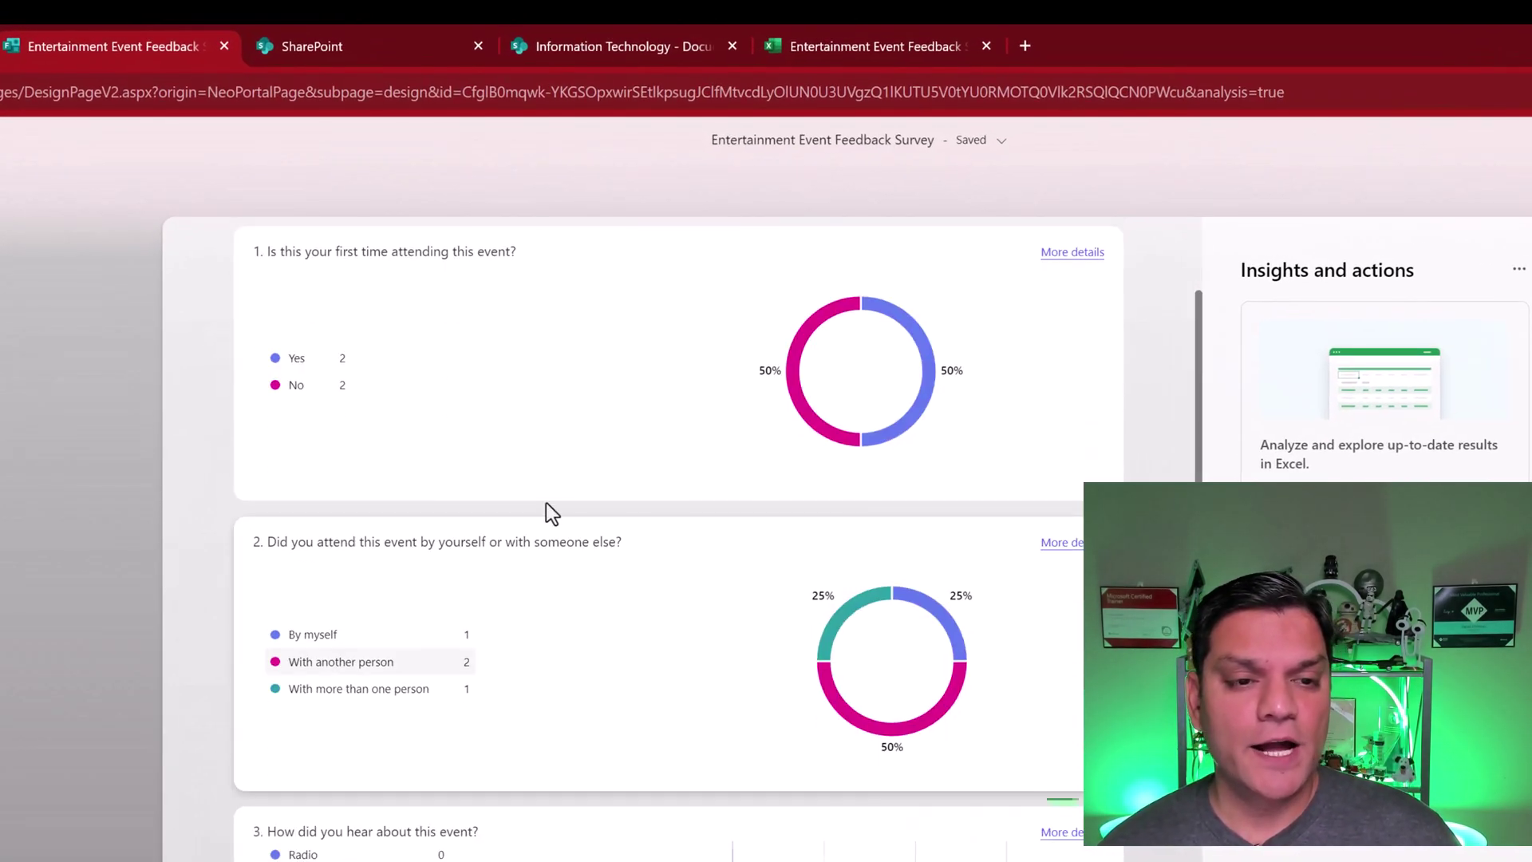
{"action": "mouse_move", "coordinate": [801, 390]}
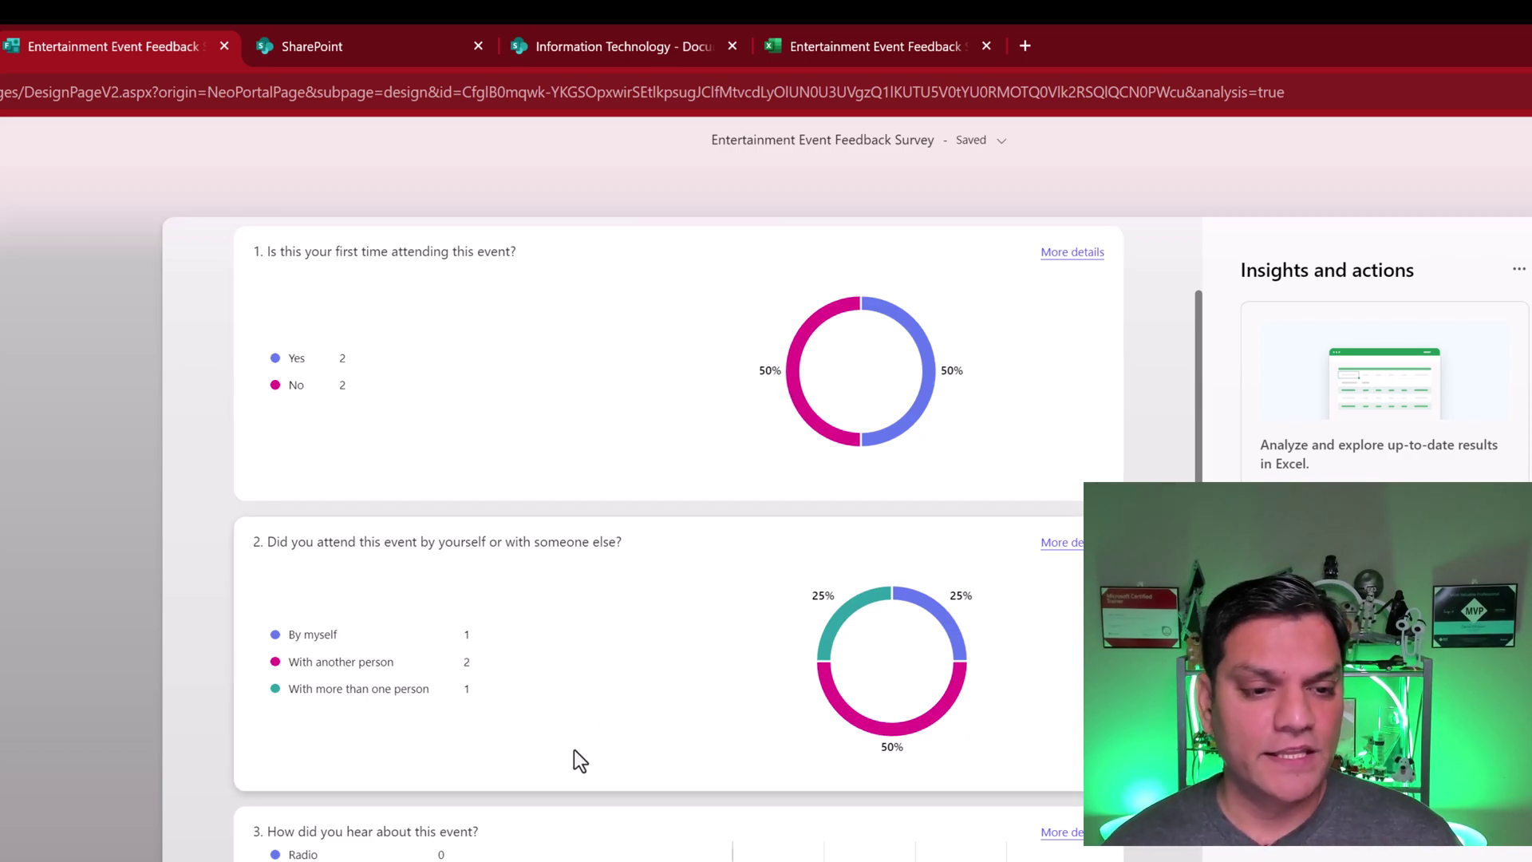
{"action": "scroll", "coordinate": [575, 749], "scroll_direction": "down", "scroll_amount": 2}
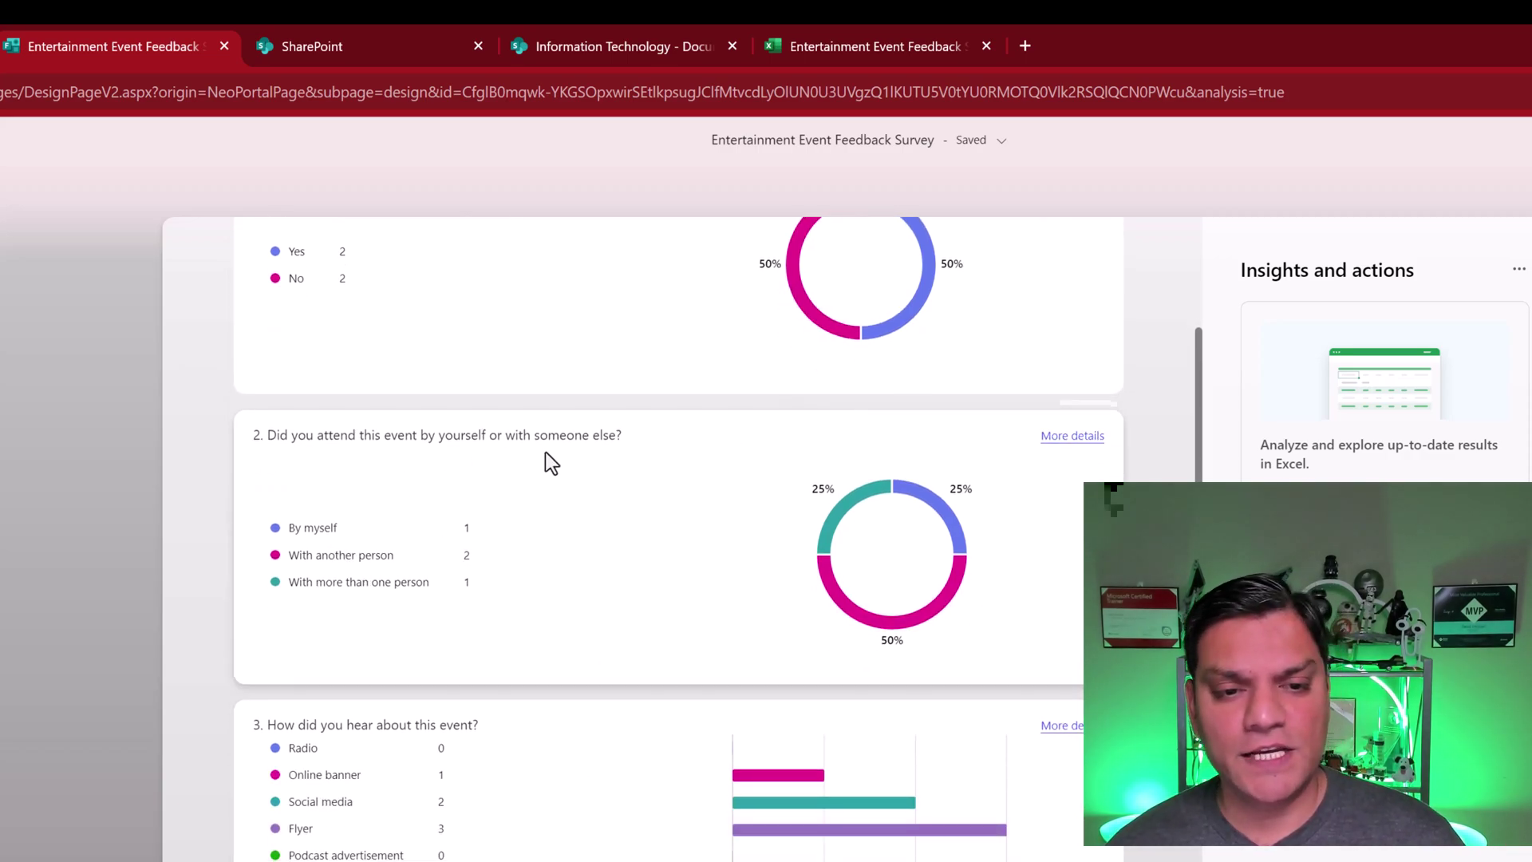
{"action": "scroll", "coordinate": [714, 771], "scroll_direction": "down", "scroll_amount": 1}
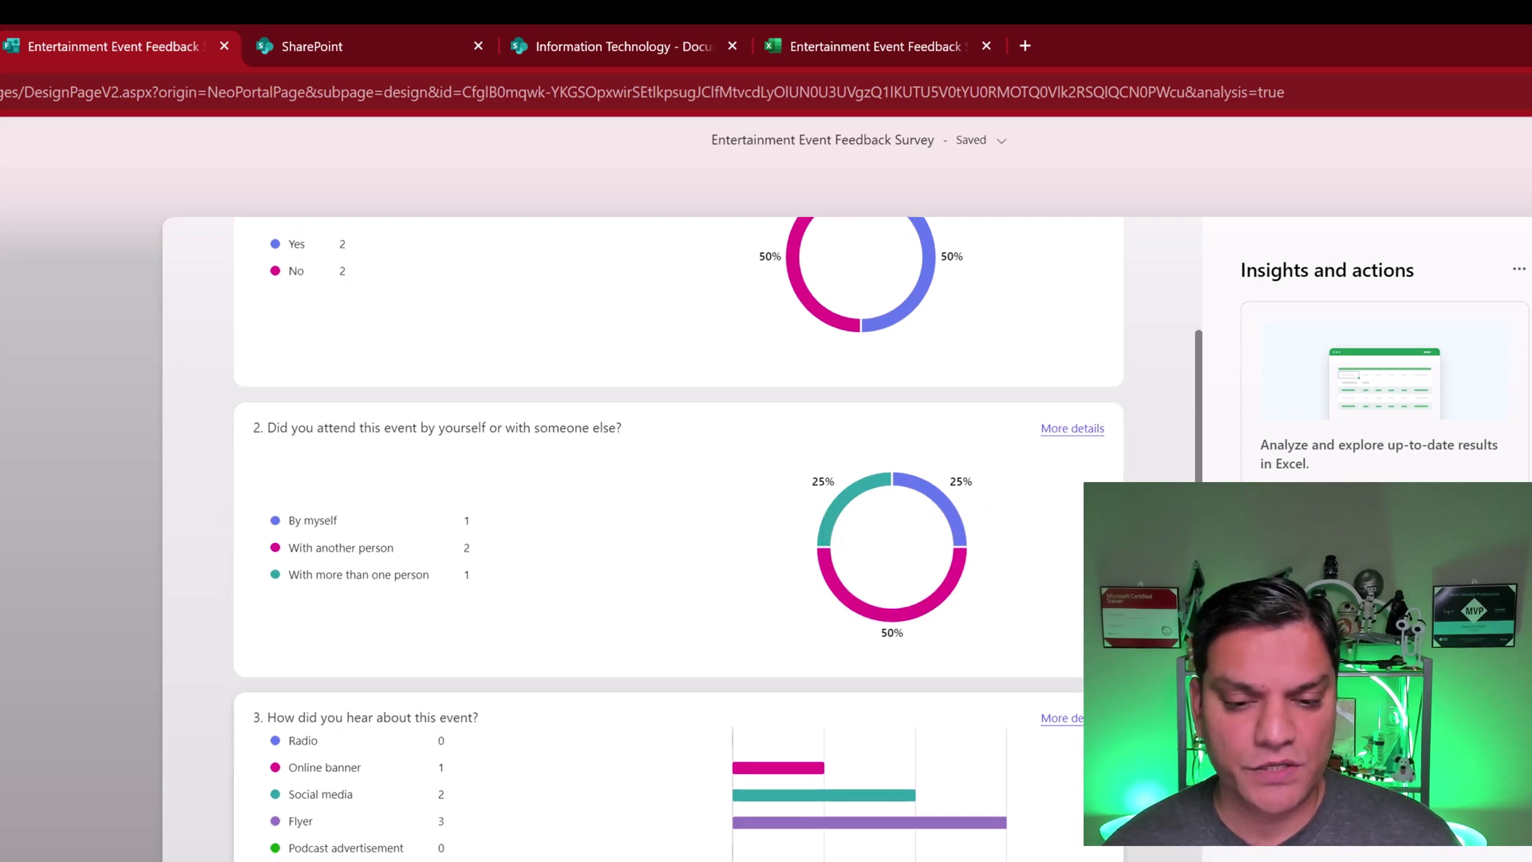
{"action": "scroll", "coordinate": [679, 539], "scroll_direction": "down", "scroll_amount": 5}
{"action": "scroll", "coordinate": [678, 540], "scroll_direction": "down", "scroll_amount": 5}
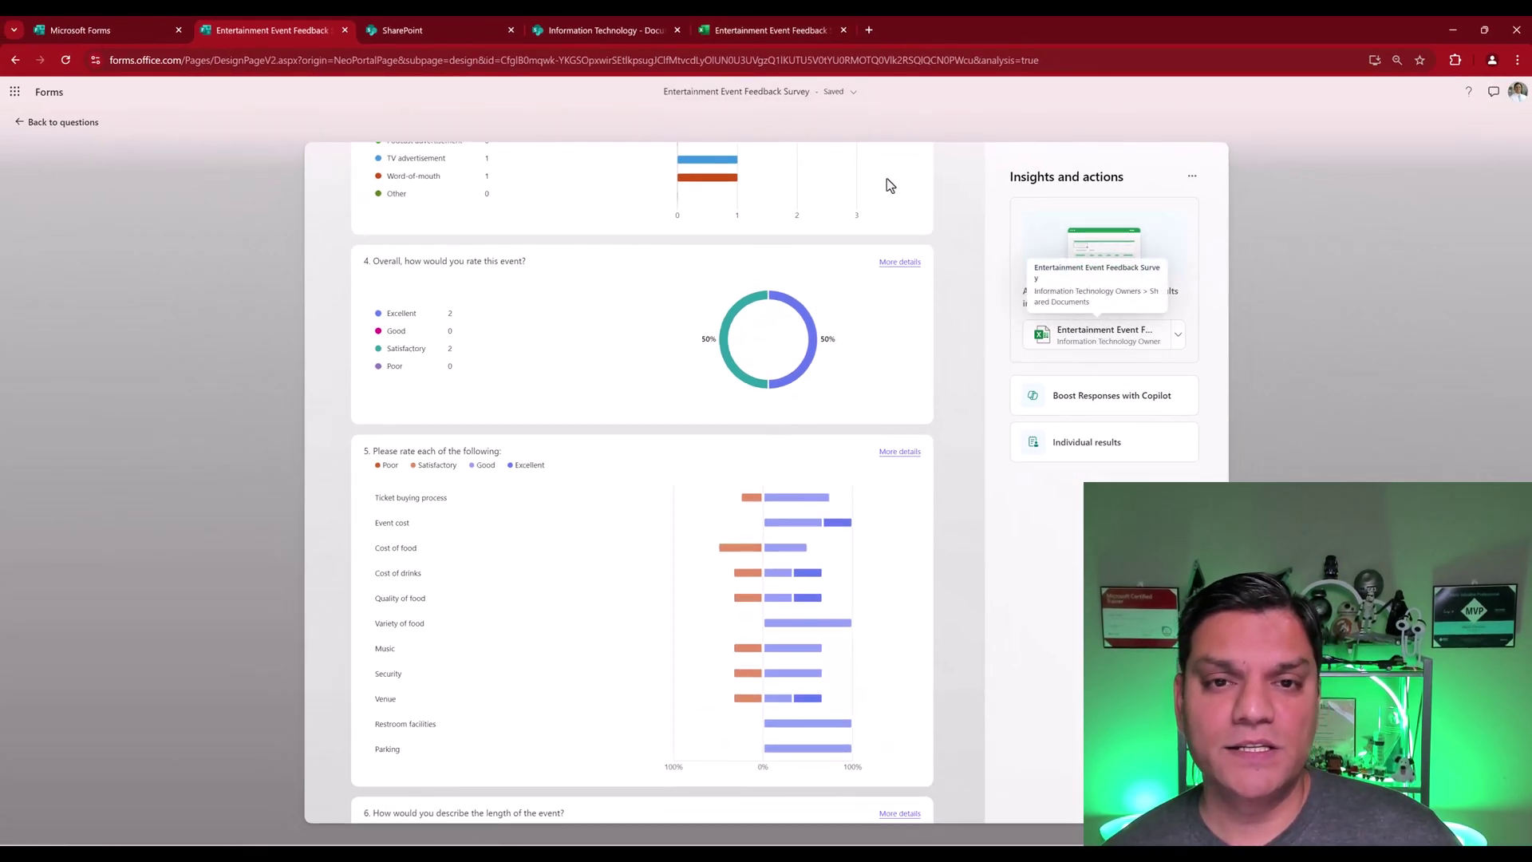
- Switch to the synced responses workbook, open the Insert options, and select a cell inside the responses table
{"action": "left_click", "coordinate": [784, 29]}
{"action": "left_click", "coordinate": [422, 543]}
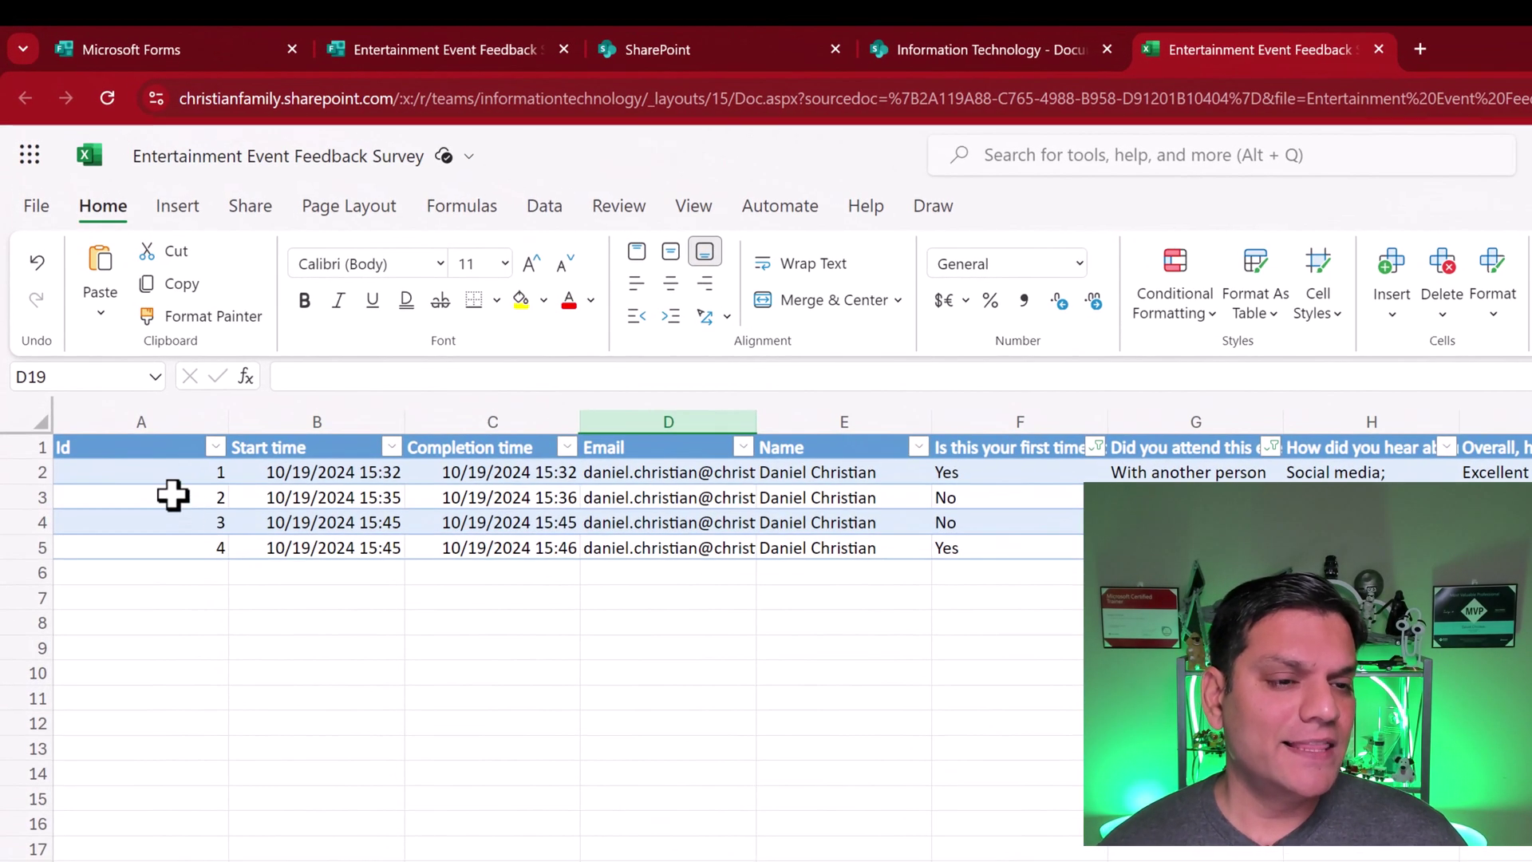
{"action": "left_click", "coordinate": [125, 479]}
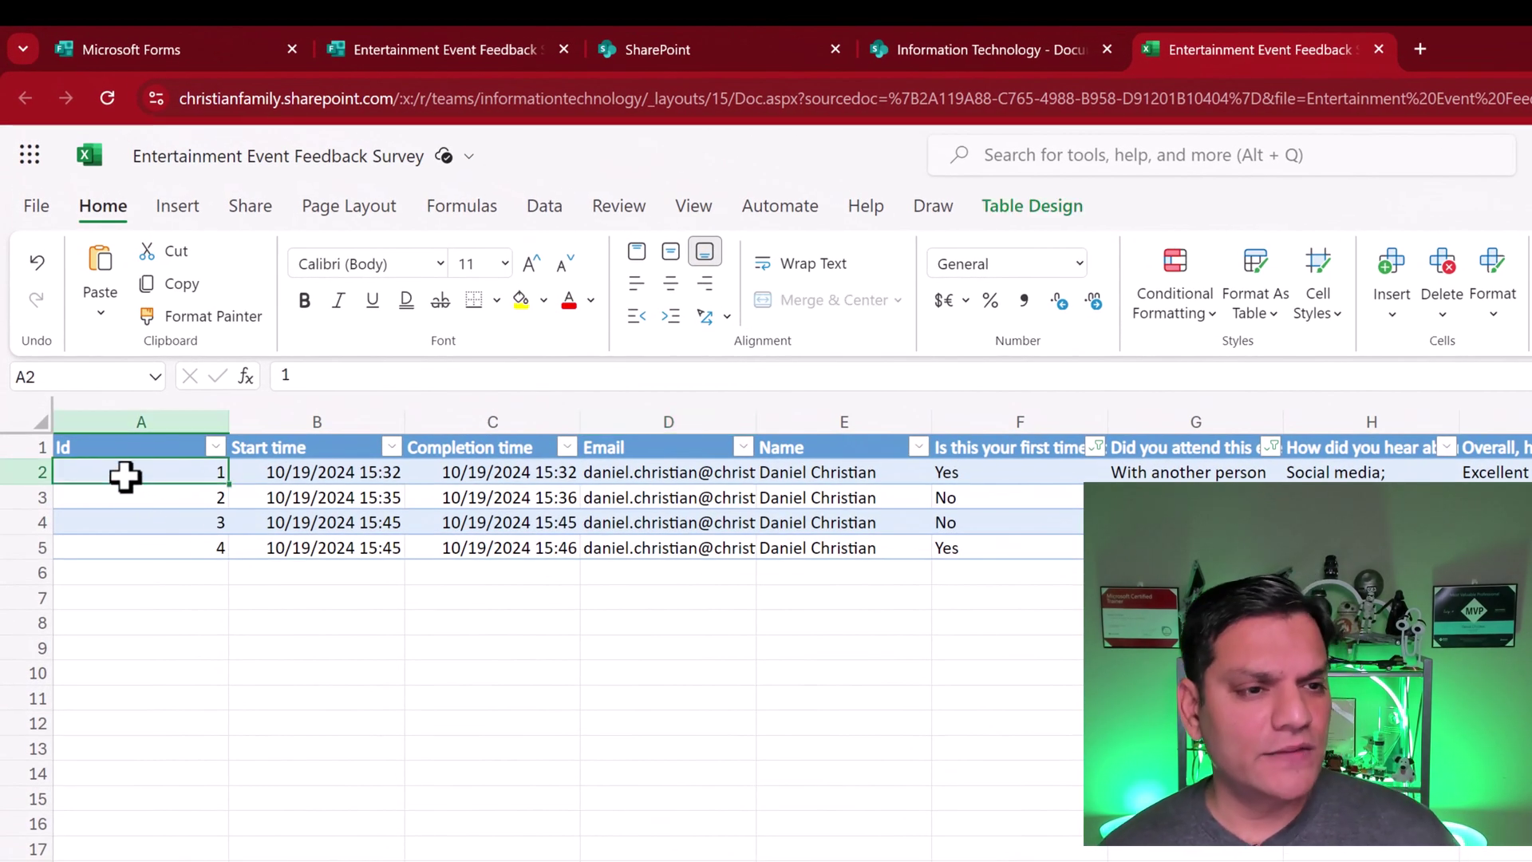
{"action": "left_click", "coordinate": [177, 209]}
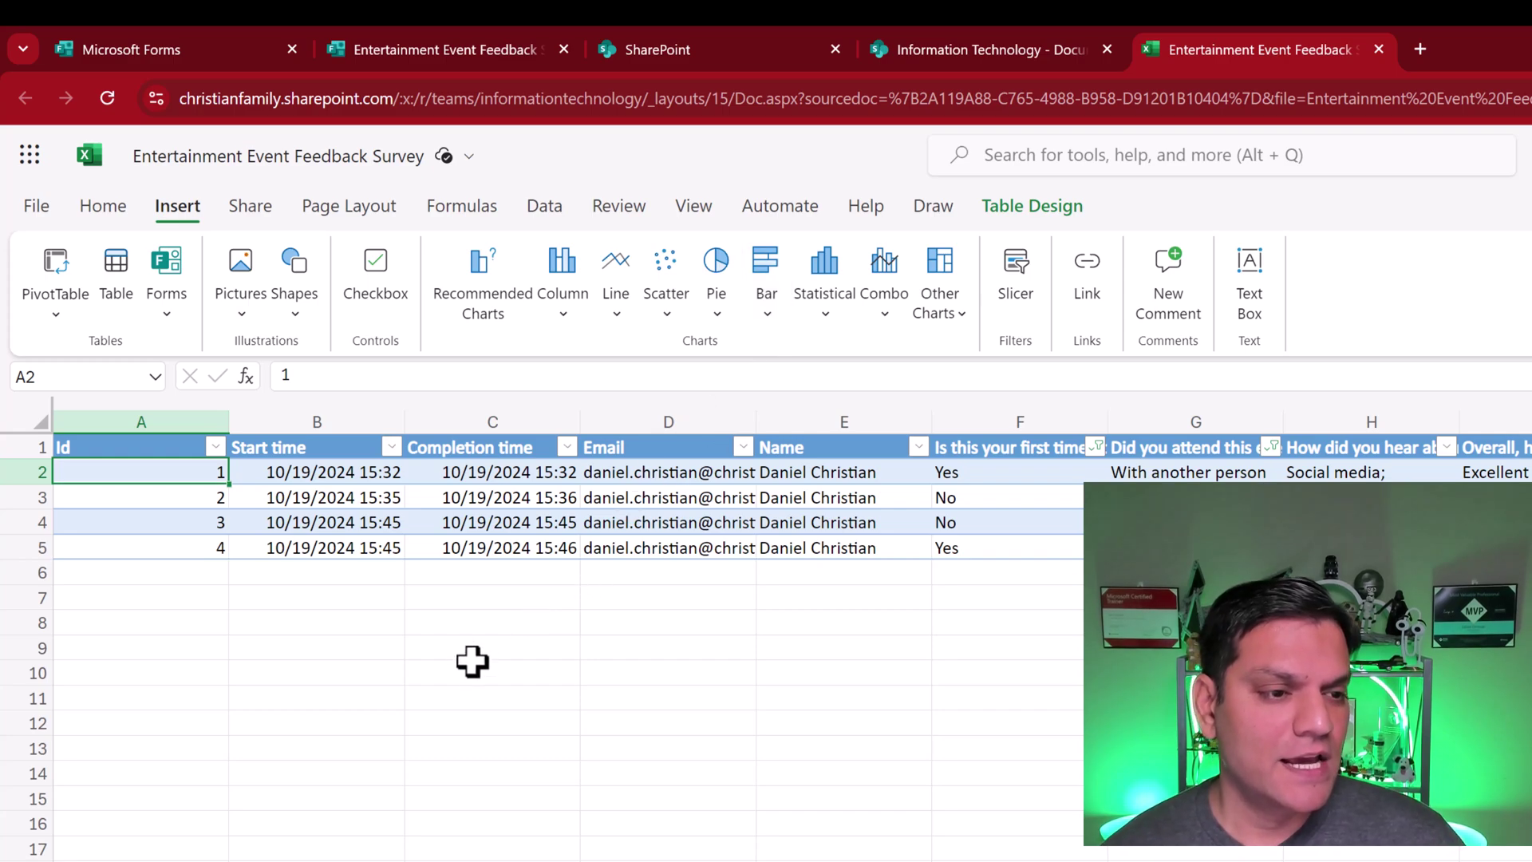
{"action": "left_click", "coordinate": [472, 662]}
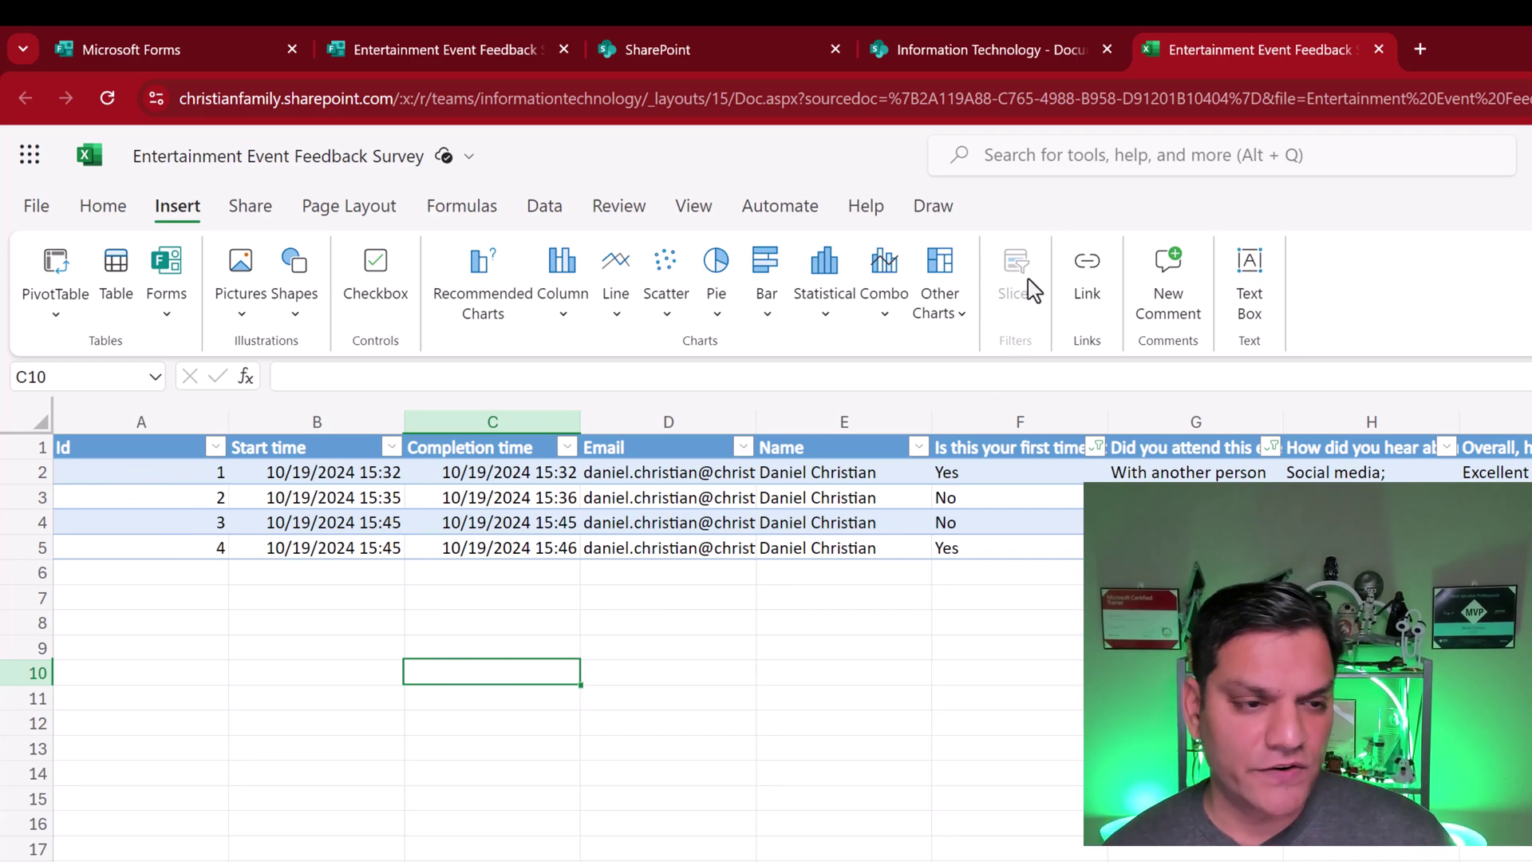
{"action": "left_click", "coordinate": [176, 479]}
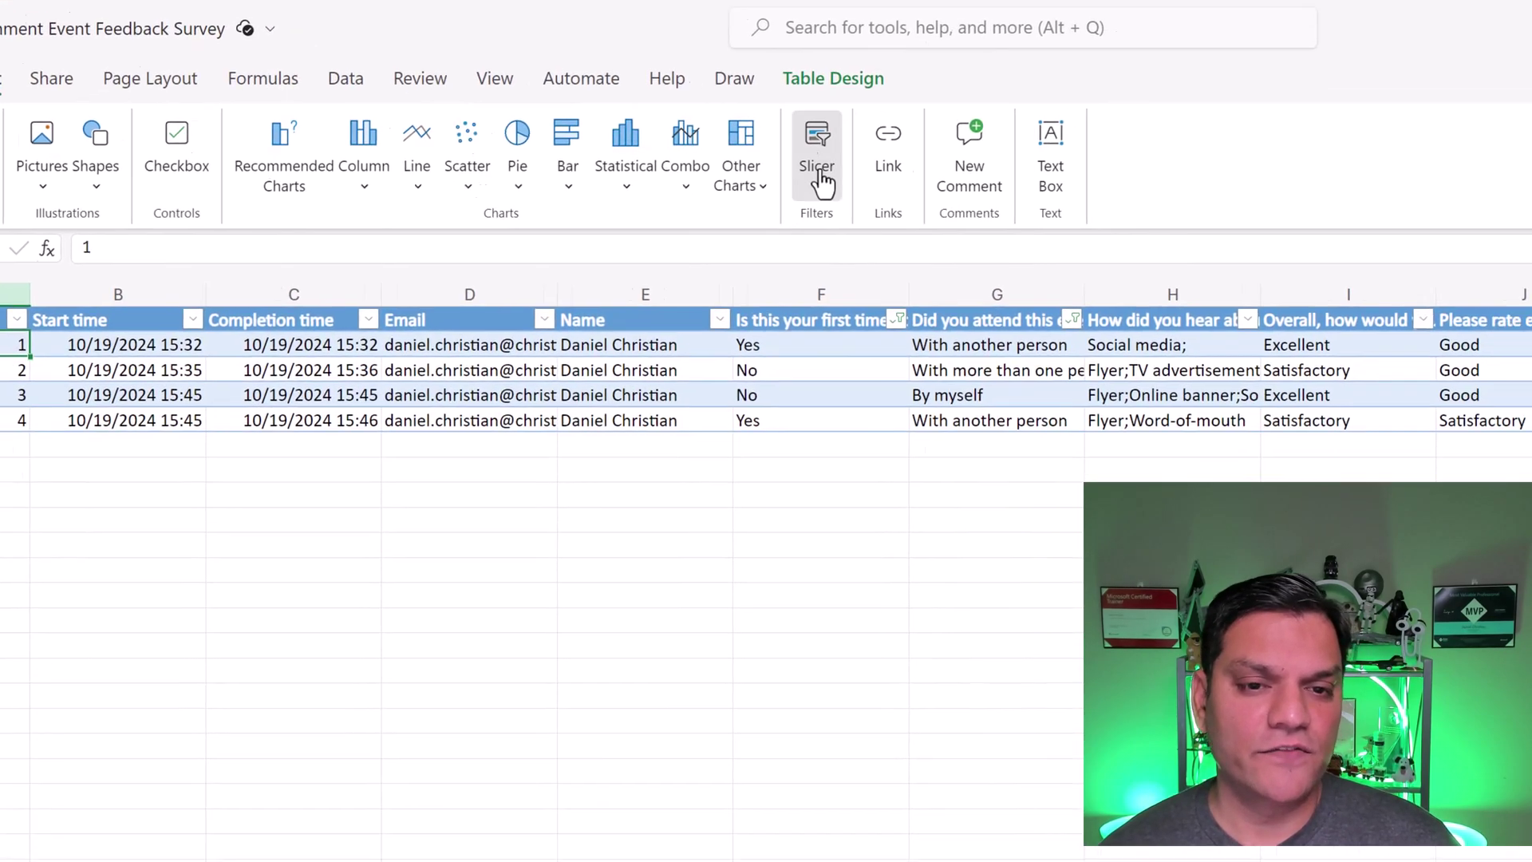
- Insert slicers for the first-time and attended-with questions
{"action": "left_click", "coordinate": [1016, 304]}
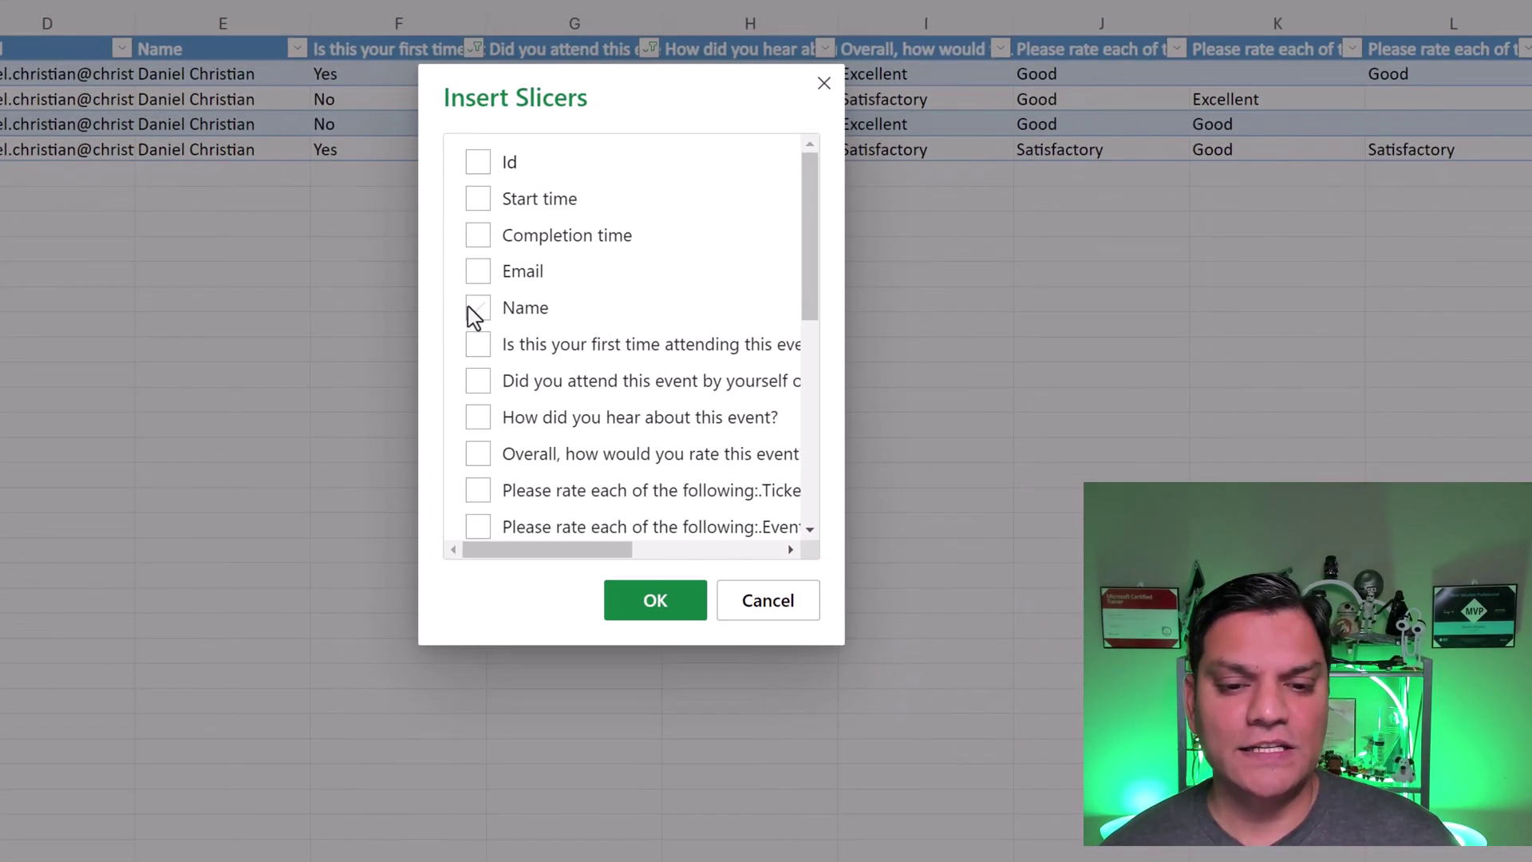
{"action": "scroll", "coordinate": [473, 317], "scroll_direction": "down", "scroll_amount": 2}
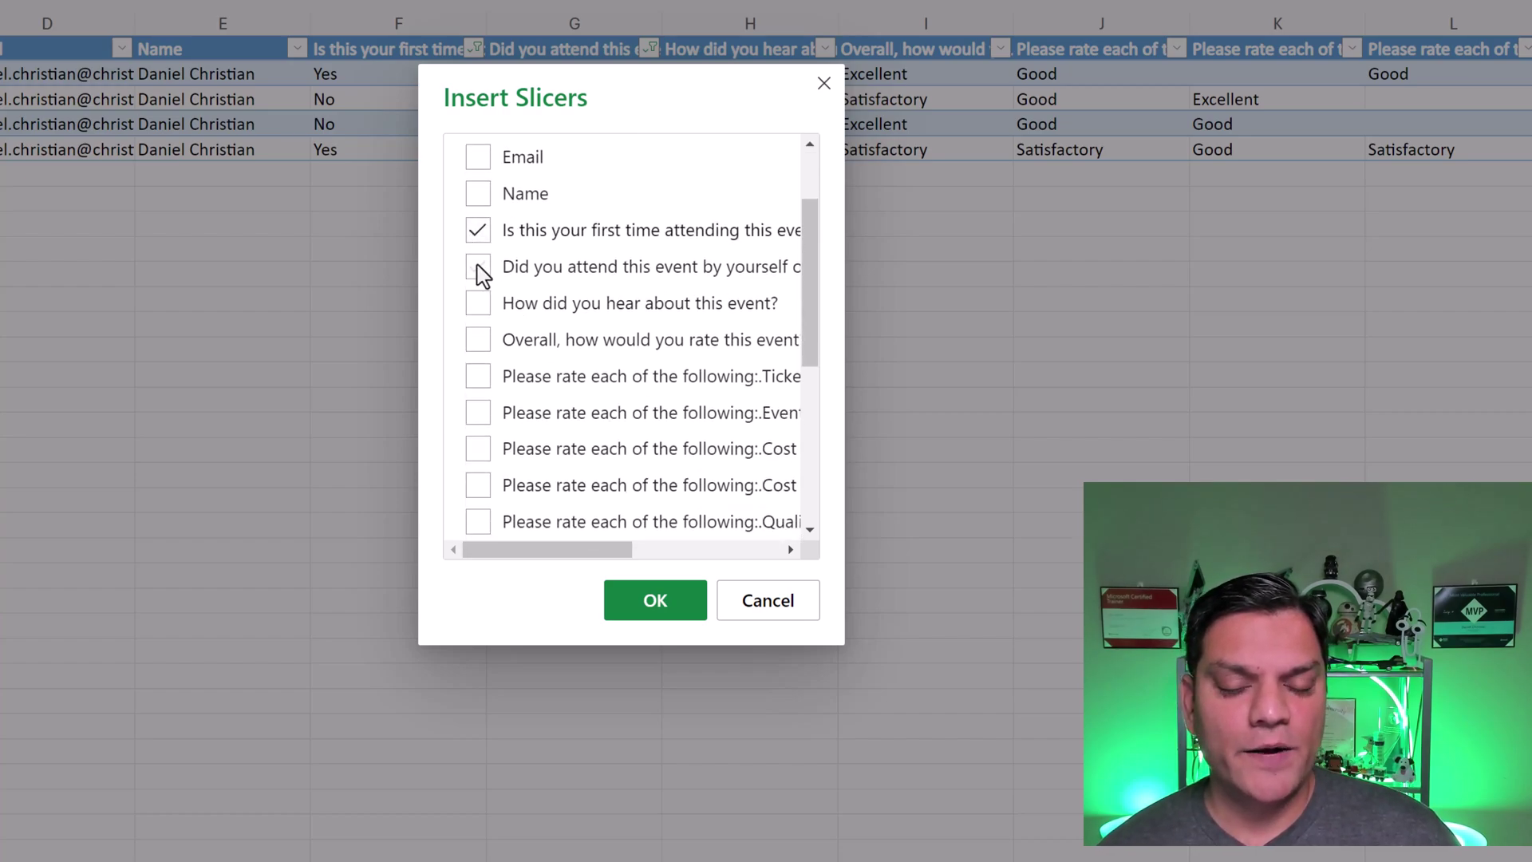
{"action": "left_click", "coordinate": [478, 266]}
{"action": "left_click", "coordinate": [650, 600]}
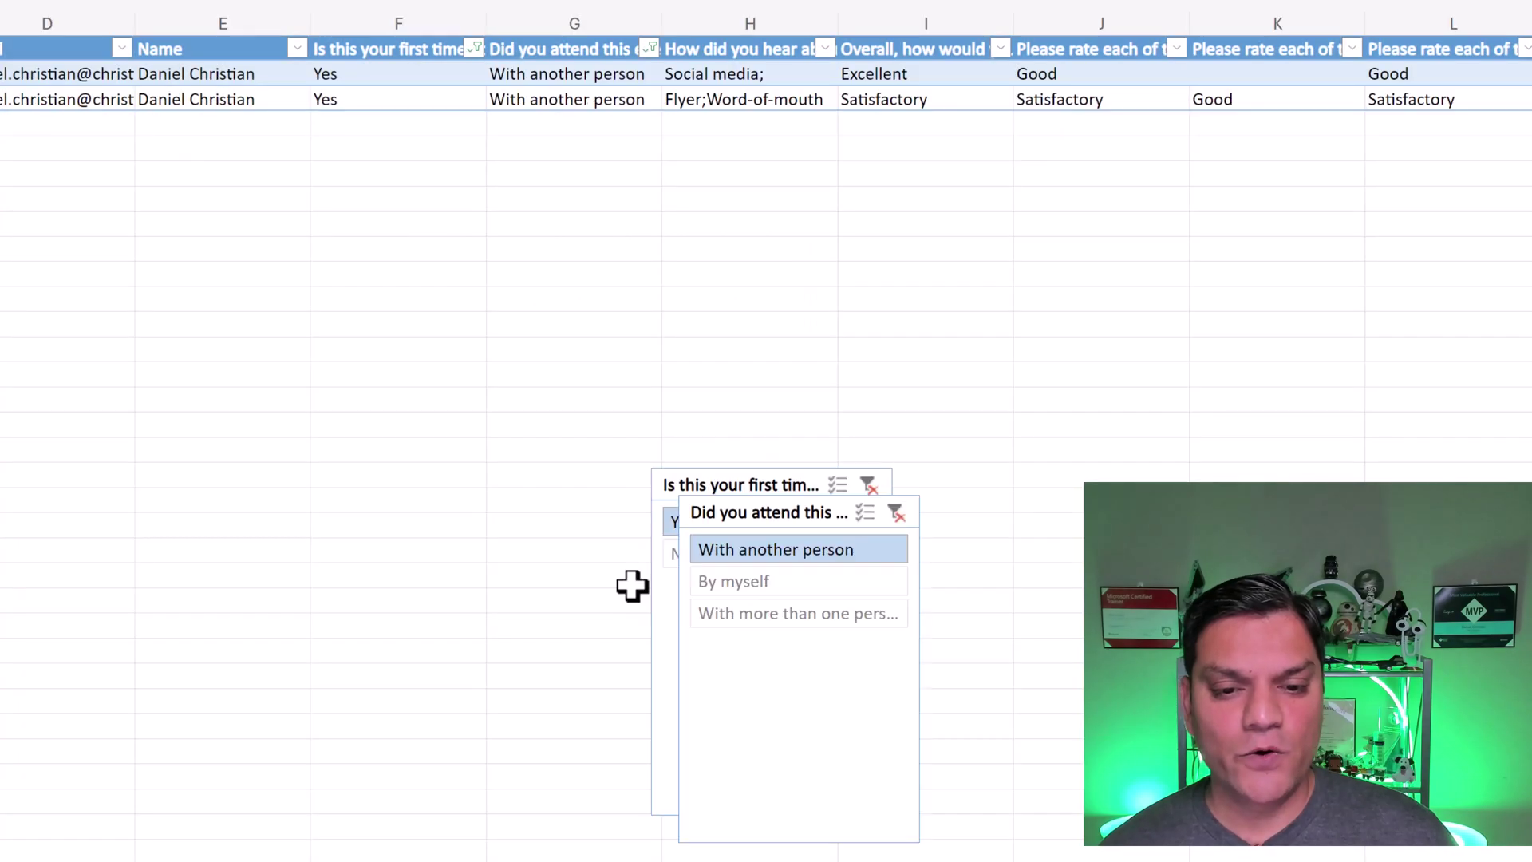
- Place the two slicers side by side and clear both filters so all four responses show
{"action": "left_click_drag", "start_coordinate": [780, 507], "coordinate": [1391, 371]}
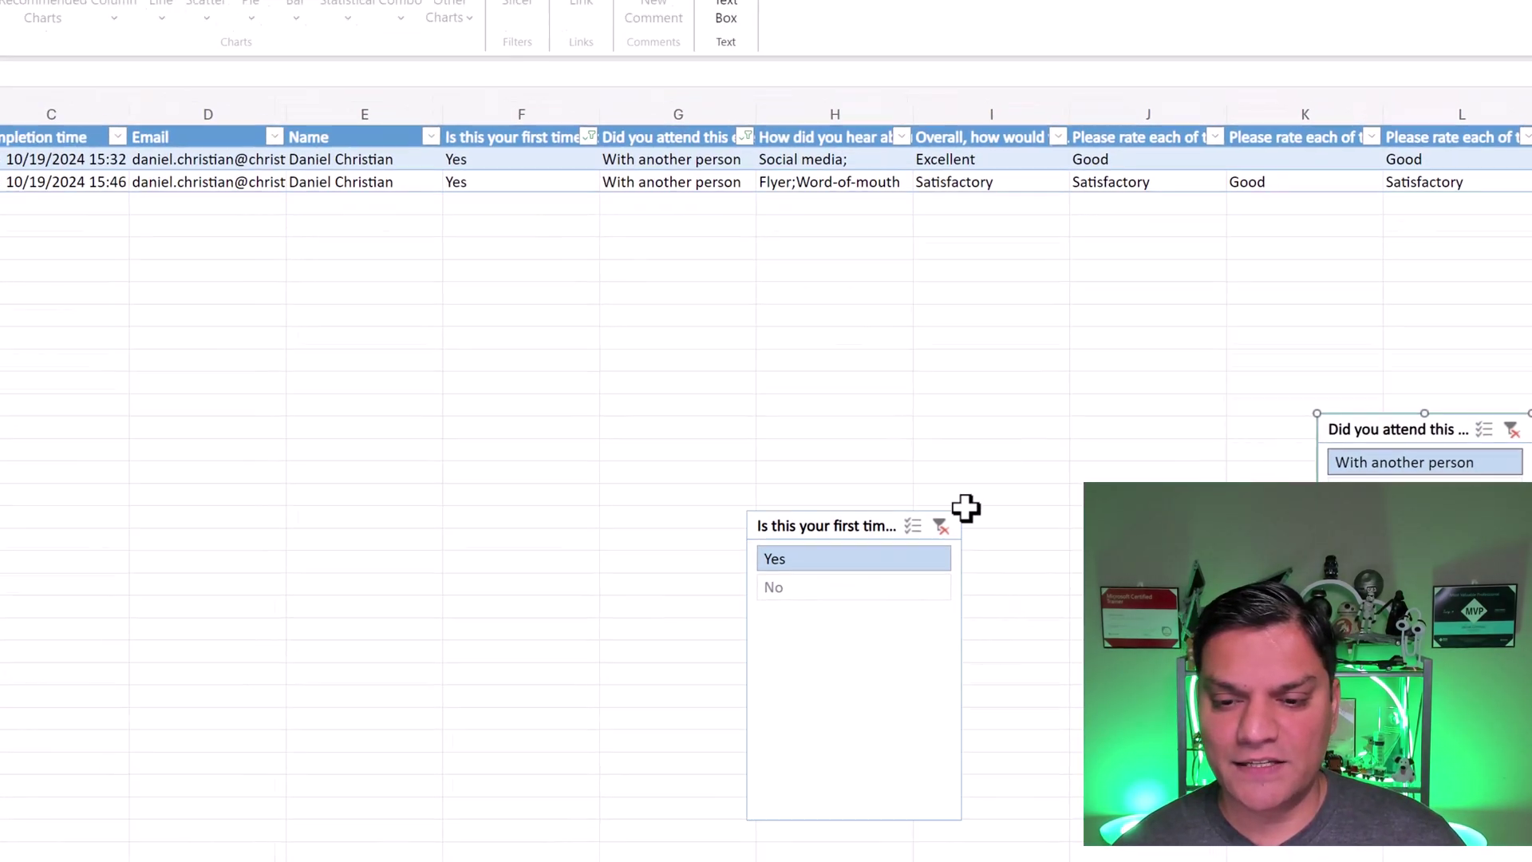
{"action": "left_click_drag", "start_coordinate": [840, 531], "coordinate": [1154, 435]}
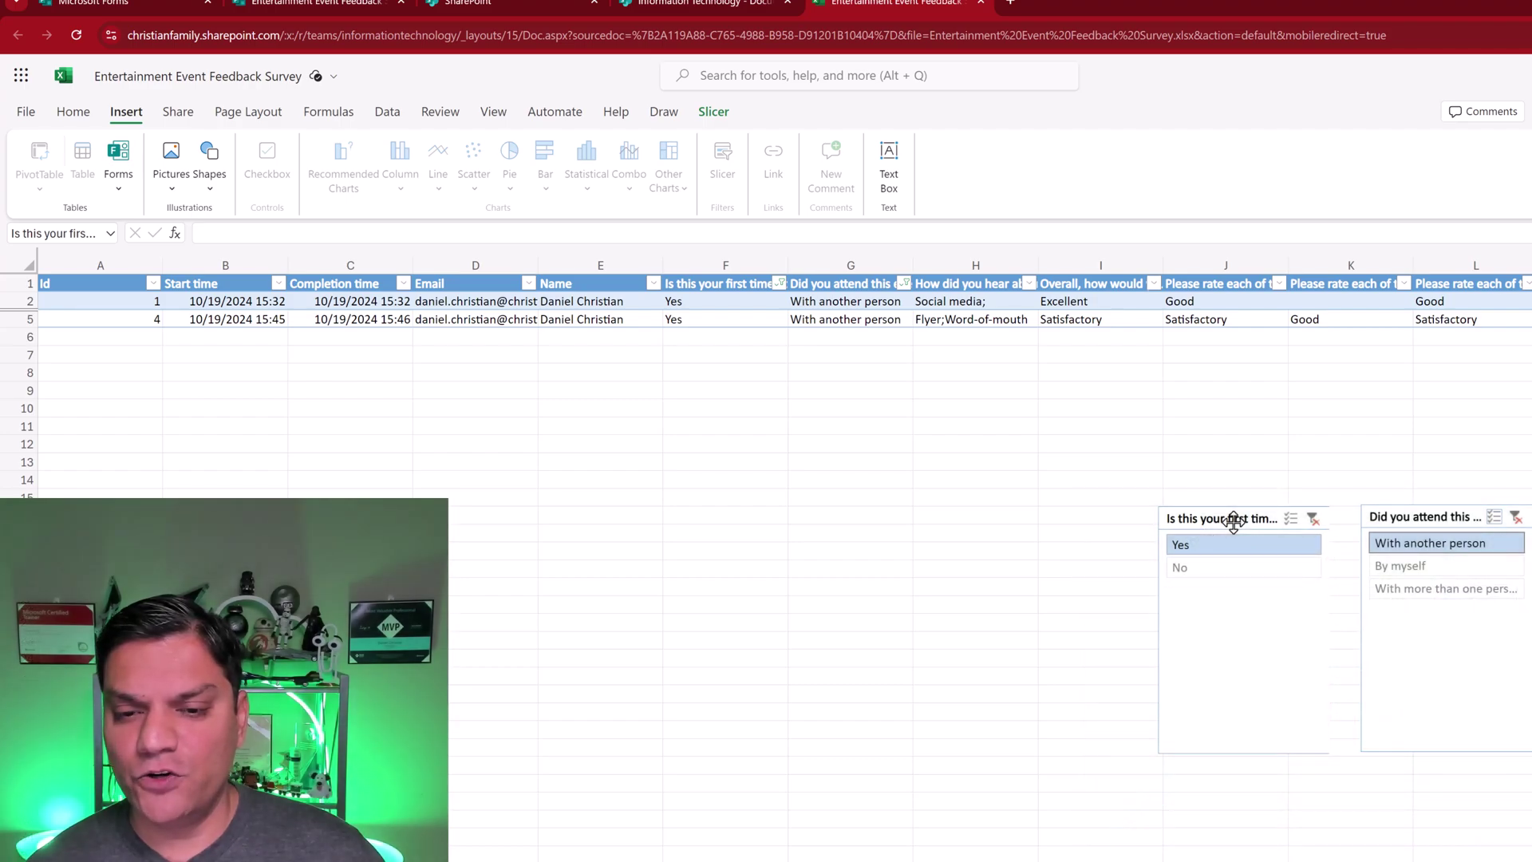
{"action": "left_click_drag", "start_coordinate": [1233, 522], "coordinate": [1233, 522]}
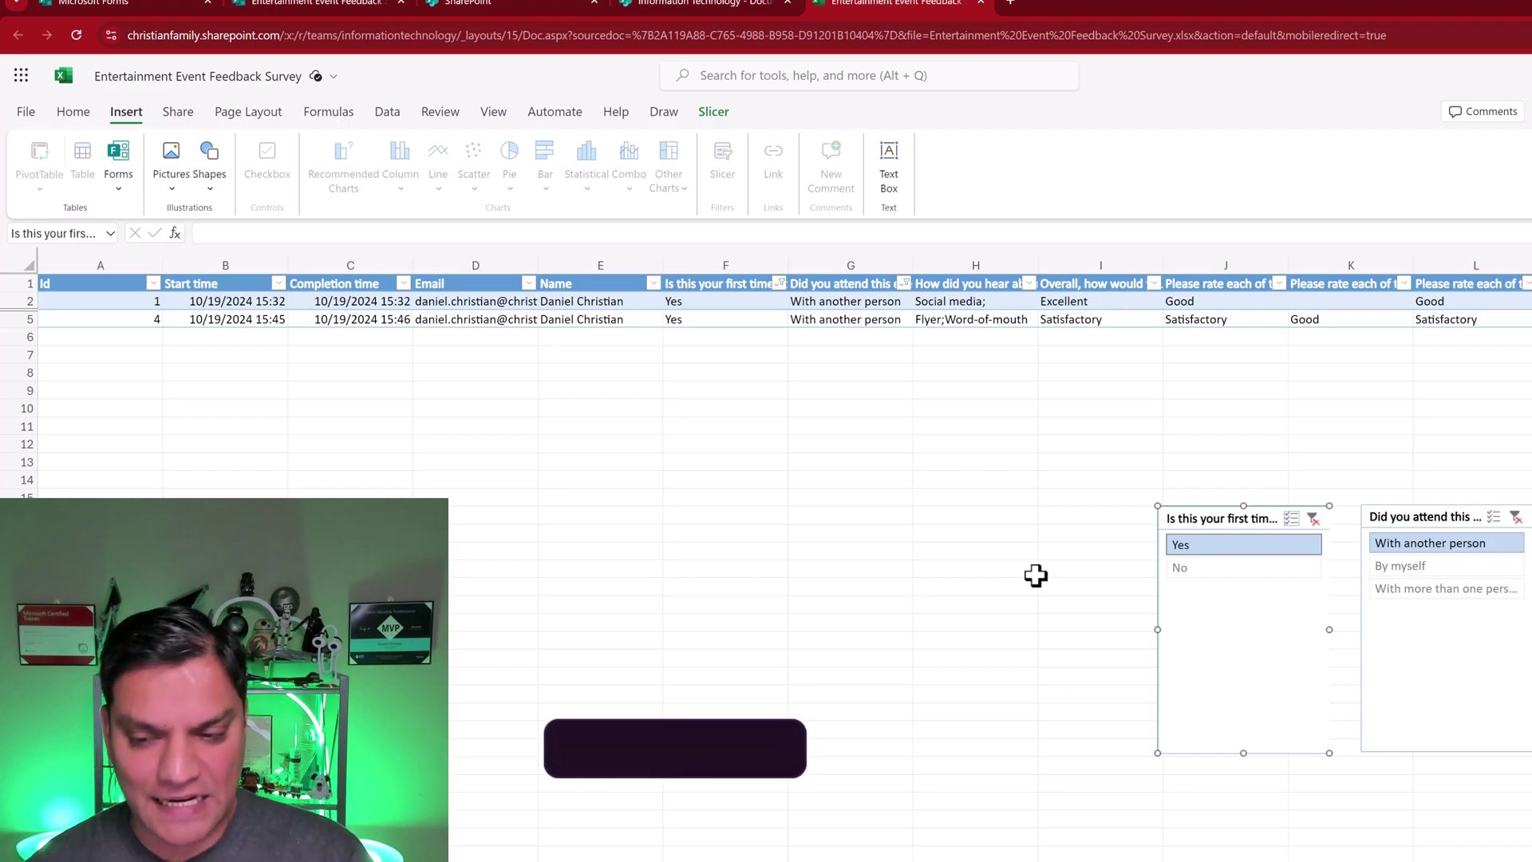
{"action": "left_click", "coordinate": [1312, 519]}
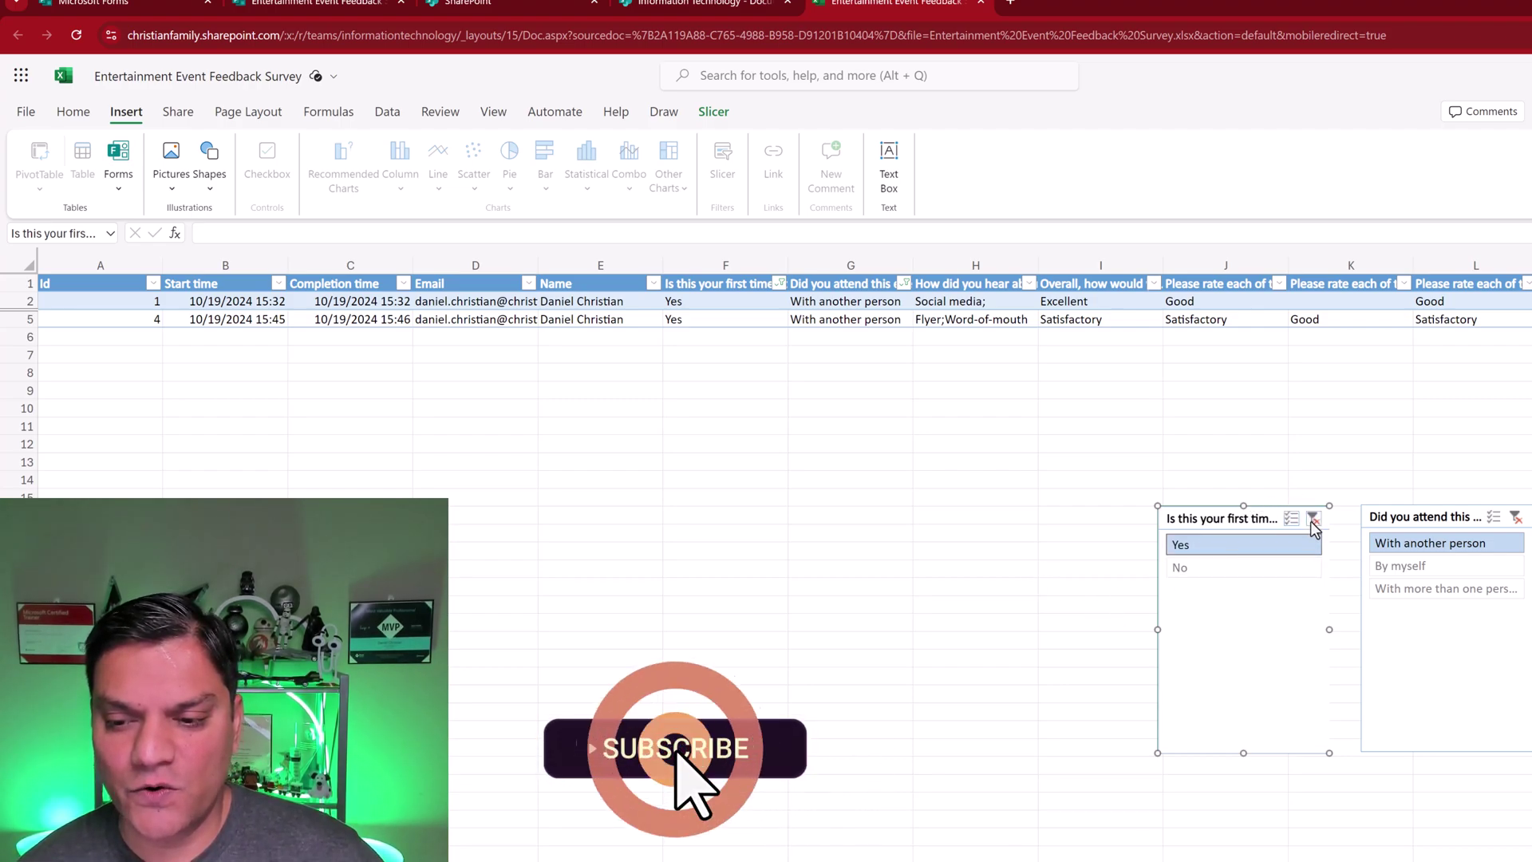
{"action": "left_click", "coordinate": [1515, 519]}
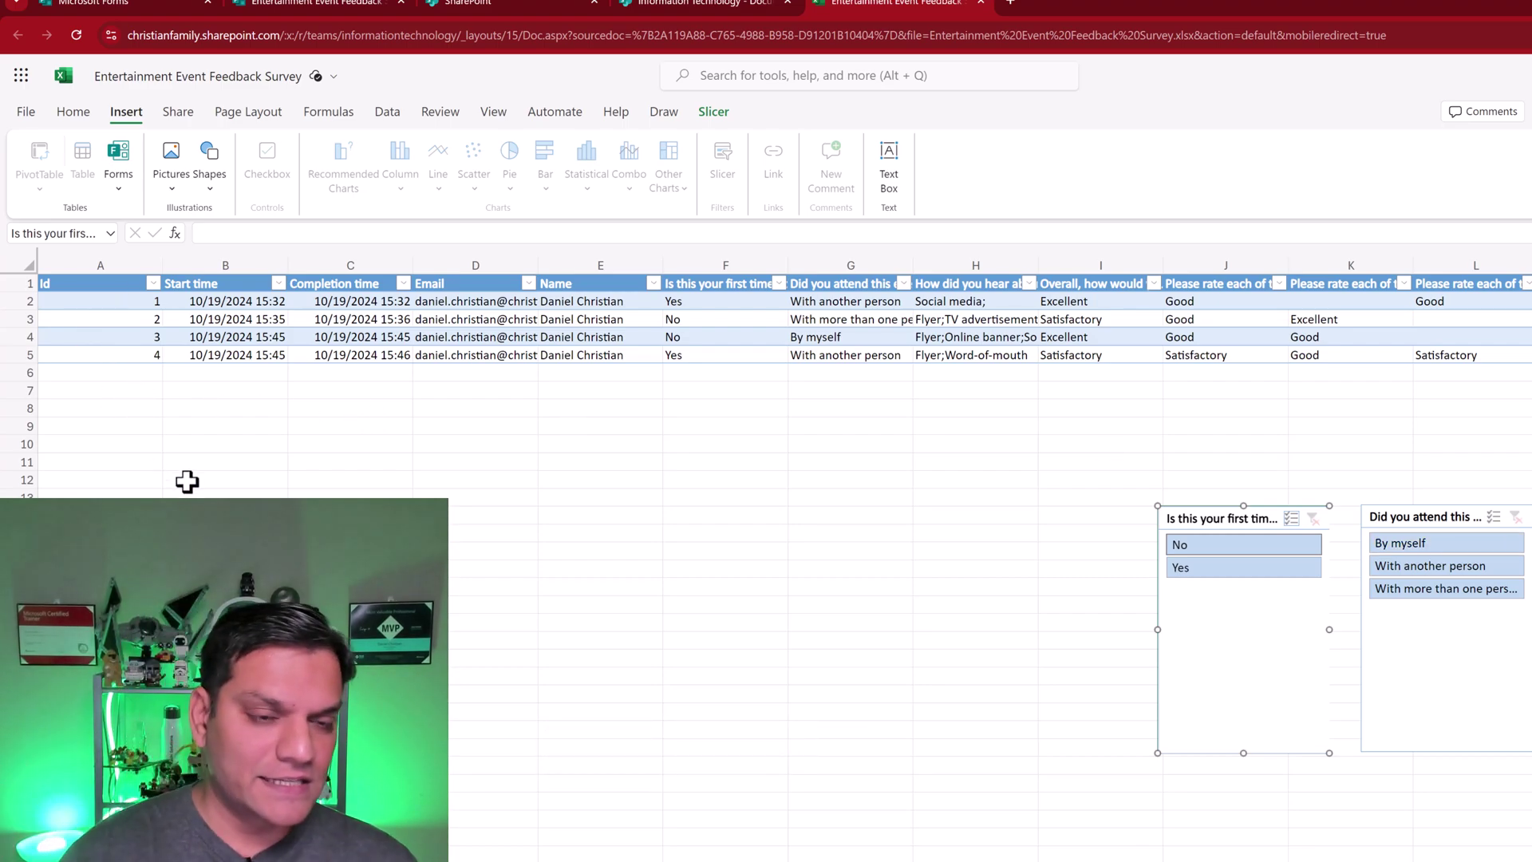
- Insert a Statistical > Histogram chart from the responses table and apply its data range
{"action": "left_click", "coordinate": [118, 320]}
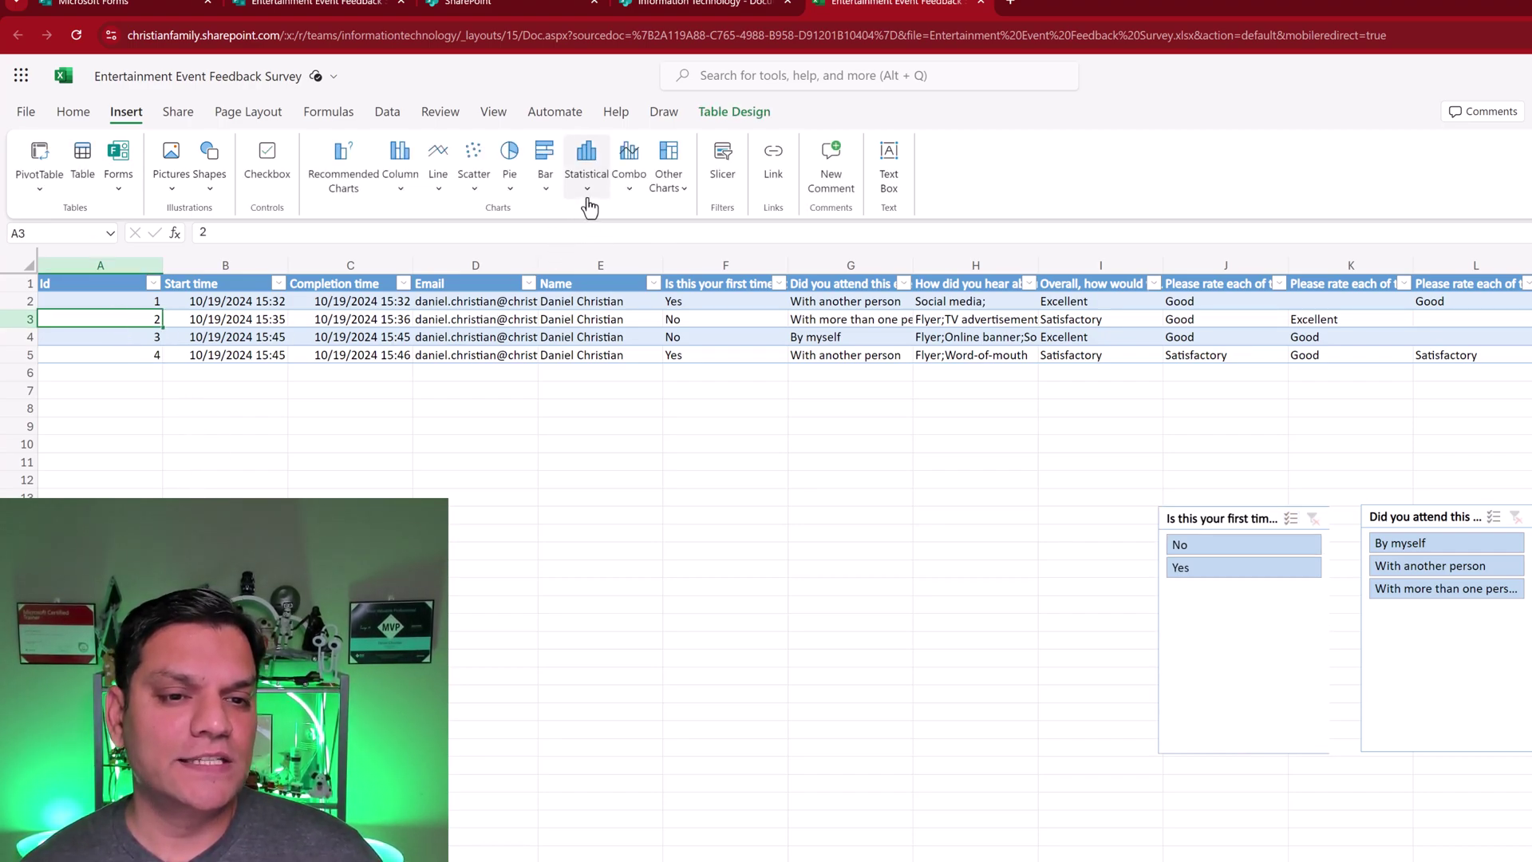
{"action": "left_click", "coordinate": [587, 187]}
{"action": "left_click", "coordinate": [594, 256]}
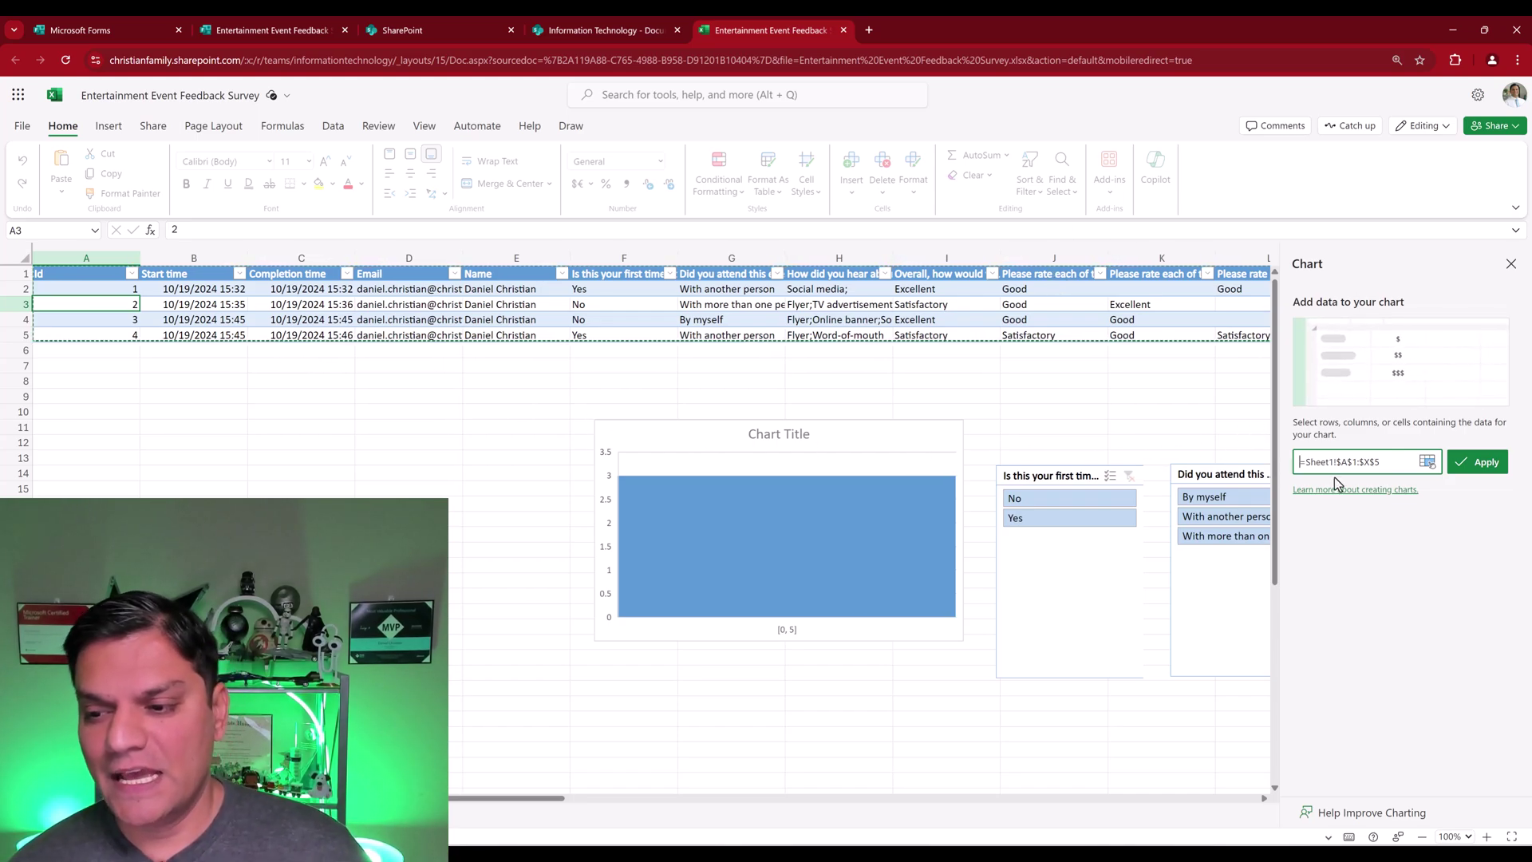
{"action": "left_click", "coordinate": [1484, 467]}
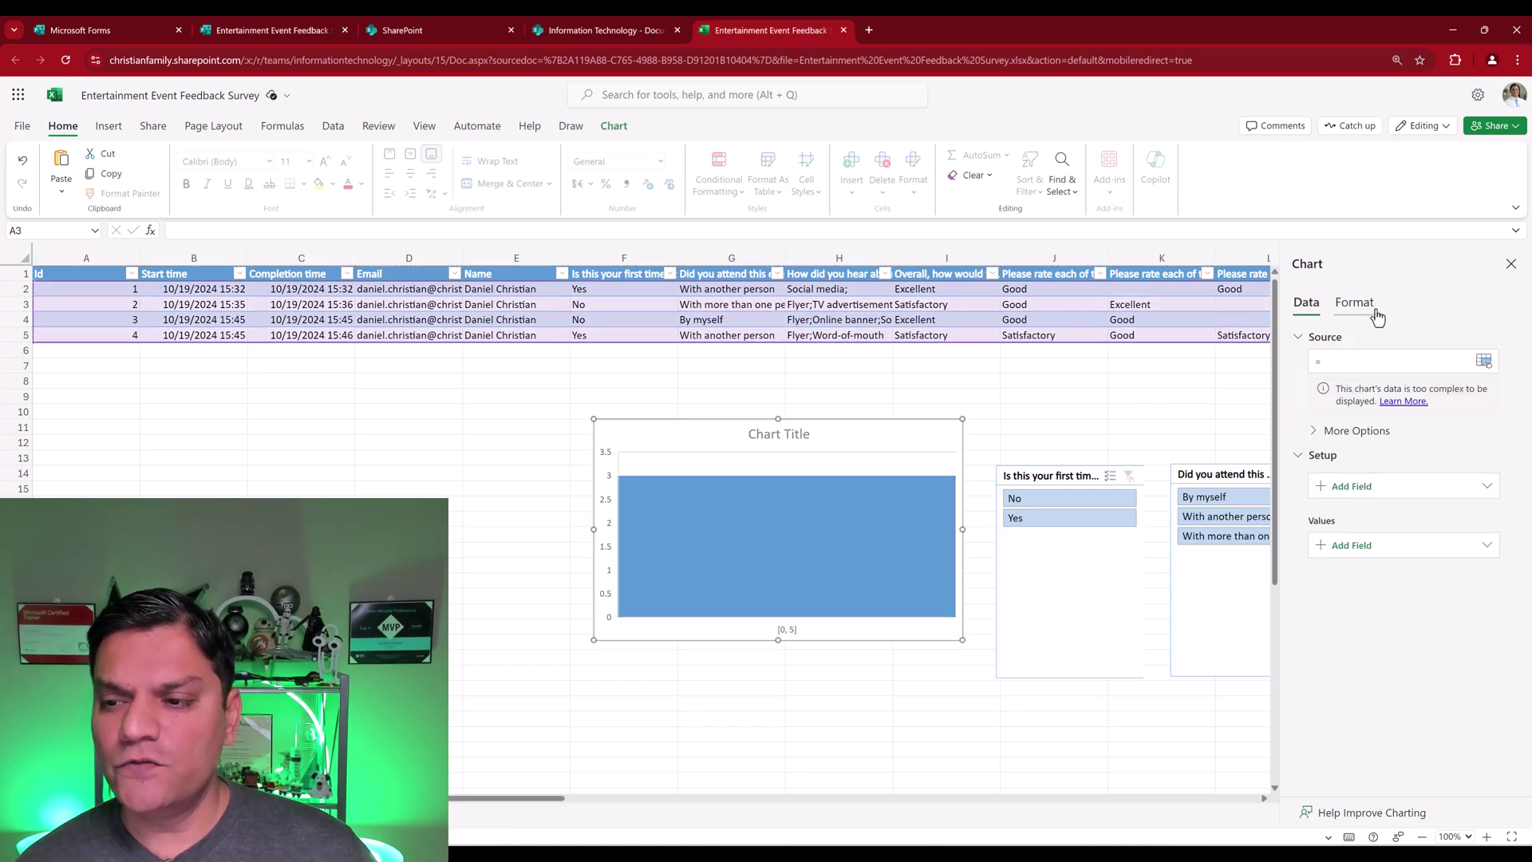
{"action": "left_click", "coordinate": [1369, 307]}
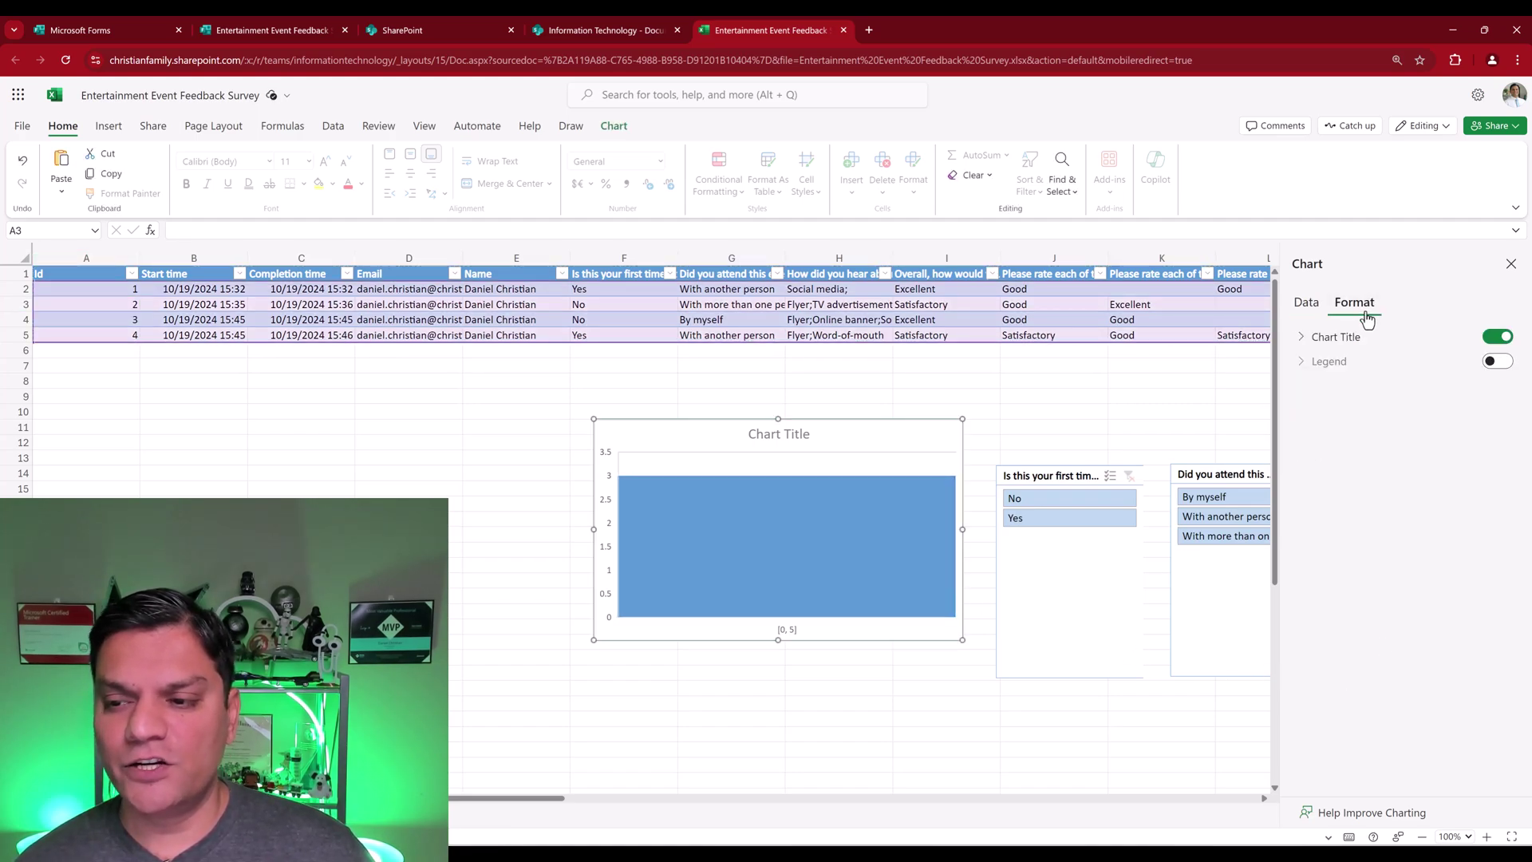
{"action": "left_click", "coordinate": [1305, 303]}
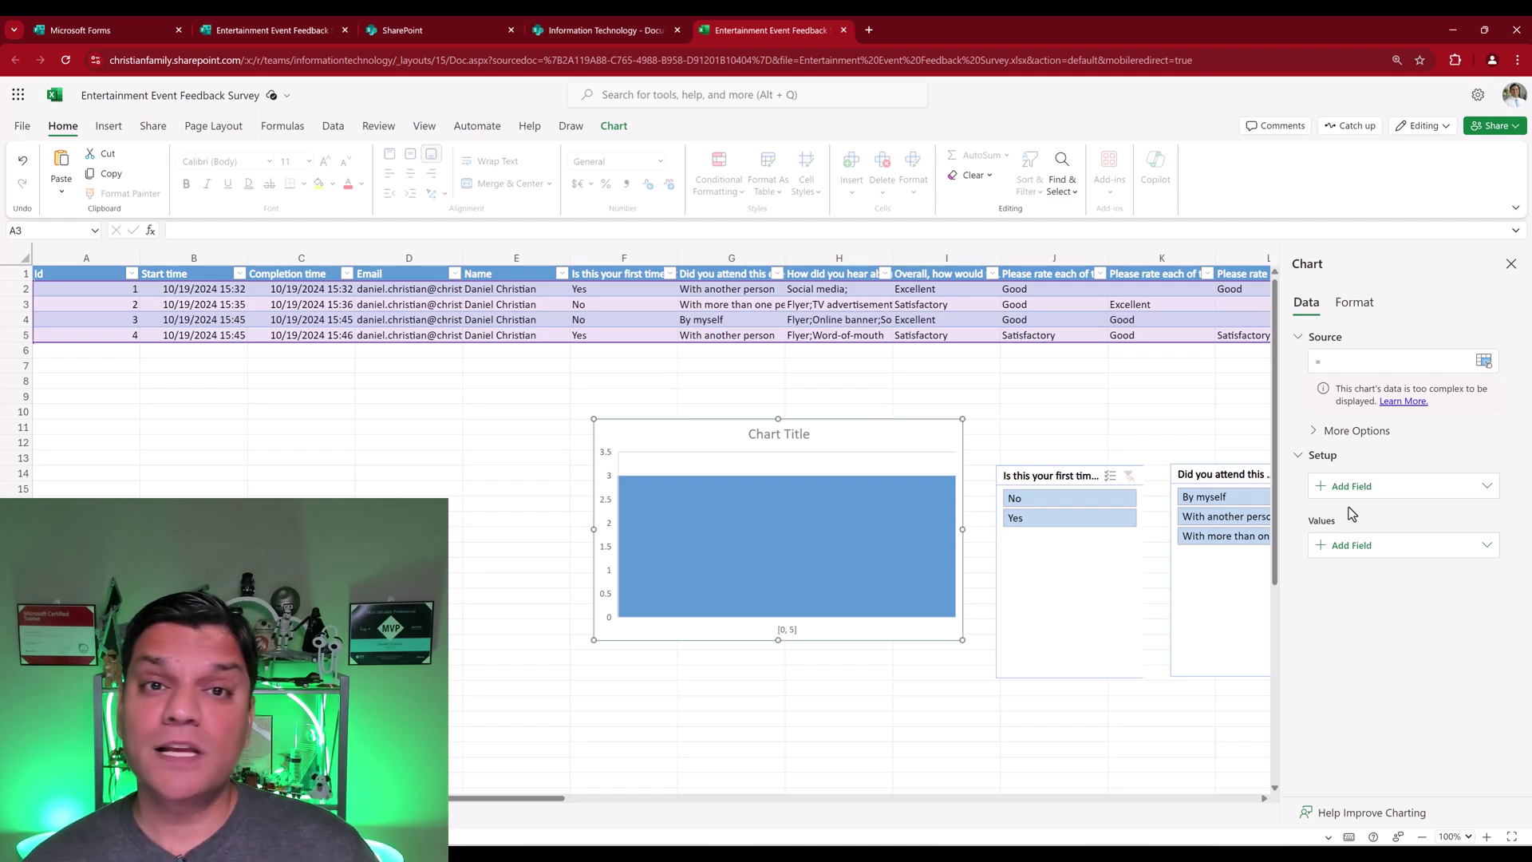
- Glance at the Forms results, then return to the responses workbook's Insert options
{"action": "left_click", "coordinate": [304, 30]}
{"action": "left_click", "coordinate": [773, 32]}
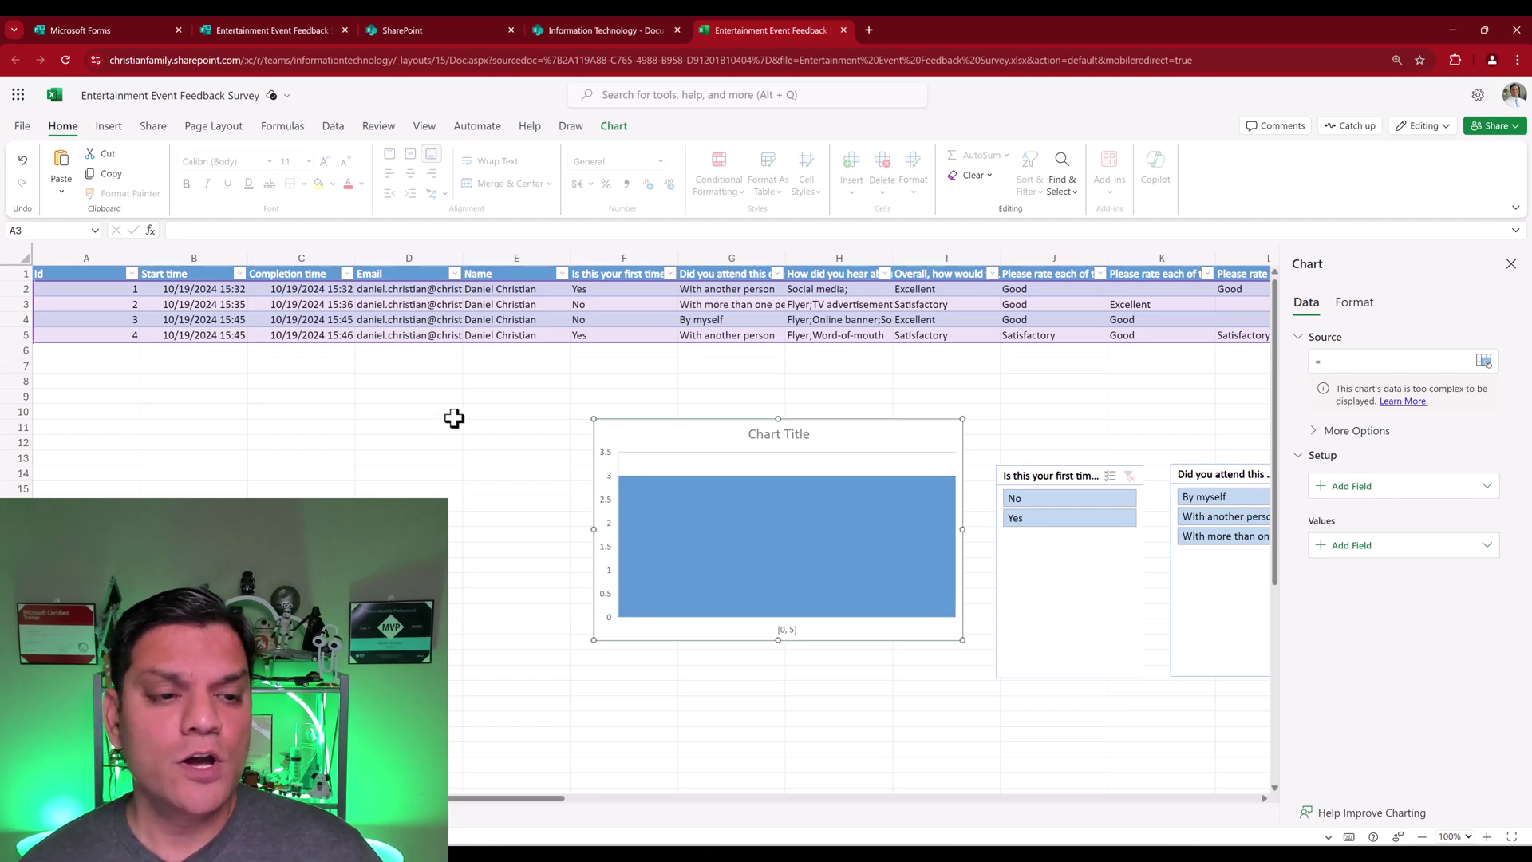
{"action": "left_click", "coordinate": [106, 128]}
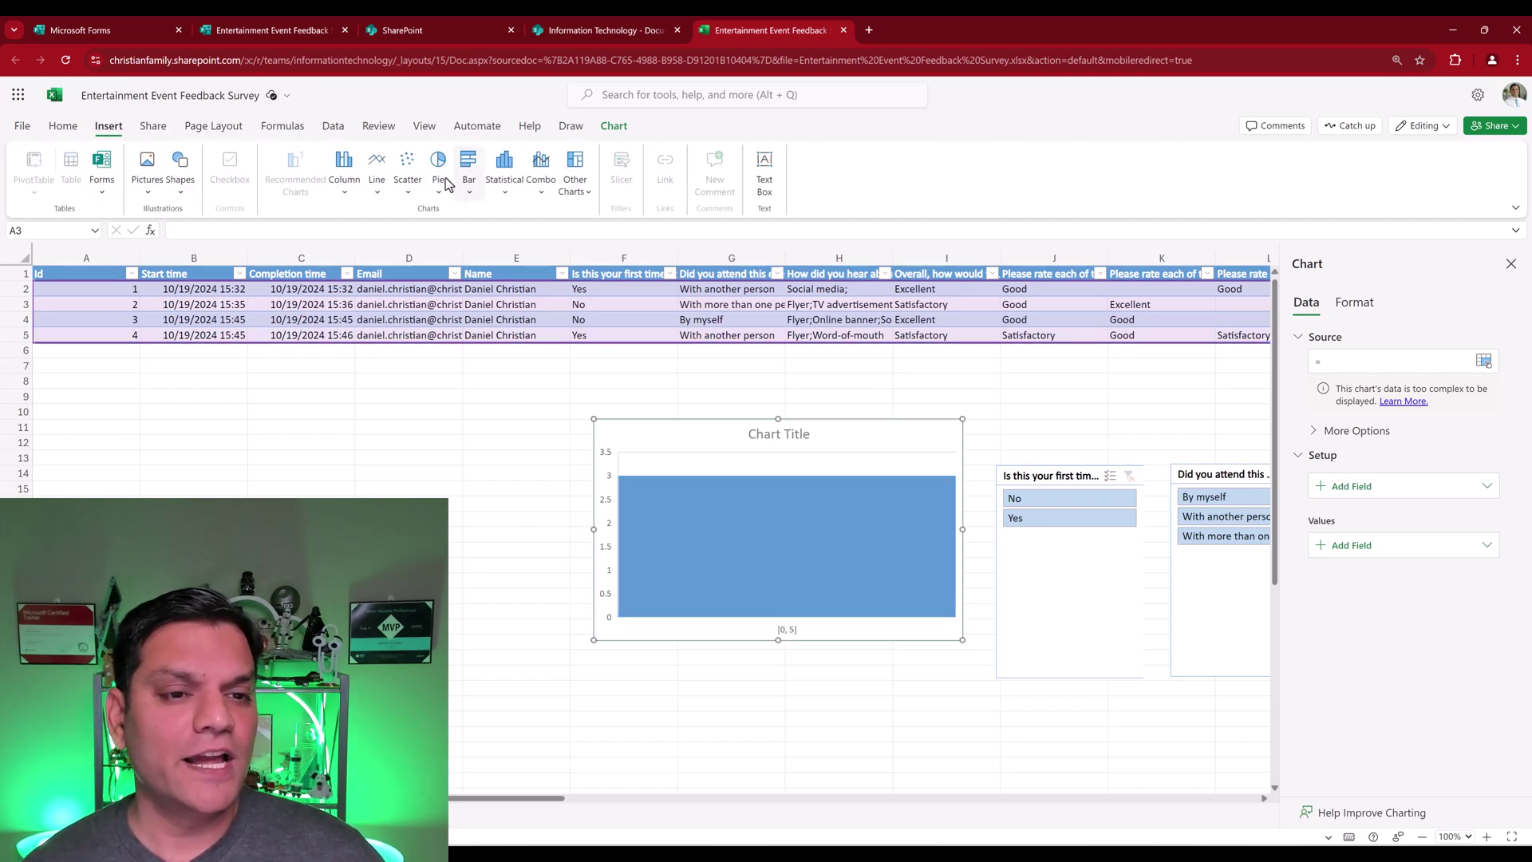